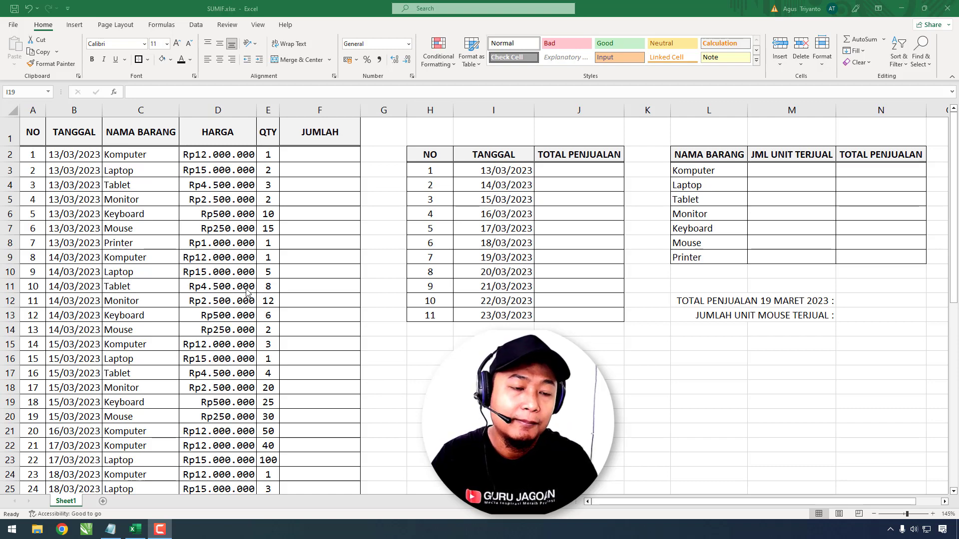
# Step: Examine the sales table's dates, items, HARGA and QTY columns, and the empty JUMLAH column
pyautogui.scroll(-1, 248, 293)
pyautogui.scroll(1, 248, 294)
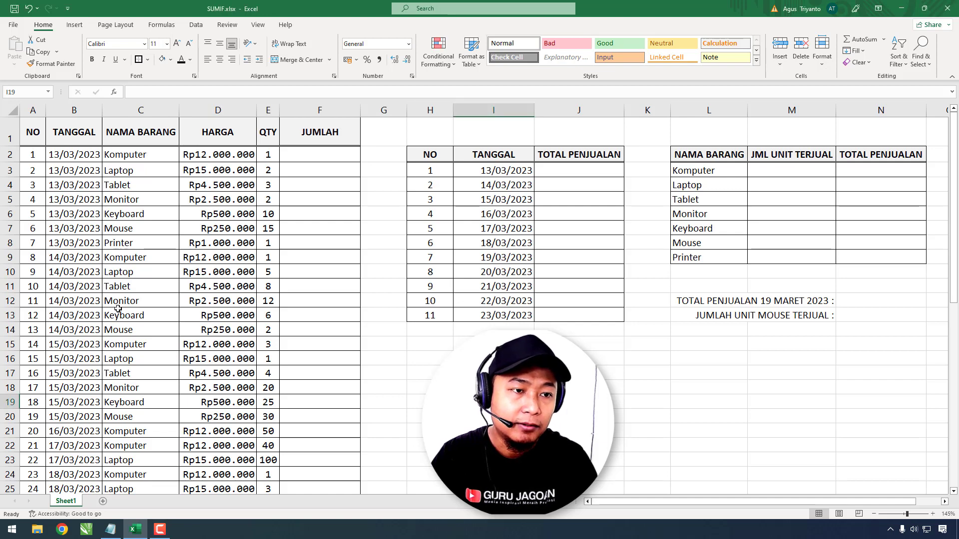
pyautogui.scroll(-9, 84, 452)
pyautogui.scroll(9, 74, 468)
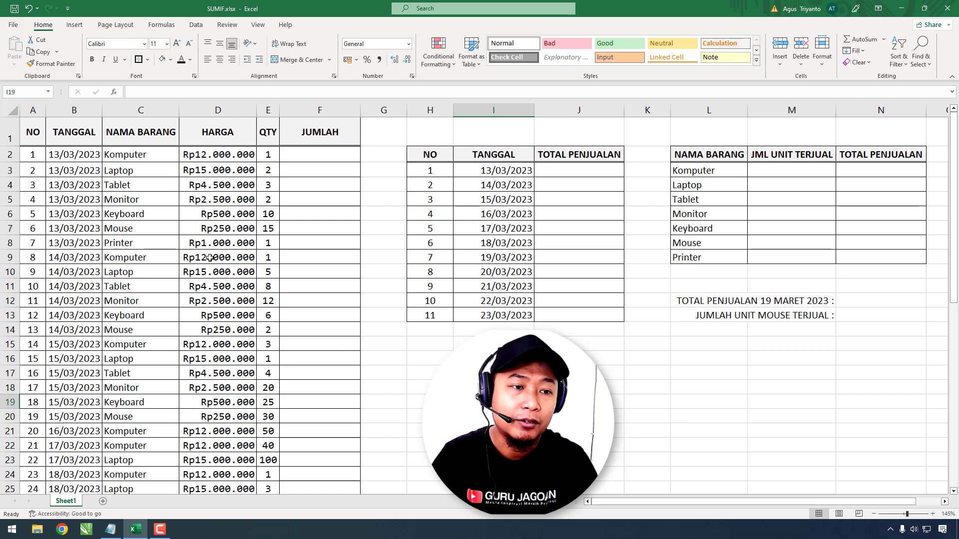
pyautogui.click(328, 153)
pyautogui.click(217, 155)
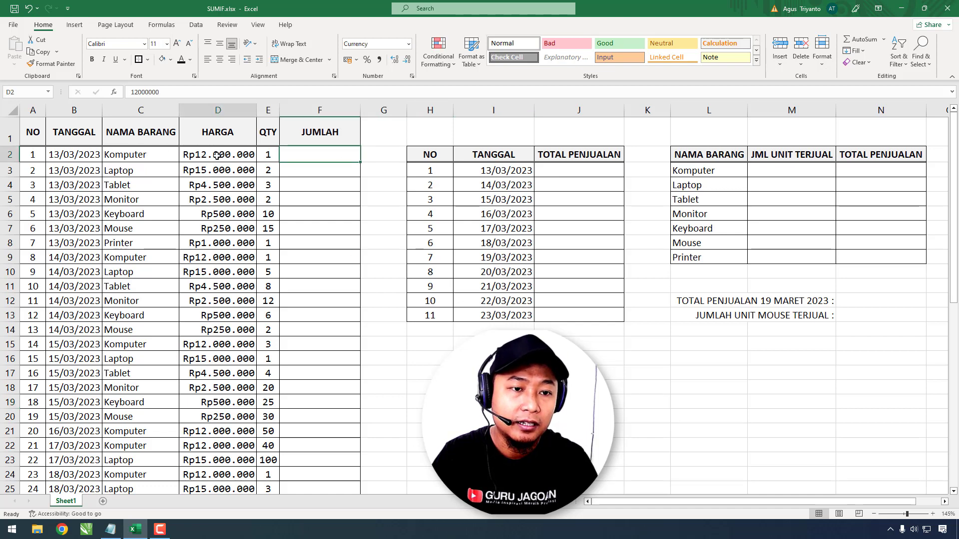
pyautogui.click(268, 155)
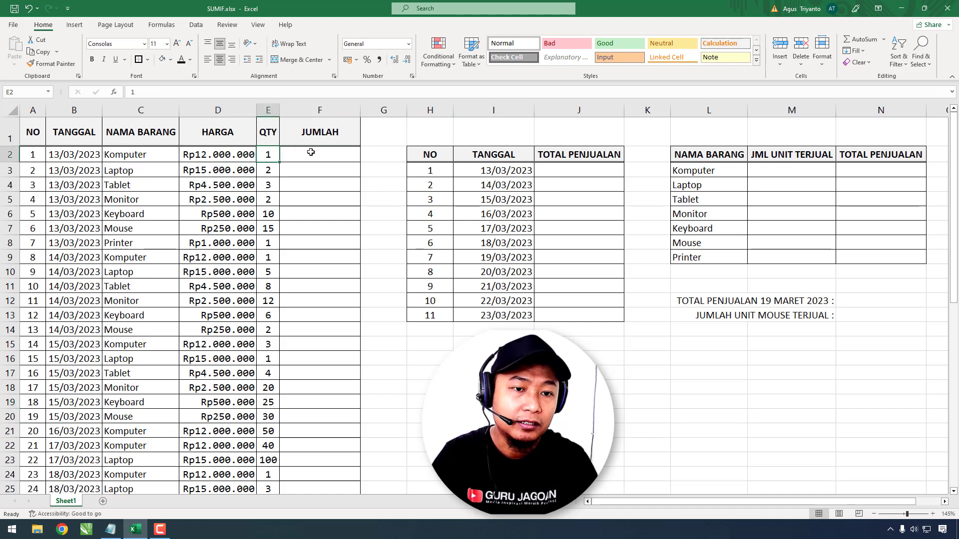
pyautogui.moveTo(310, 154); pyautogui.dragTo(310, 312)
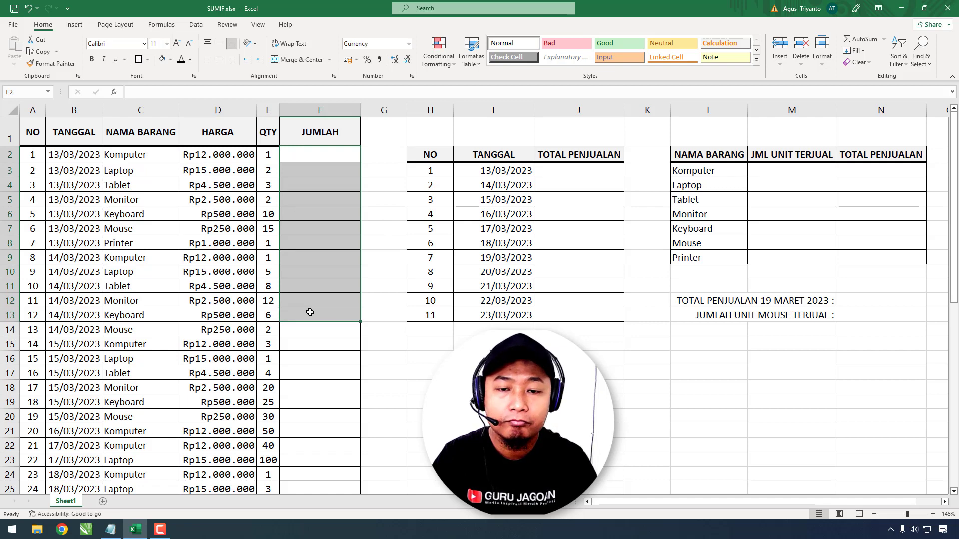
pyautogui.click(480, 387)
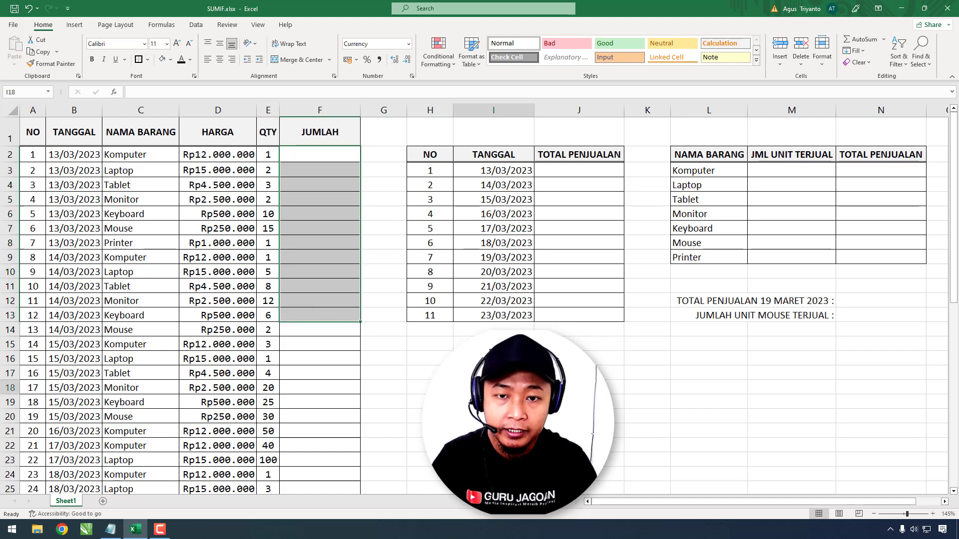
# Step: Examine the empty recap tables by date and by item, plus the 19 March sales and mouse unit total labels
pyautogui.click(561, 171)
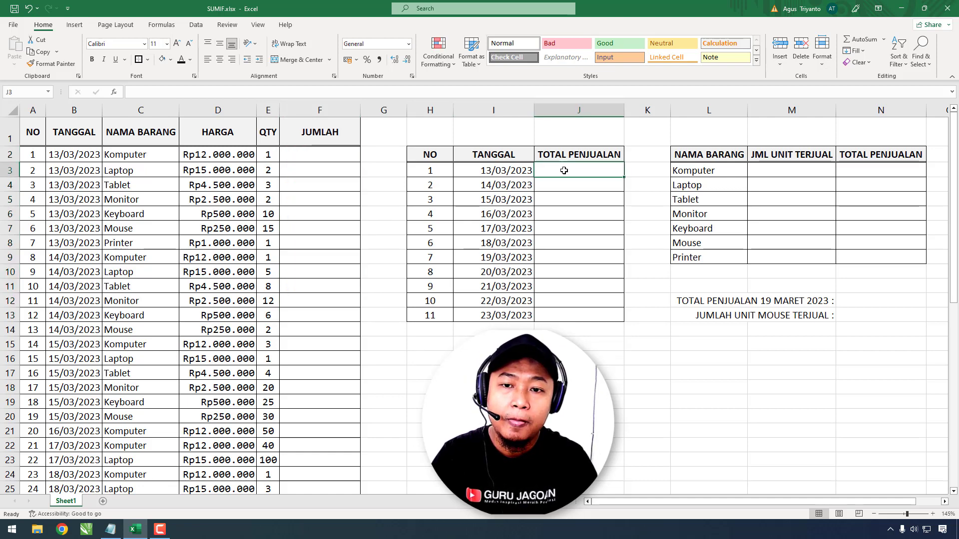
pyautogui.click(487, 172)
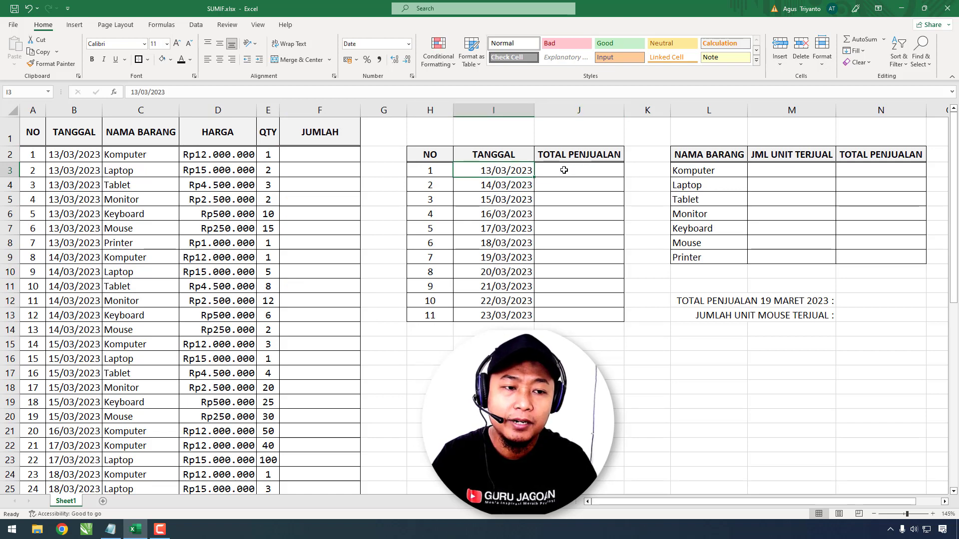
pyautogui.moveTo(464, 172); pyautogui.dragTo(491, 315)
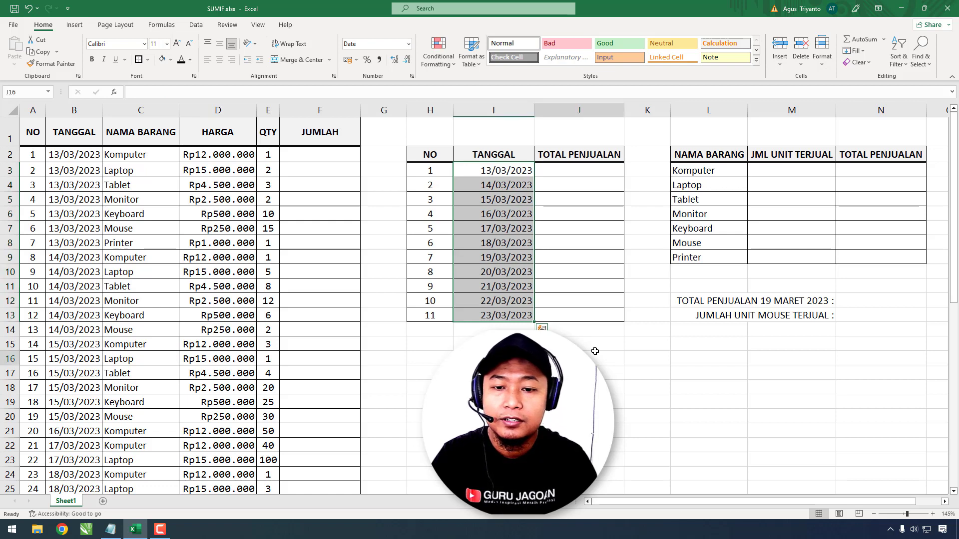
pyautogui.click(594, 352)
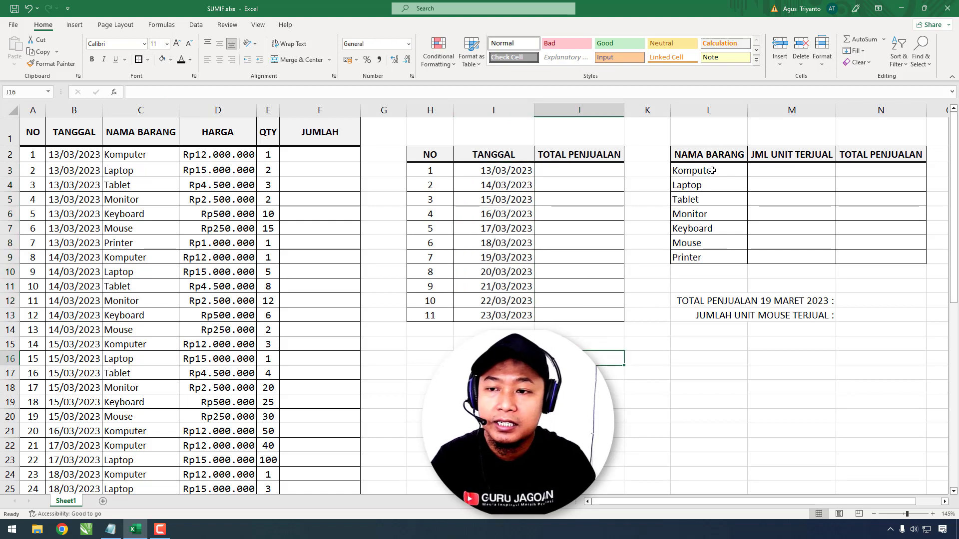
pyautogui.moveTo(712, 170)
pyautogui.mouseDown()
pyautogui.moveTo(698, 173)
pyautogui.moveTo(697, 260)
pyautogui.moveTo(688, 188)
pyautogui.moveTo(719, 170)
pyautogui.mouseUp()
pyautogui.click(768, 170)
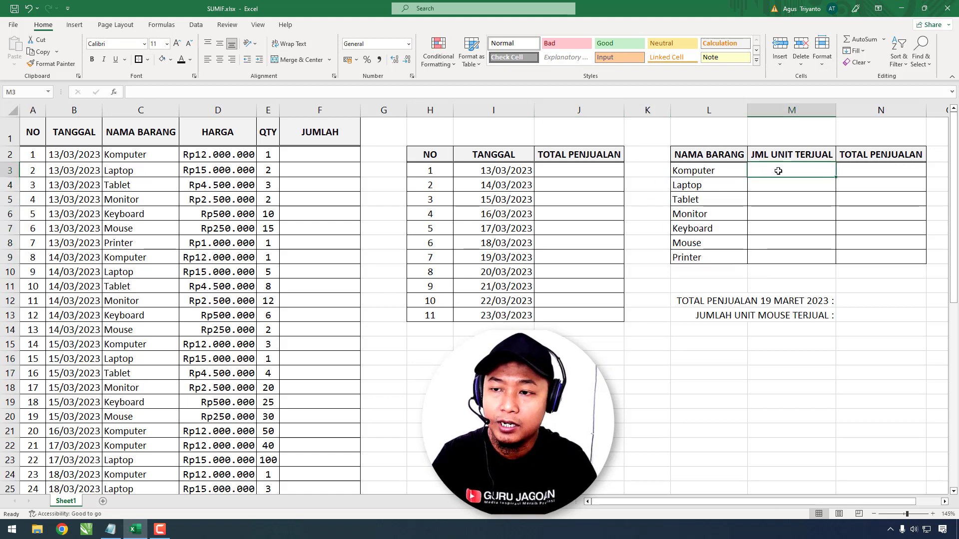
pyautogui.click(870, 171)
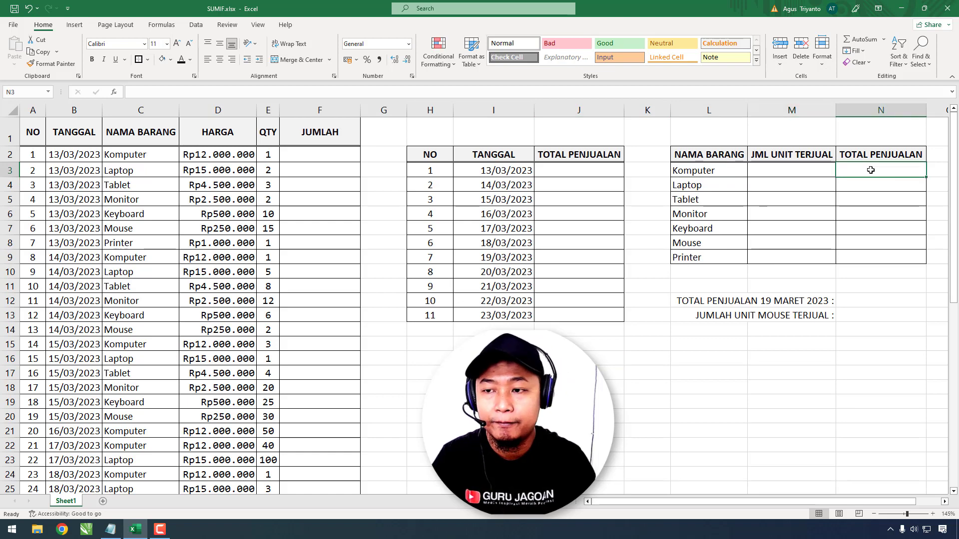
pyautogui.click(578, 402)
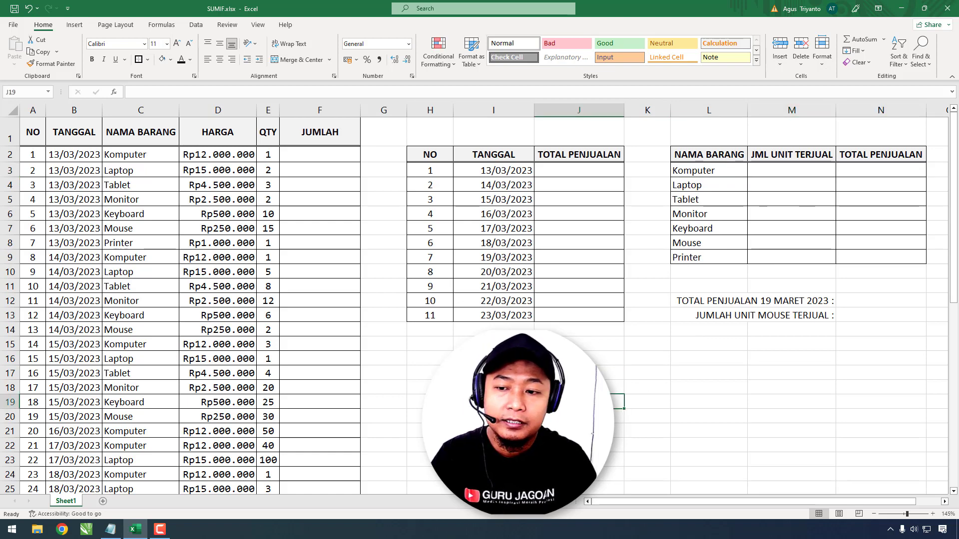
pyautogui.click(684, 305)
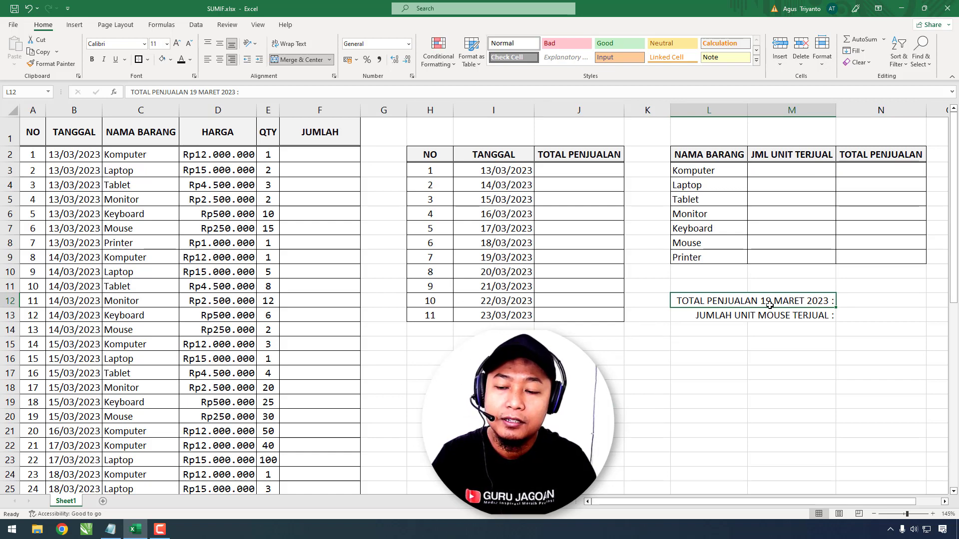
pyautogui.click(715, 319)
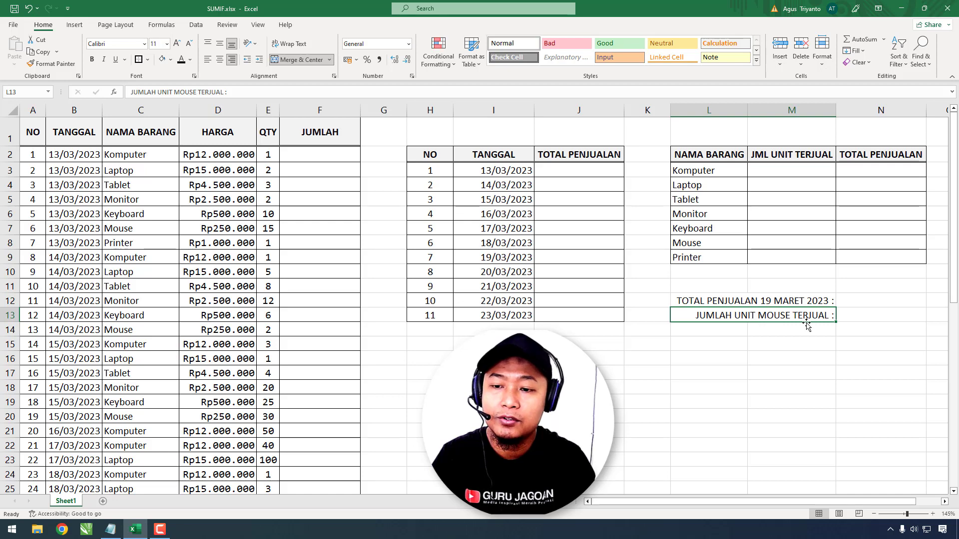
# Step: Enter the formula =D2*E2 in F2 to calculate the first row's JUMLAH
pyautogui.click(321, 155)
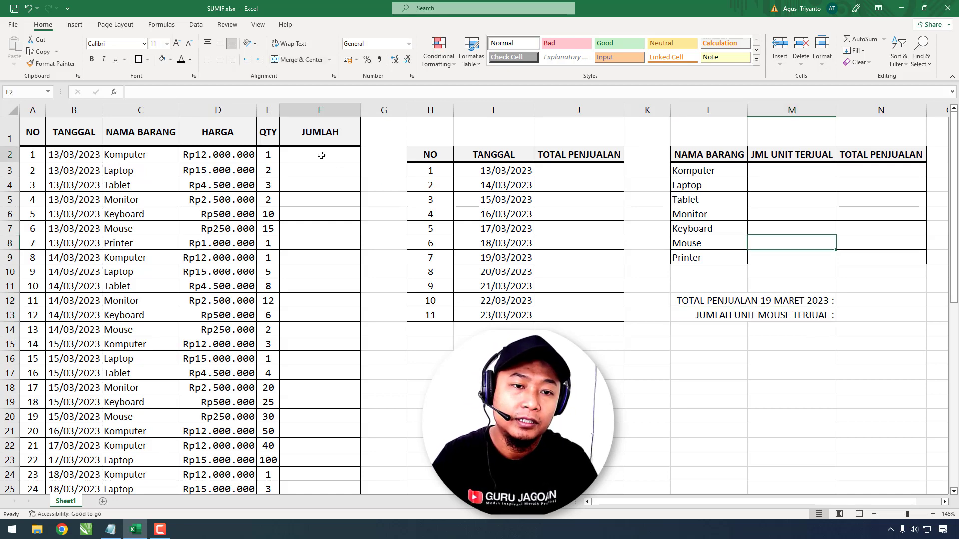
pyautogui.write('=')
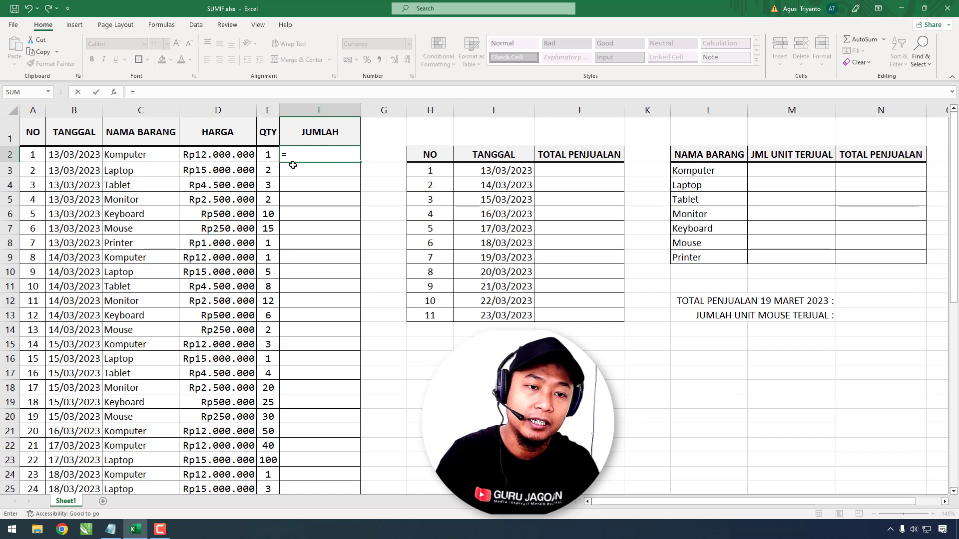
pyautogui.click(203, 154)
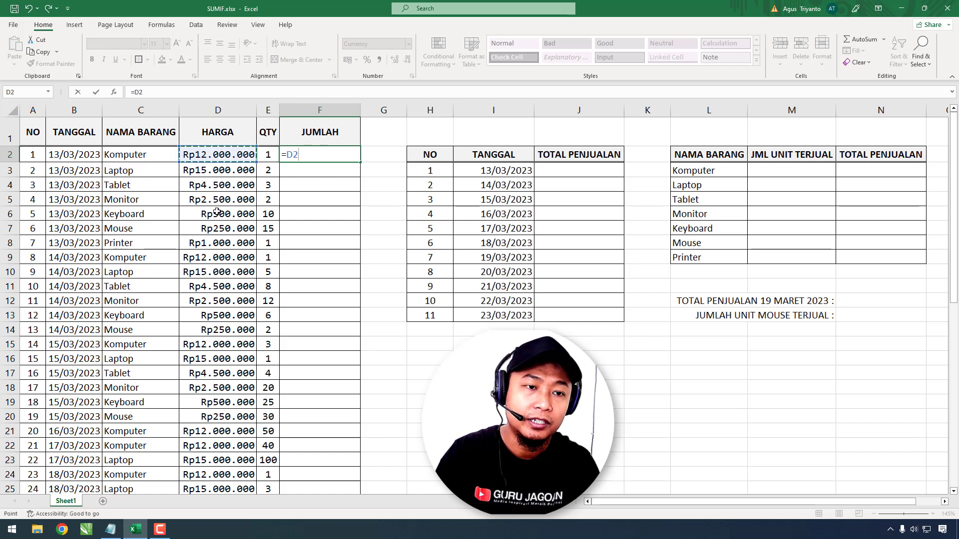
pyautogui.write('*')
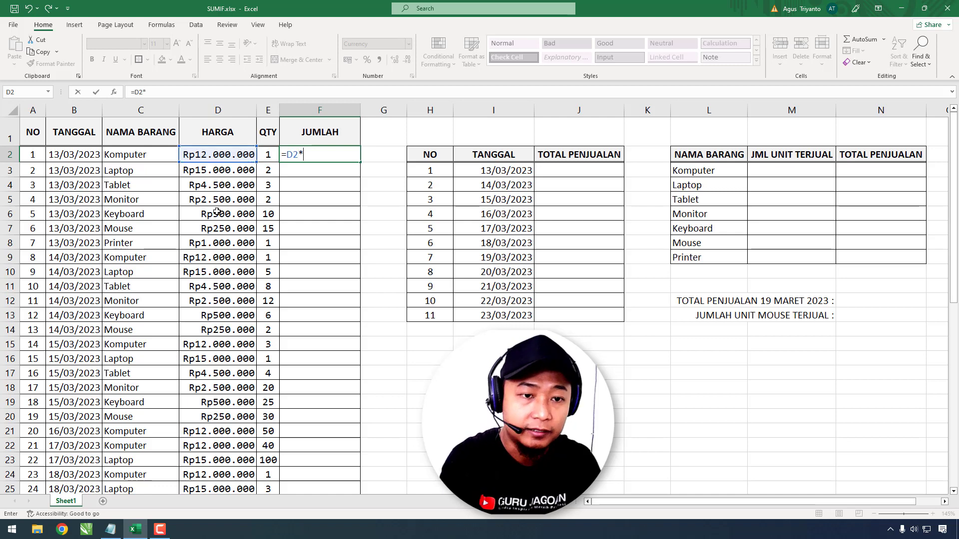
pyautogui.click(267, 155)
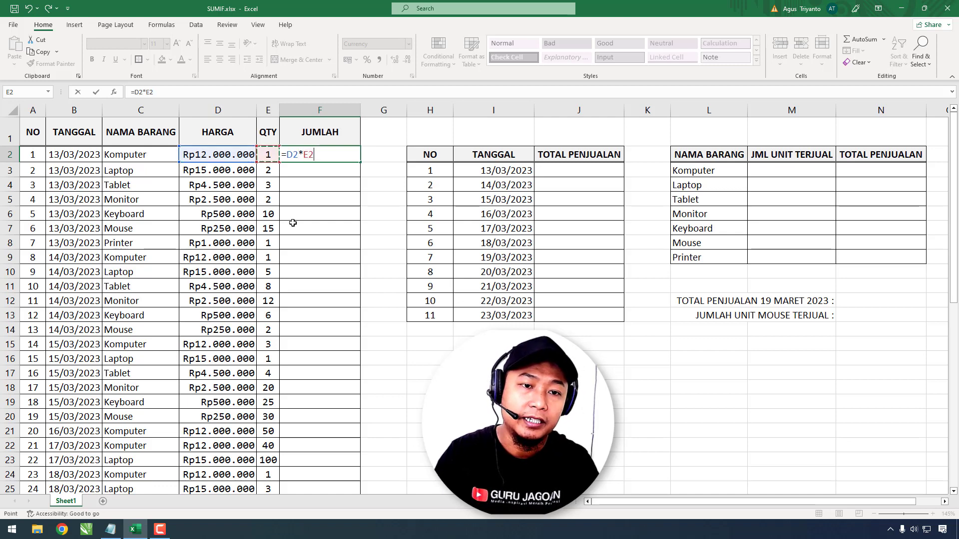
pyautogui.press('Return')
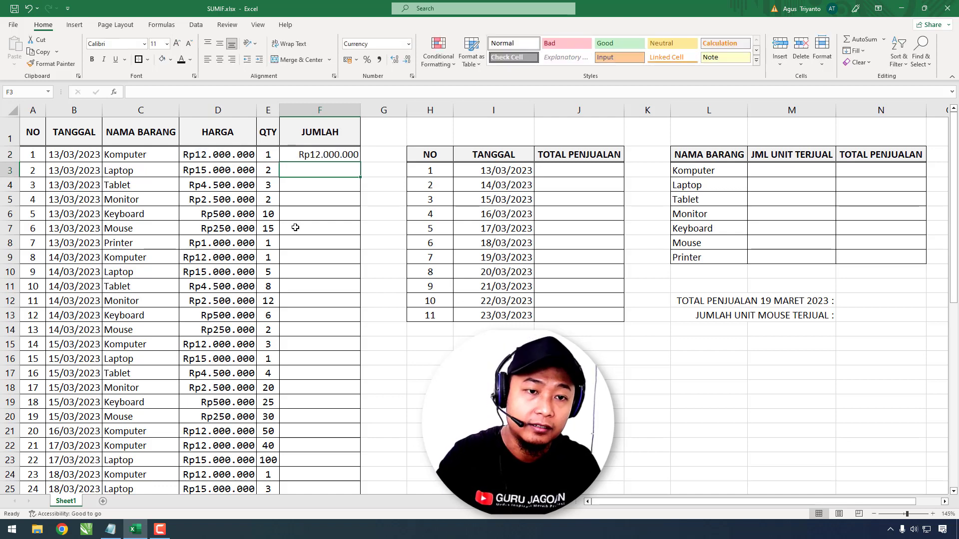
# Step: Fill the JUMLAH formula from F2 down to F51 and check the filled column
pyautogui.click(320, 156)
pyautogui.doubleClick(360, 162)
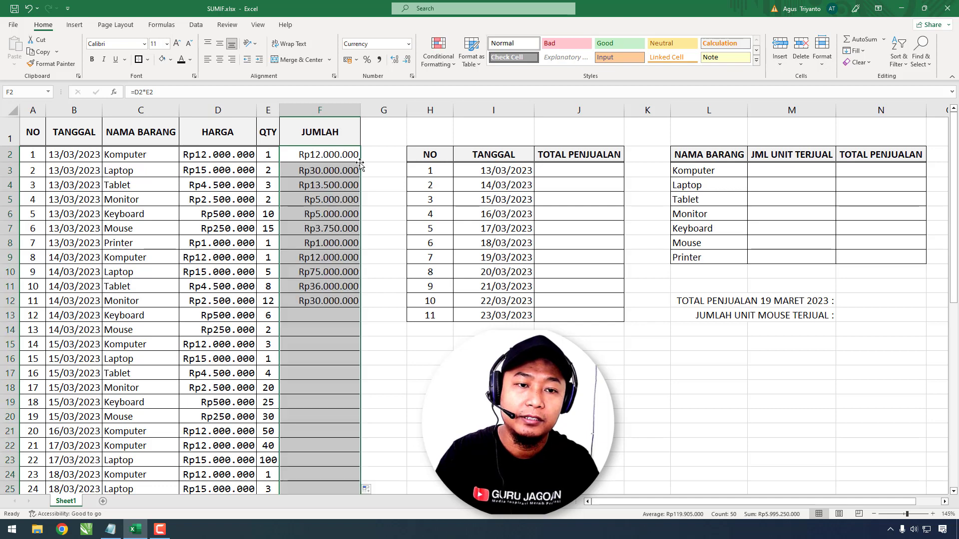
pyautogui.scroll(-7, 368, 353)
pyautogui.scroll(-4, 407, 370)
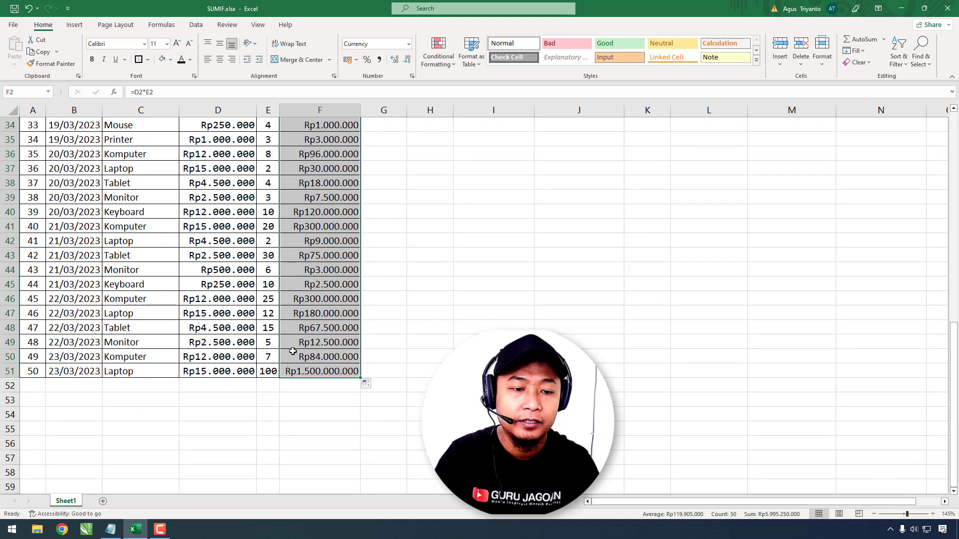
pyautogui.scroll(11, 335, 348)
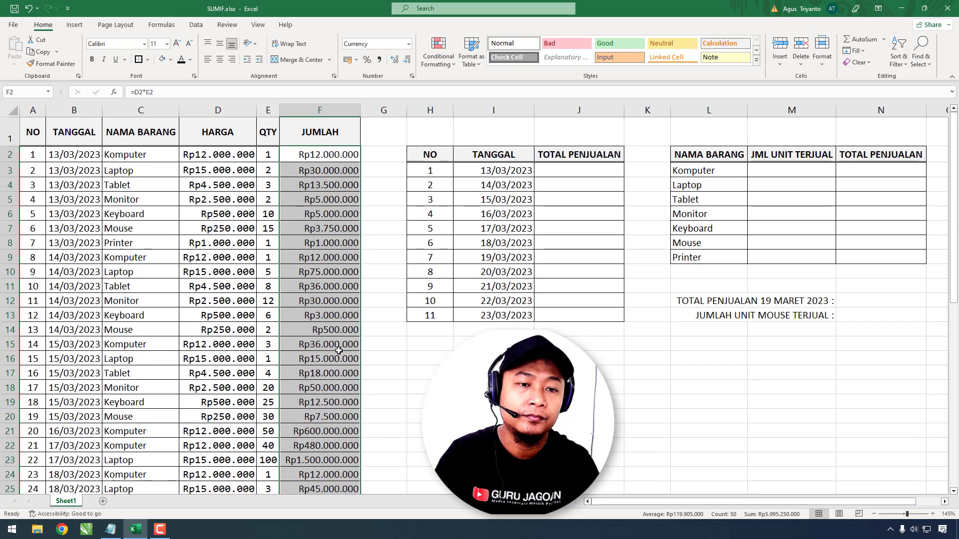
pyautogui.click(432, 347)
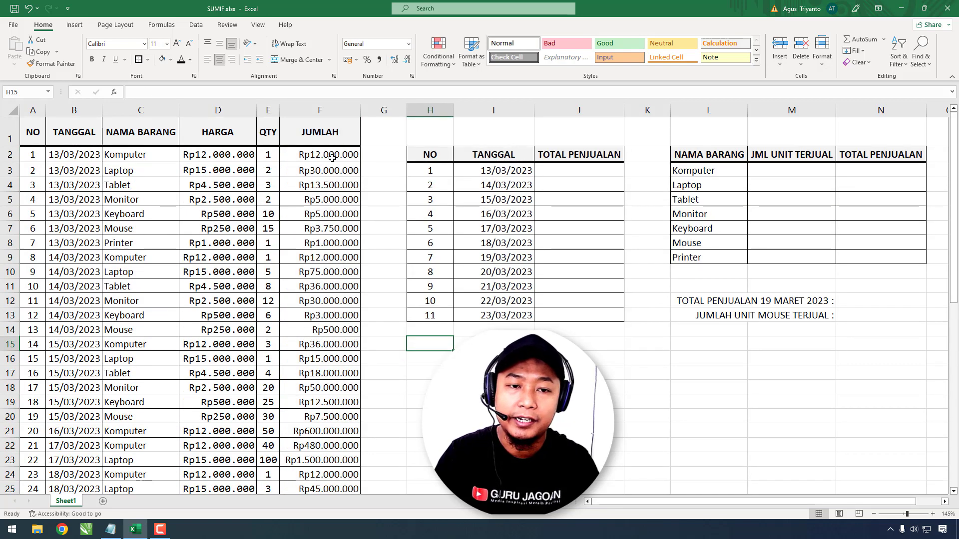
pyautogui.click(333, 158)
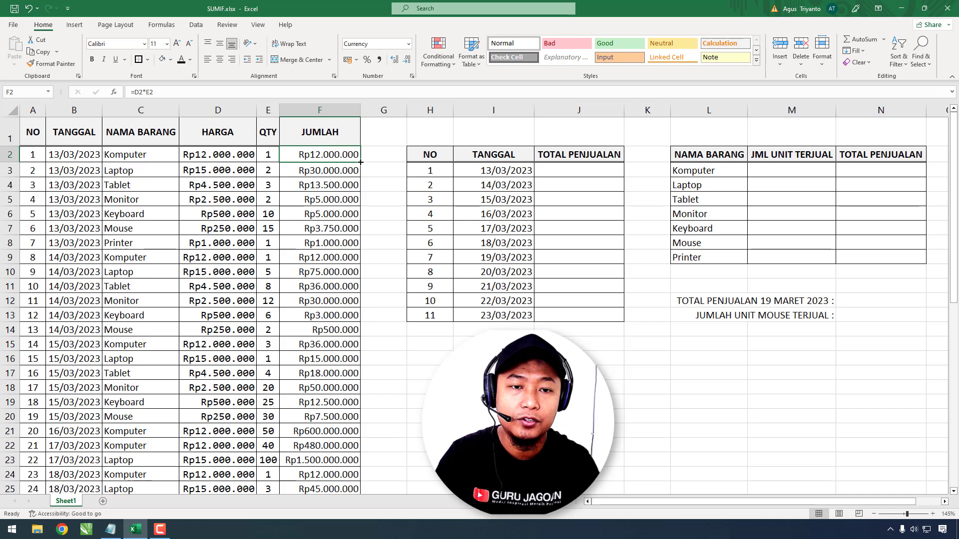
pyautogui.click(487, 388)
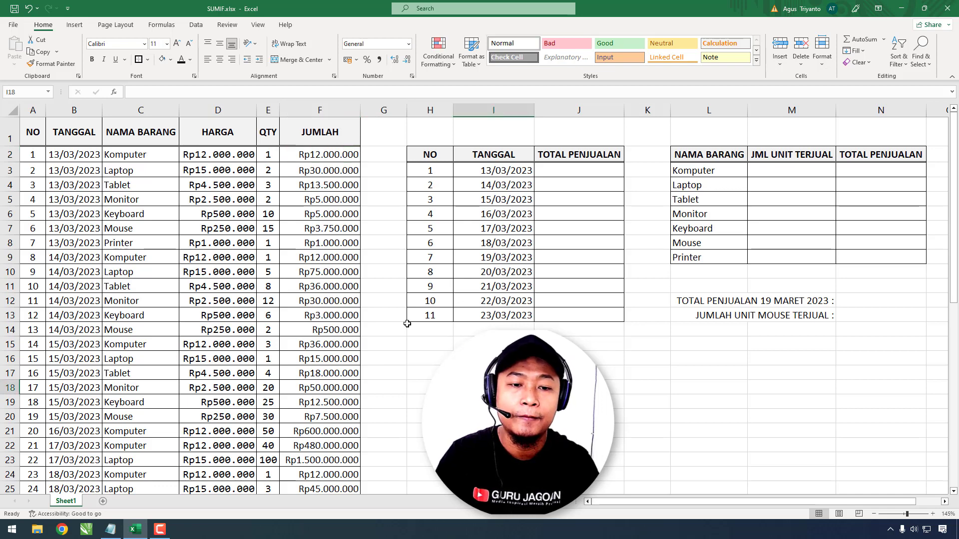
# Step: Start a SUMIF formula in J3 using the sales dates as the locked criteria range $B$2:$B$51
pyautogui.click(571, 169)
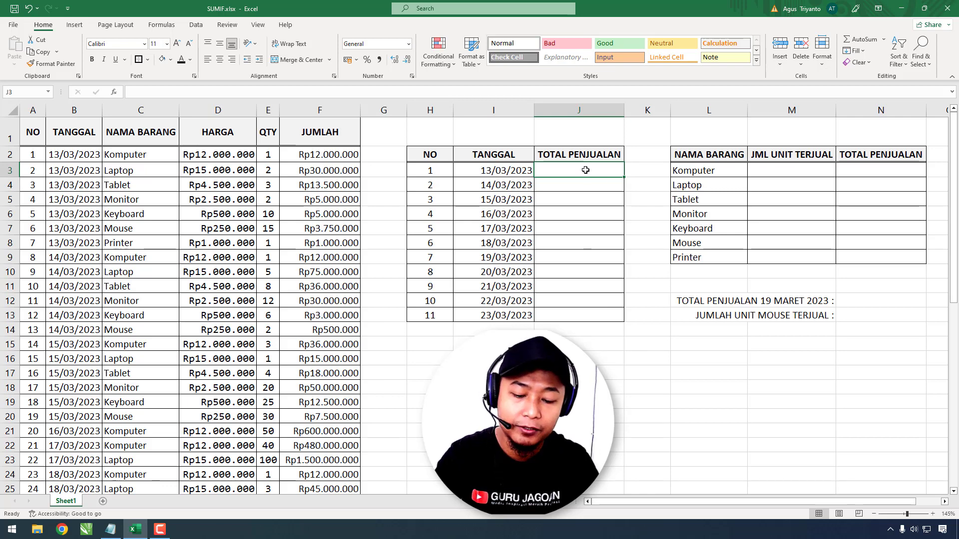
pyautogui.write('=')
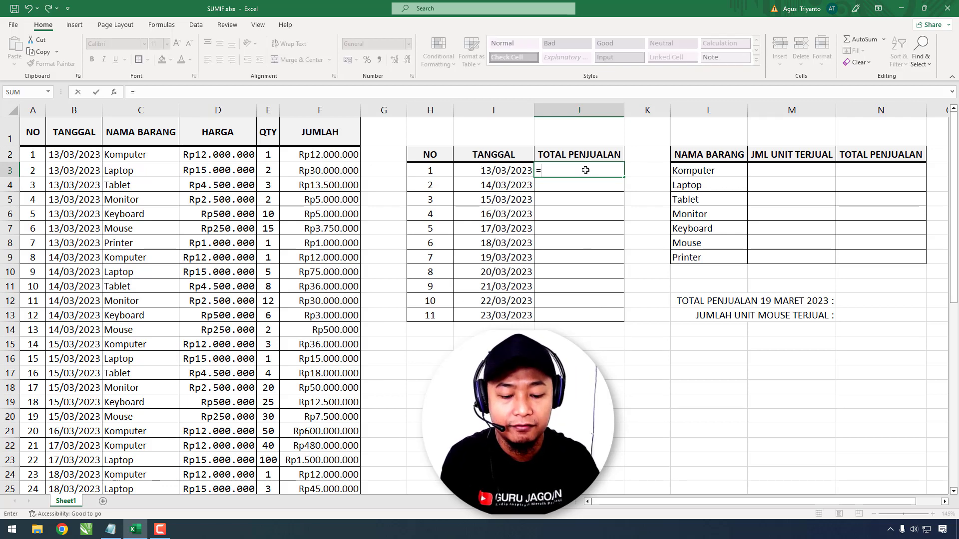
pyautogui.write('SUMIF')
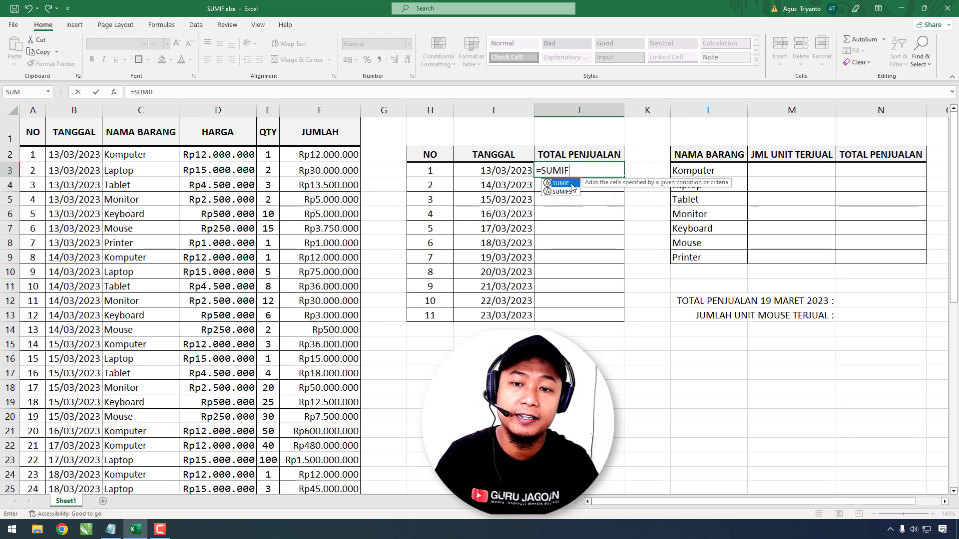
pyautogui.doubleClick(571, 183)
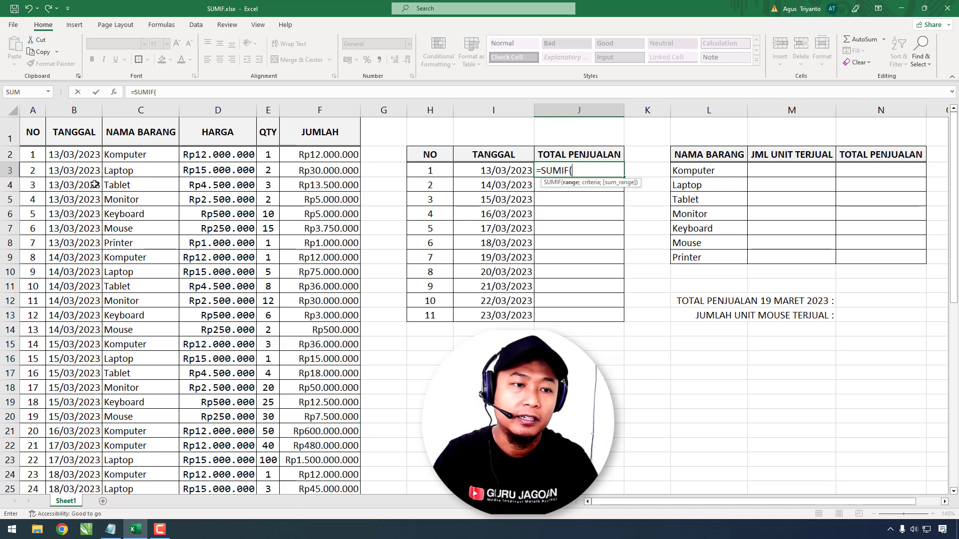
pyautogui.moveTo(73, 155); pyautogui.dragTo(78, 234)
pyautogui.moveTo(78, 400); pyautogui.dragTo(58, 471)
pyautogui.scroll(9, 70, 425)
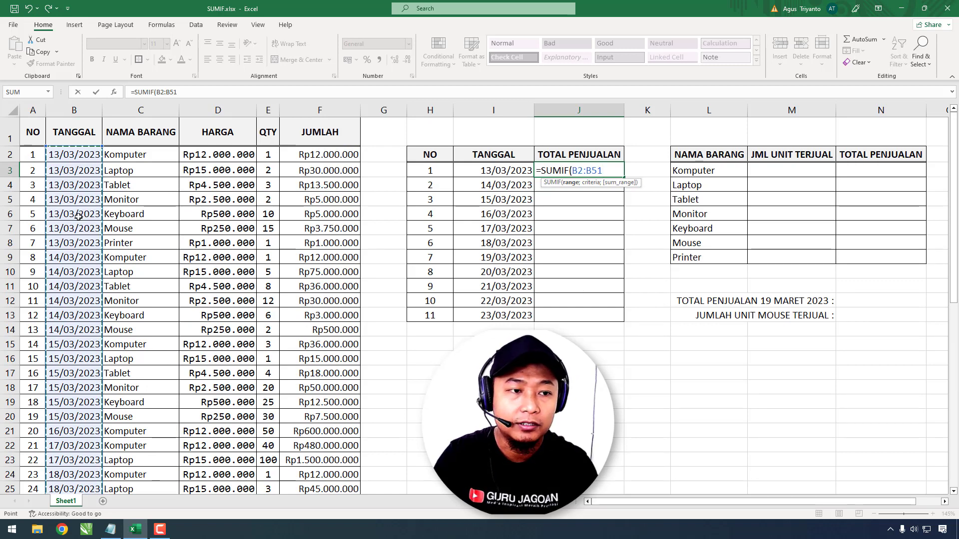
pyautogui.press('F4')
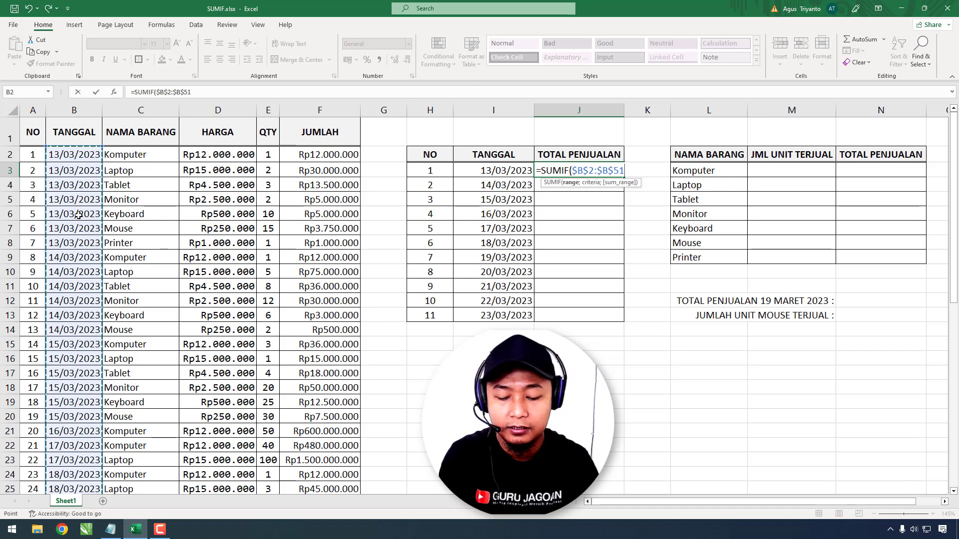
# Step: Complete J3's SUMIF with criterion I3 and the locked JUMLAH sum range $F$2:$F$51
pyautogui.write(';')
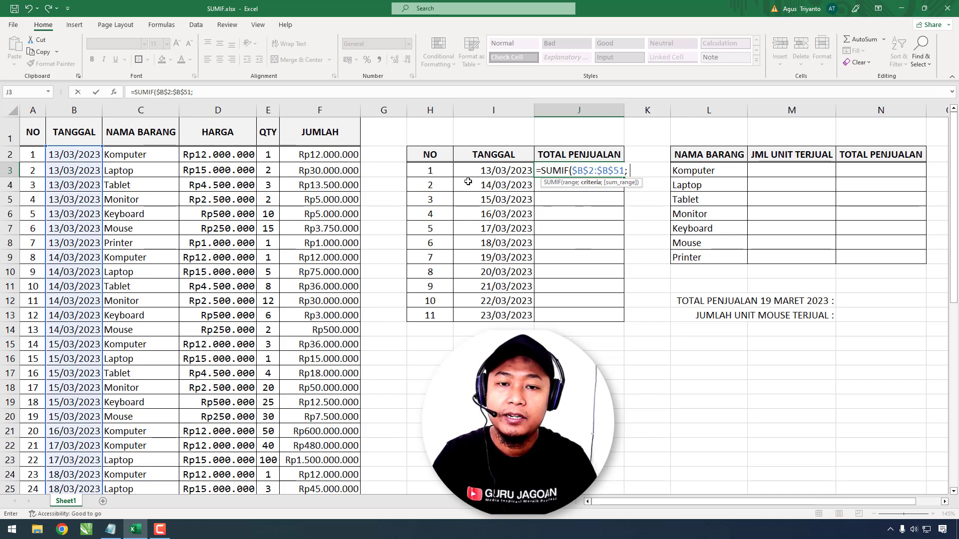
pyautogui.click(492, 170)
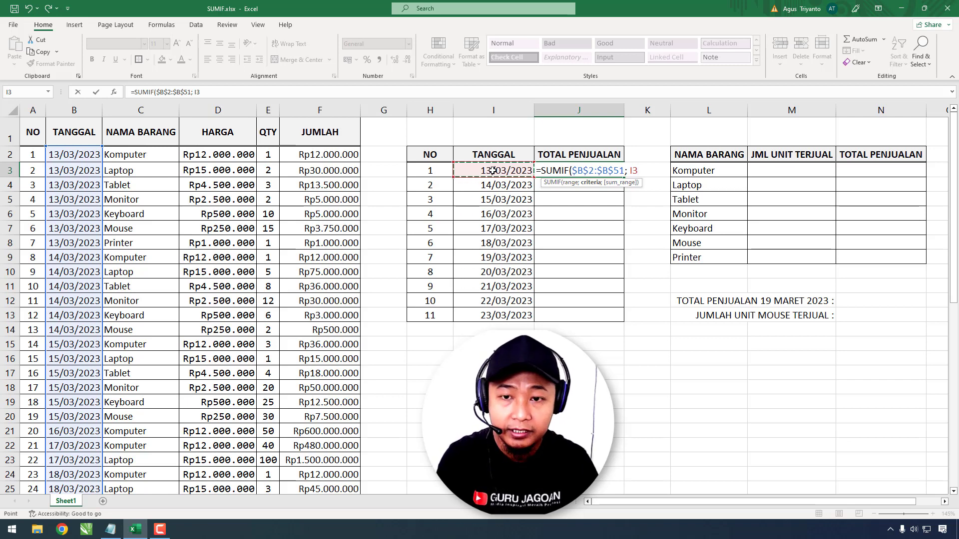
pyautogui.write(';')
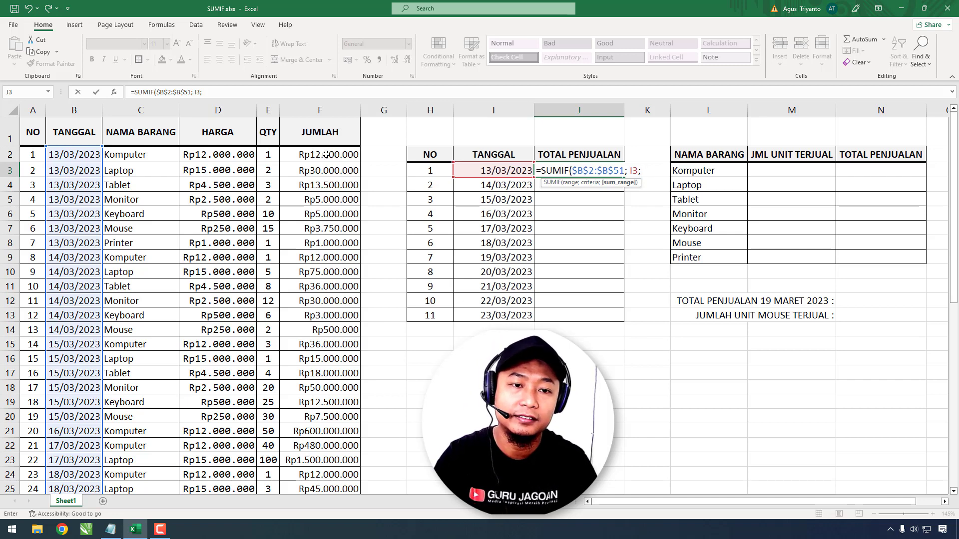
pyautogui.moveTo(326, 154); pyautogui.dragTo(330, 473)
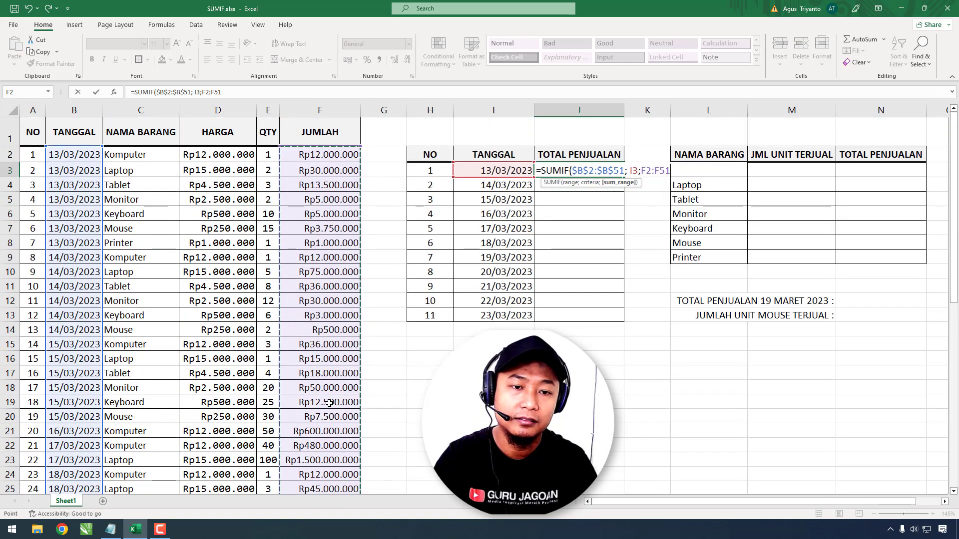
pyautogui.press('F4')
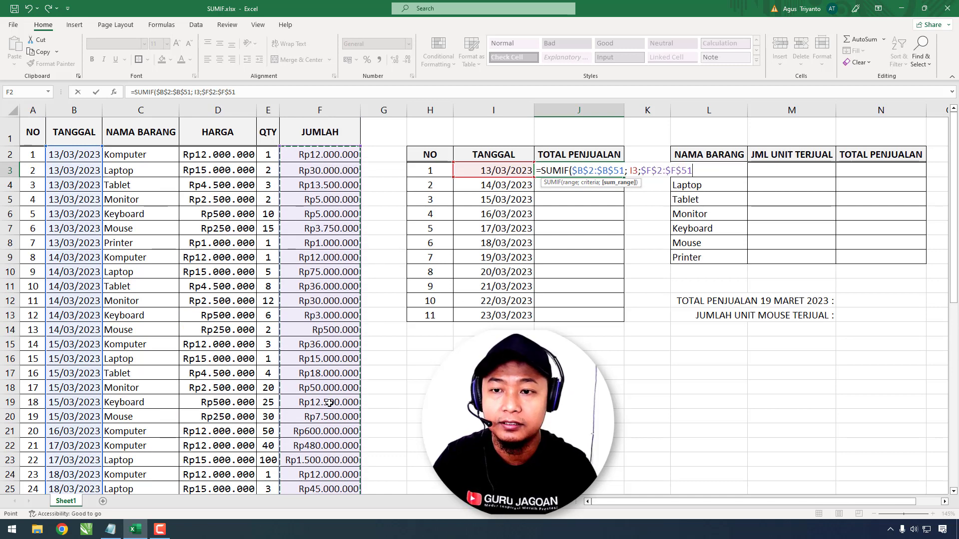
pyautogui.write(')')
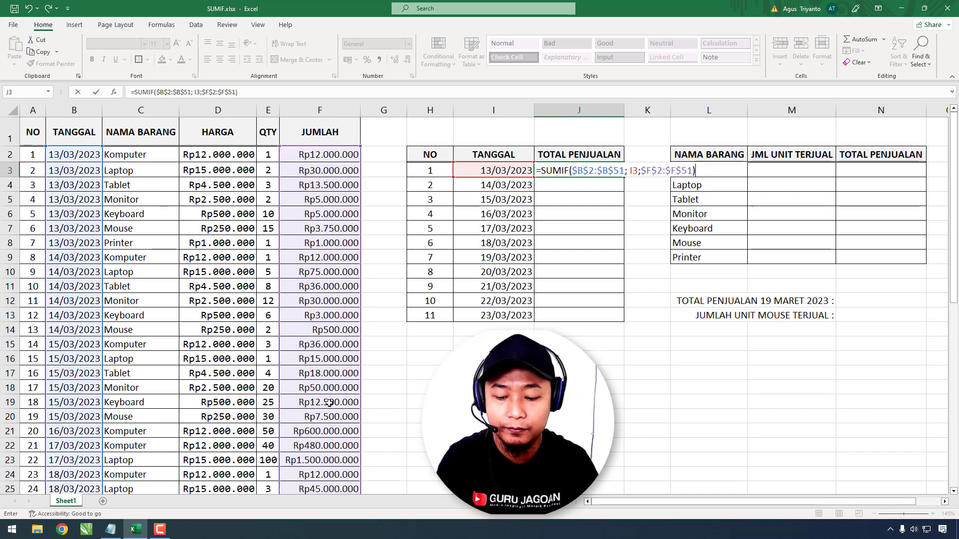
pyautogui.press('Return')
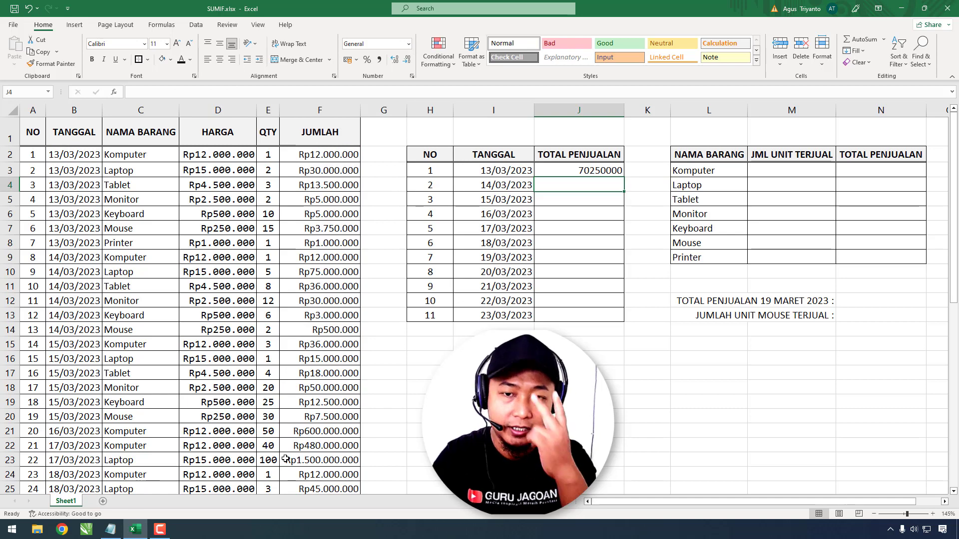
# Step: Format the date recap's TOTAL PENJUALAN cells J3:J13 as Currency
pyautogui.moveTo(555, 170); pyautogui.dragTo(572, 315)
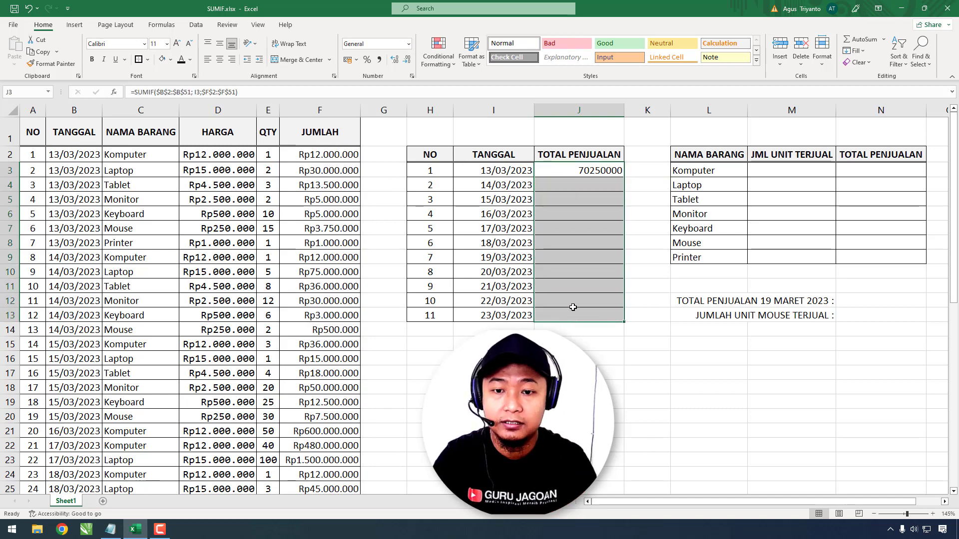
pyautogui.click(408, 45)
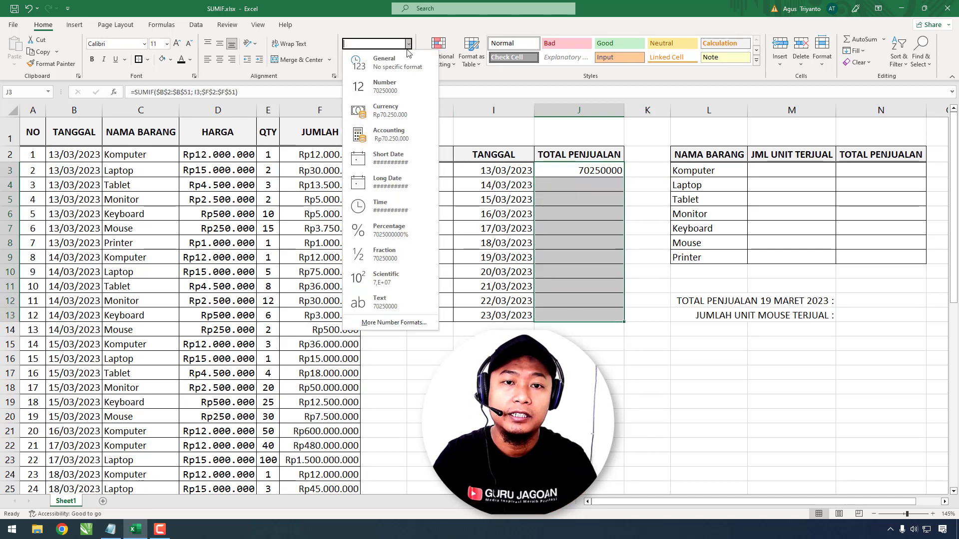
pyautogui.click(385, 115)
pyautogui.click(608, 387)
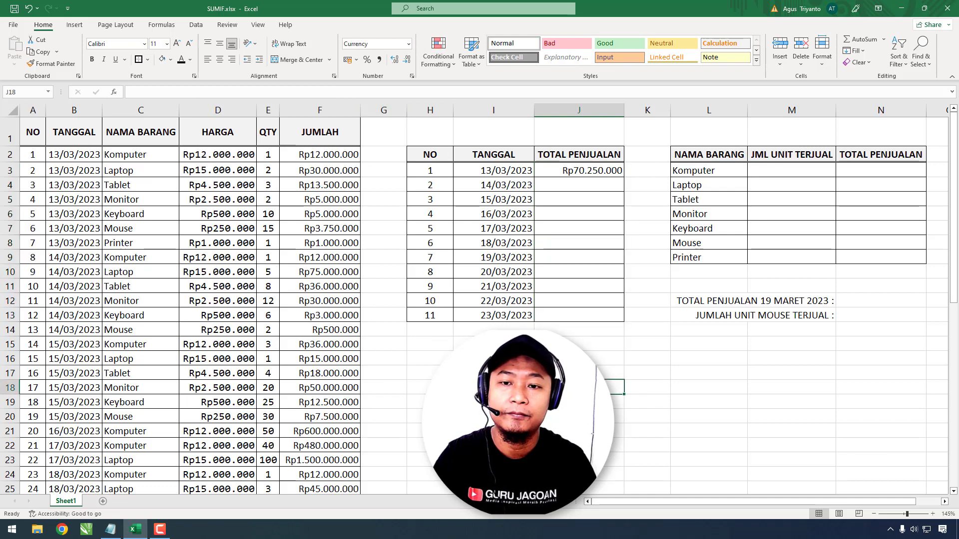
# Step: Fill the SUMIF formula from J3 down to J13 to total the sales for every date
pyautogui.click(591, 174)
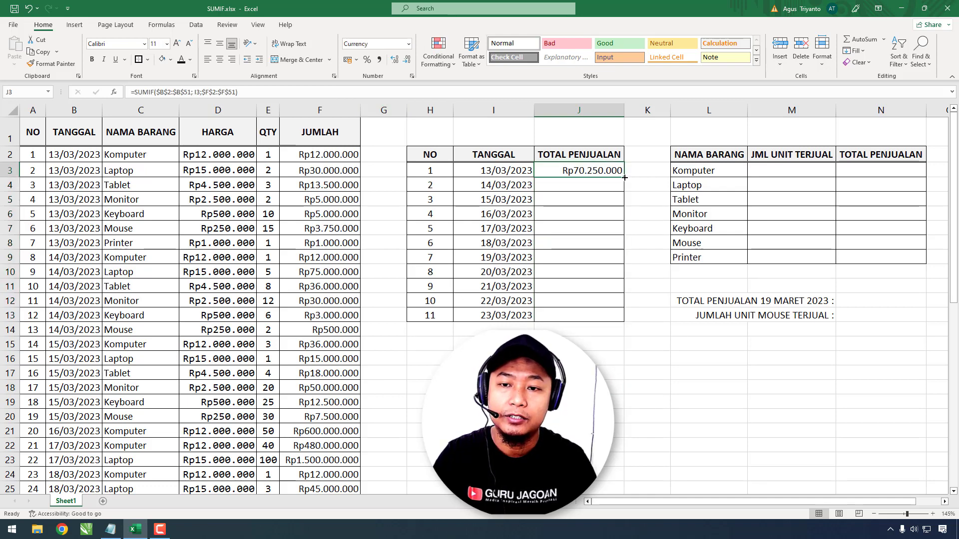
pyautogui.doubleClick(625, 177)
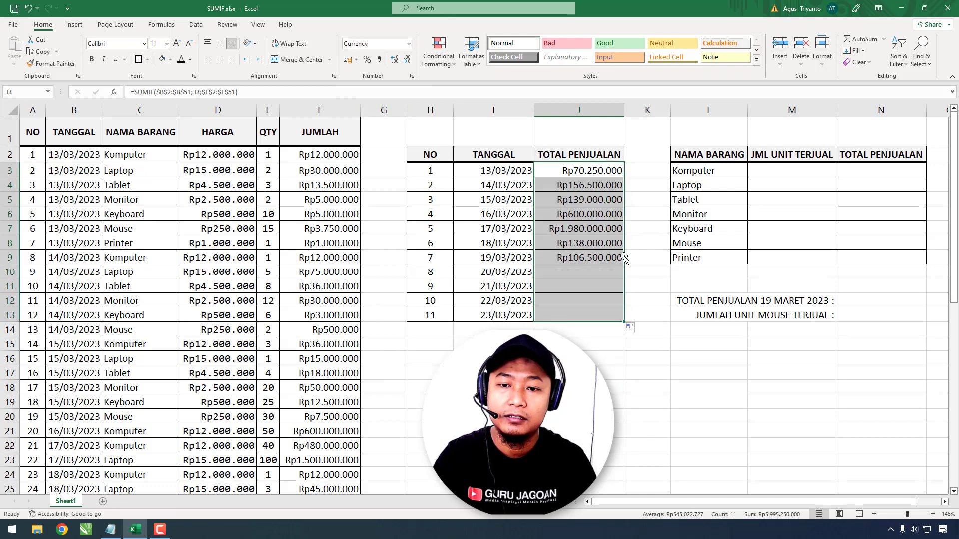
pyautogui.click(611, 389)
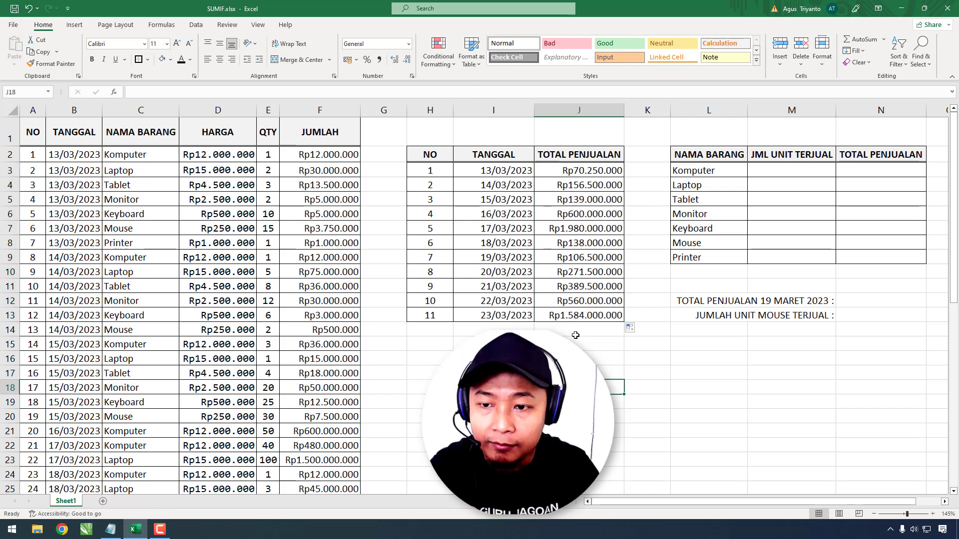
# Step: Start a SUMIF formula in M3 using the sales item names as the locked criteria range $C$2:$C$51
pyautogui.click(797, 167)
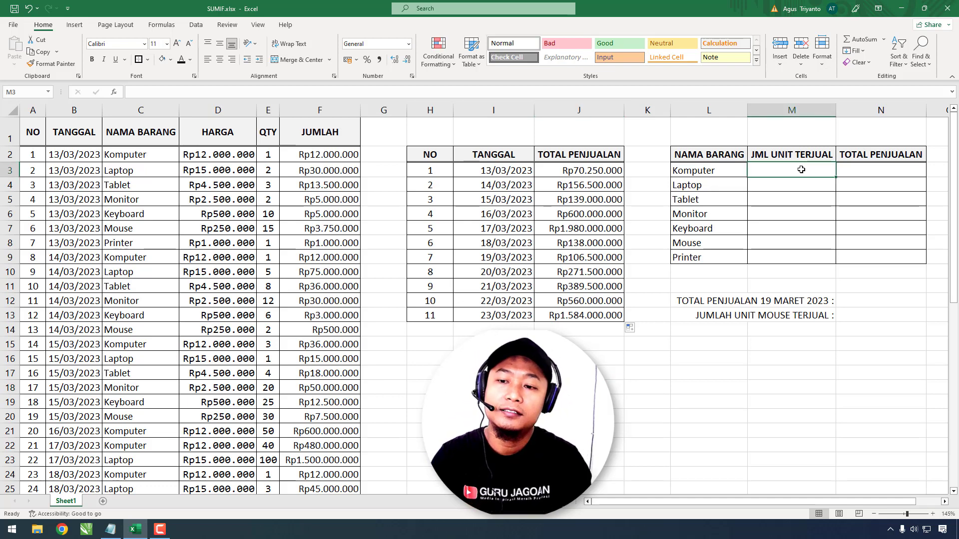
pyautogui.write('=S')
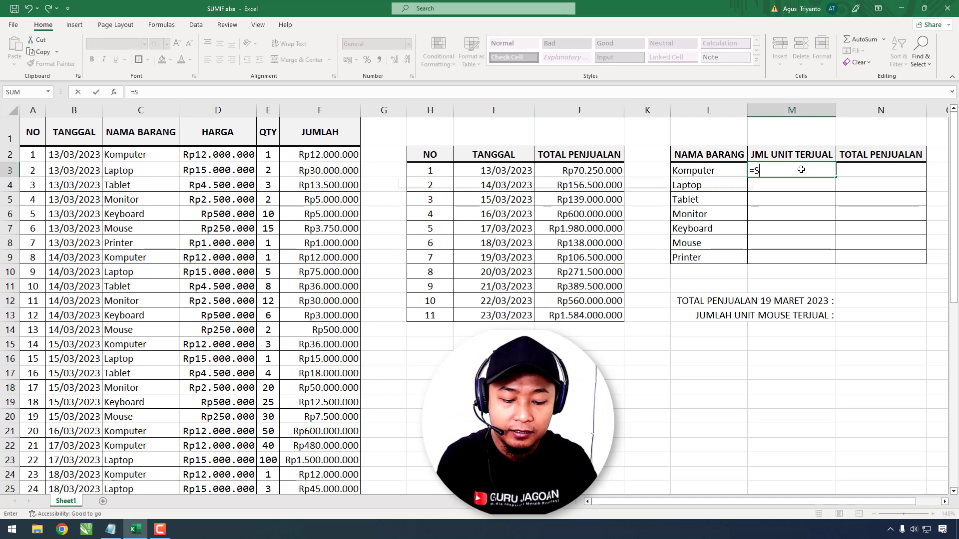
pyautogui.write('UMIF')
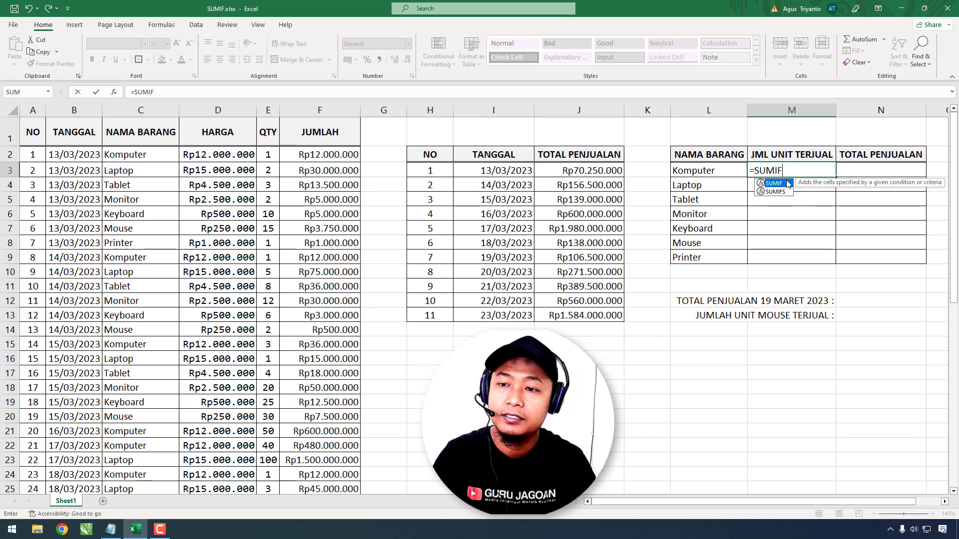
pyautogui.write('(')
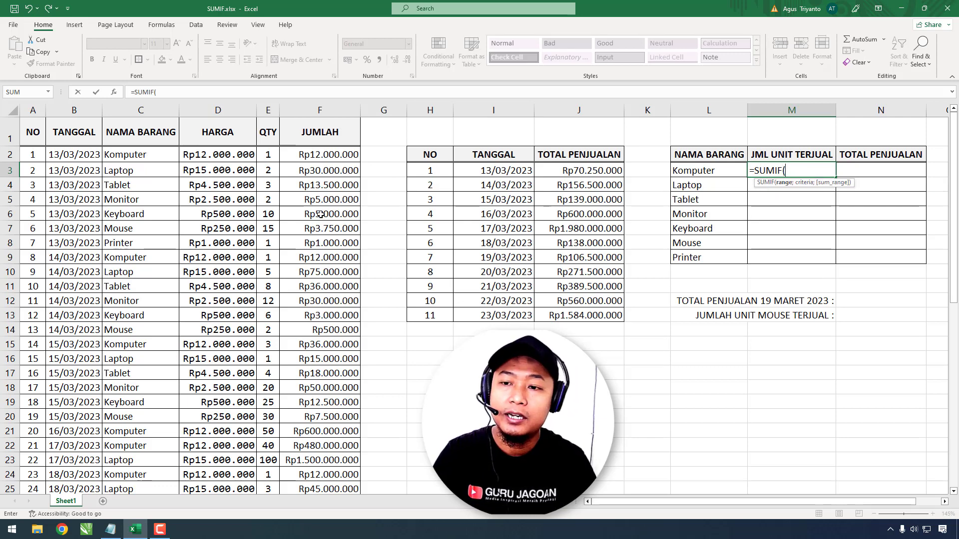
pyautogui.moveTo(137, 155); pyautogui.dragTo(134, 459)
pyautogui.scroll(9, 142, 431)
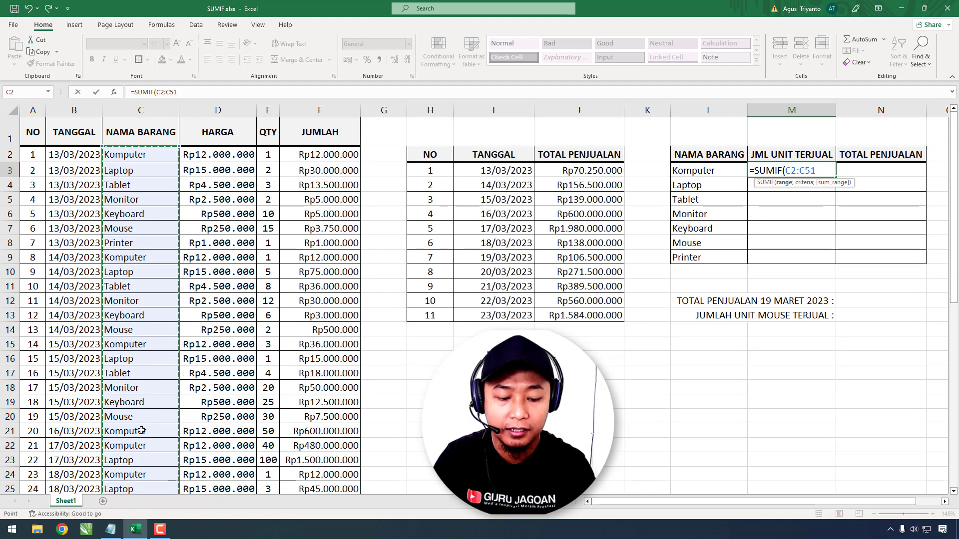
pyautogui.press('F4')
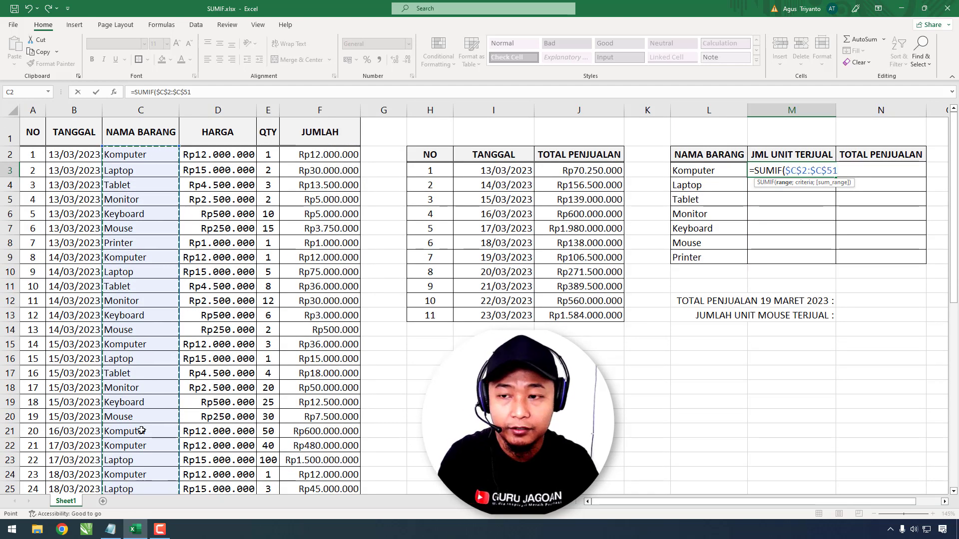
# Step: Complete M3's SUMIF with criterion L3 and the locked QTY sum range $E$2:$E$51
pyautogui.write(';')
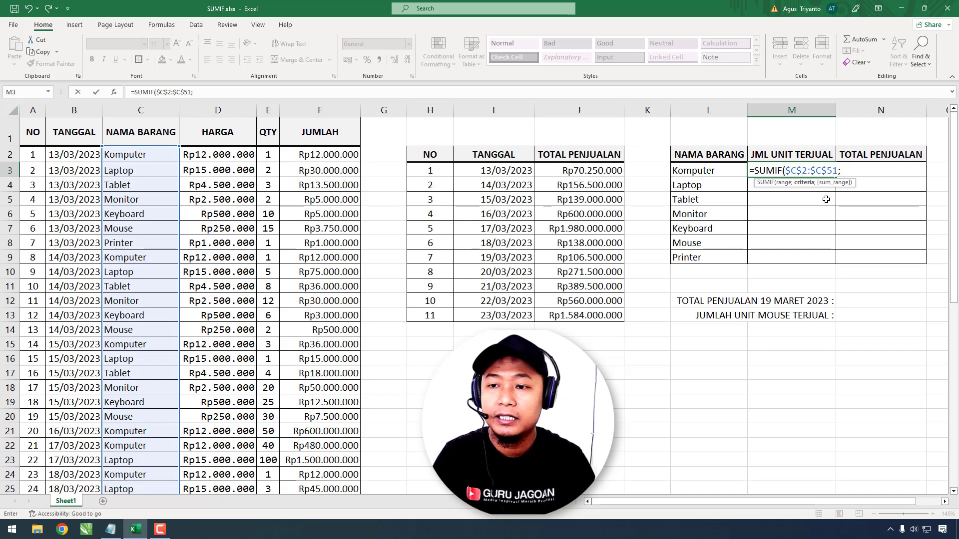
pyautogui.click(690, 170)
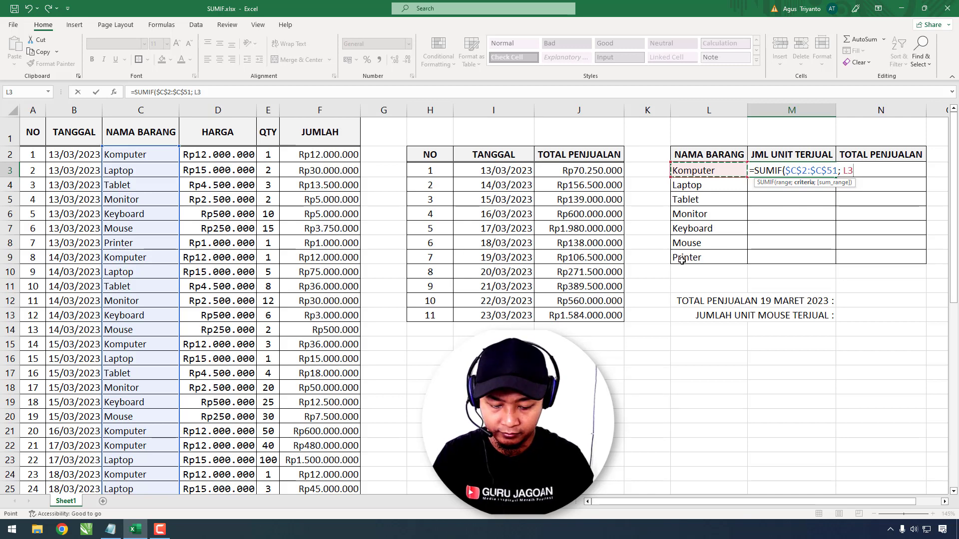
pyautogui.write(';')
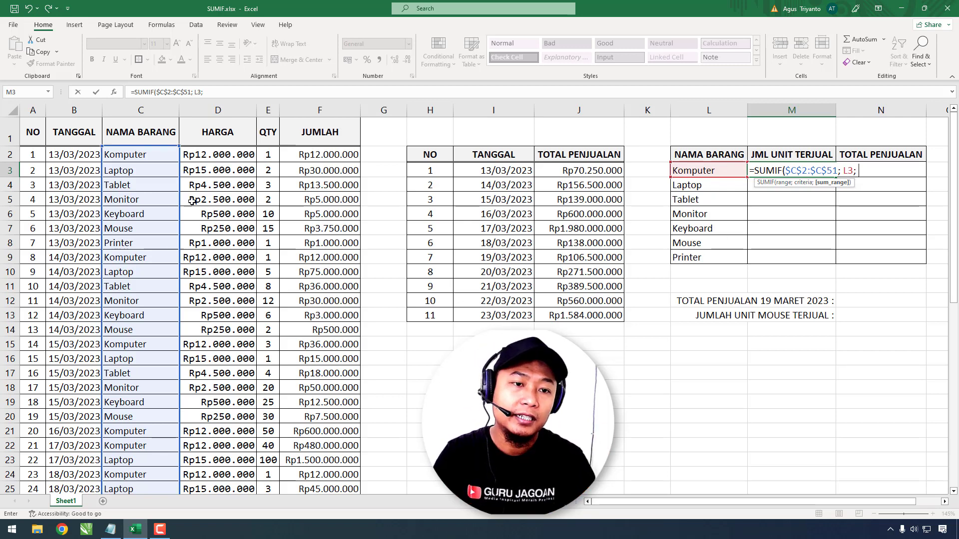
pyautogui.click(269, 155)
pyautogui.moveTo(270, 154); pyautogui.dragTo(265, 474)
pyautogui.scroll(3, 267, 461)
pyautogui.scroll(6, 267, 460)
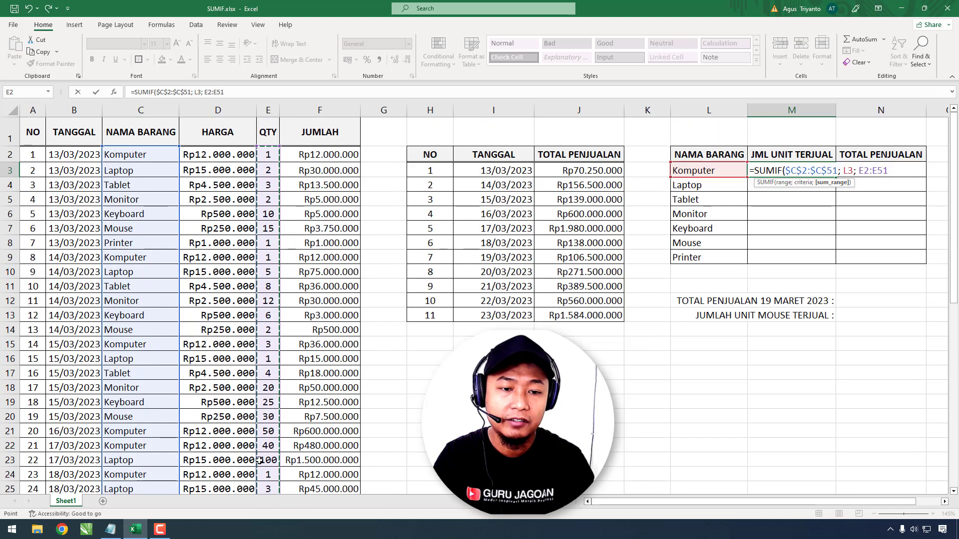
pyautogui.press('F4')
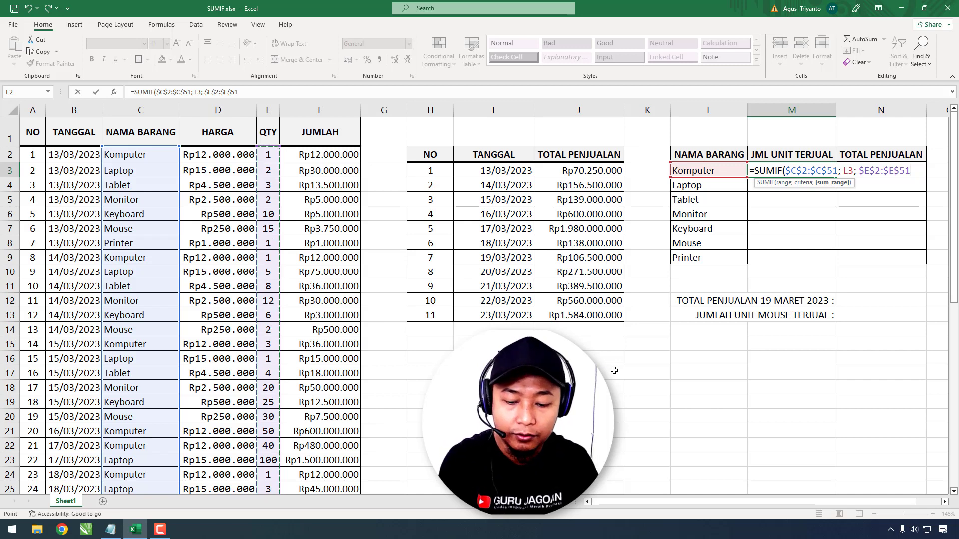
pyautogui.write(')')
pyautogui.press('Return')
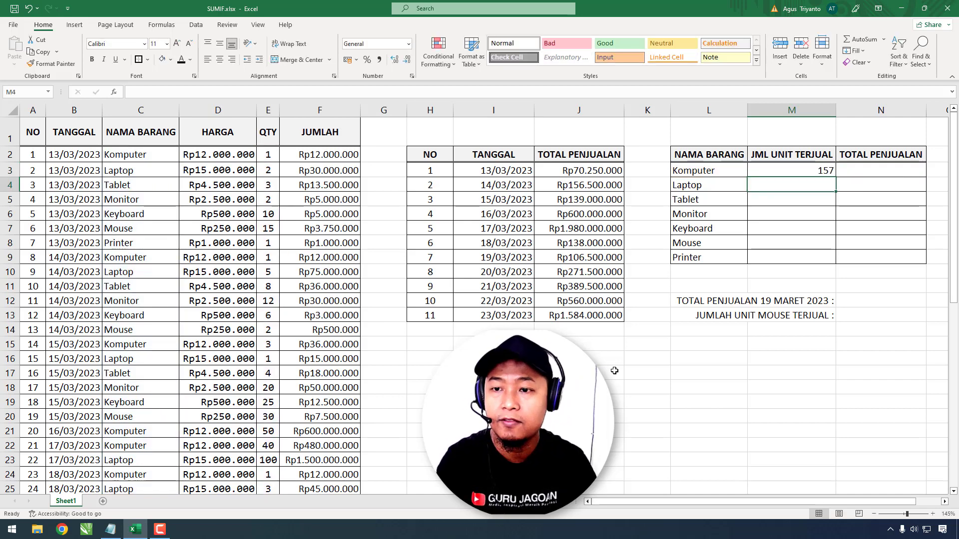
# Step: Fill the JML UNIT TERJUAL formula from M3 down to M9 for all the items
pyautogui.click(823, 167)
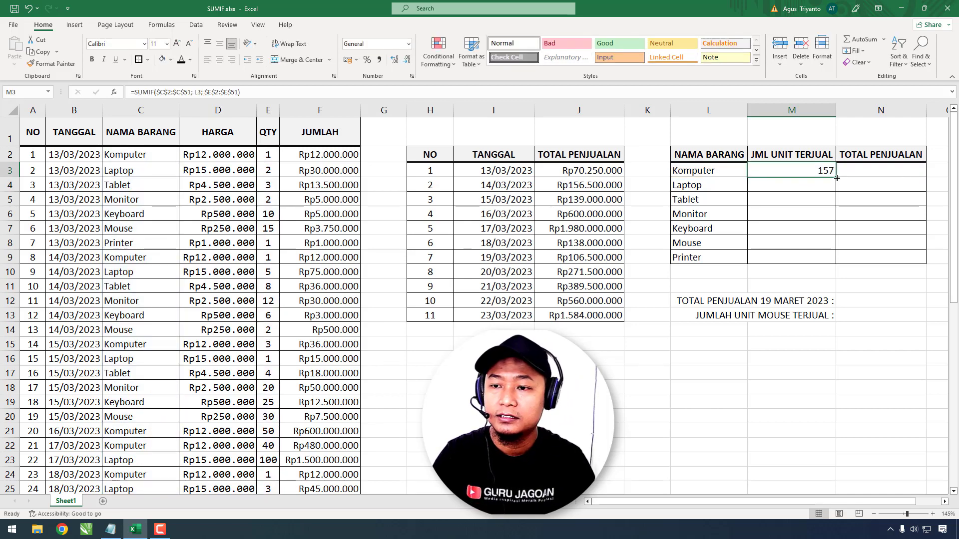
pyautogui.moveTo(835, 180); pyautogui.dragTo(835, 259)
pyautogui.click(855, 311)
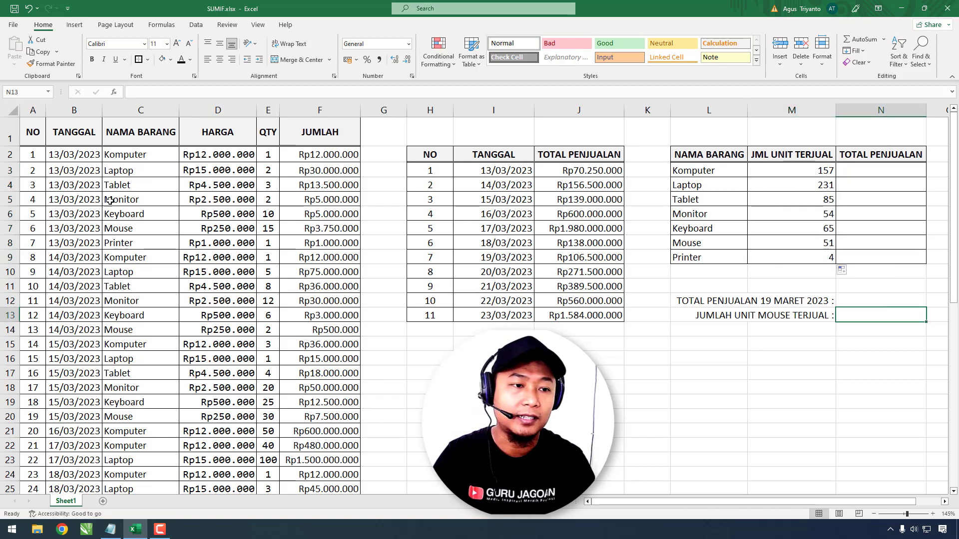
# Step: Check the Printer units sold in M9 against the quantities in the Printer rows of the sales list
pyautogui.click(124, 244)
pyautogui.click(270, 243)
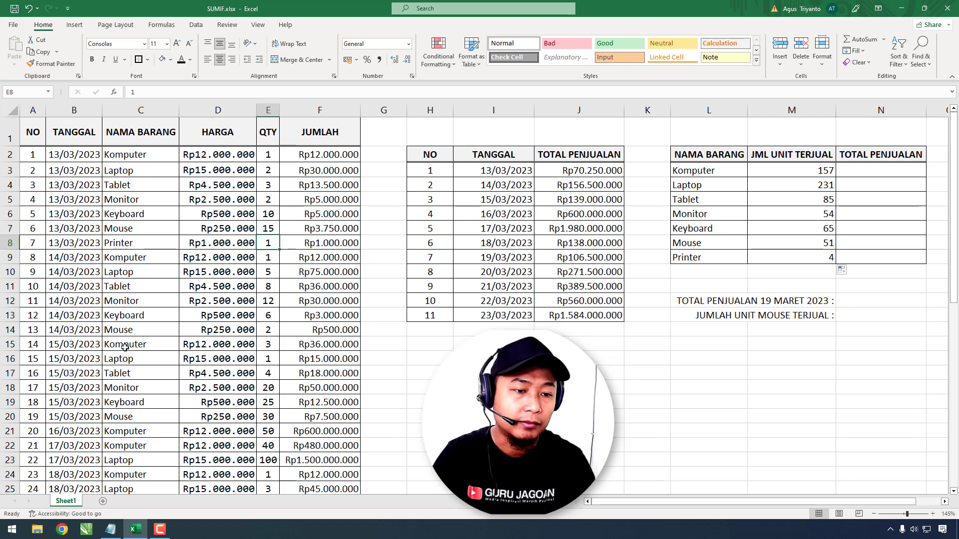
pyautogui.scroll(-4, 130, 436)
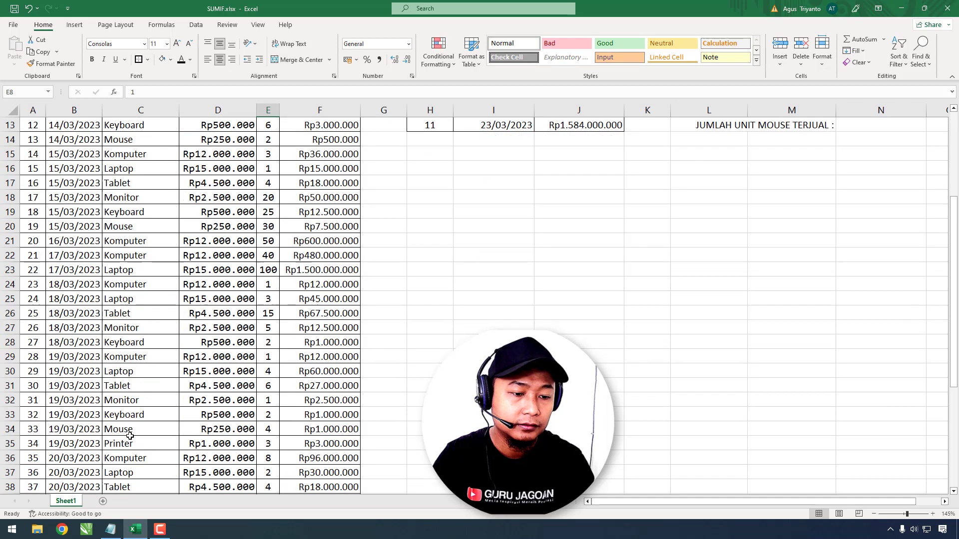
pyautogui.scroll(-3, 121, 433)
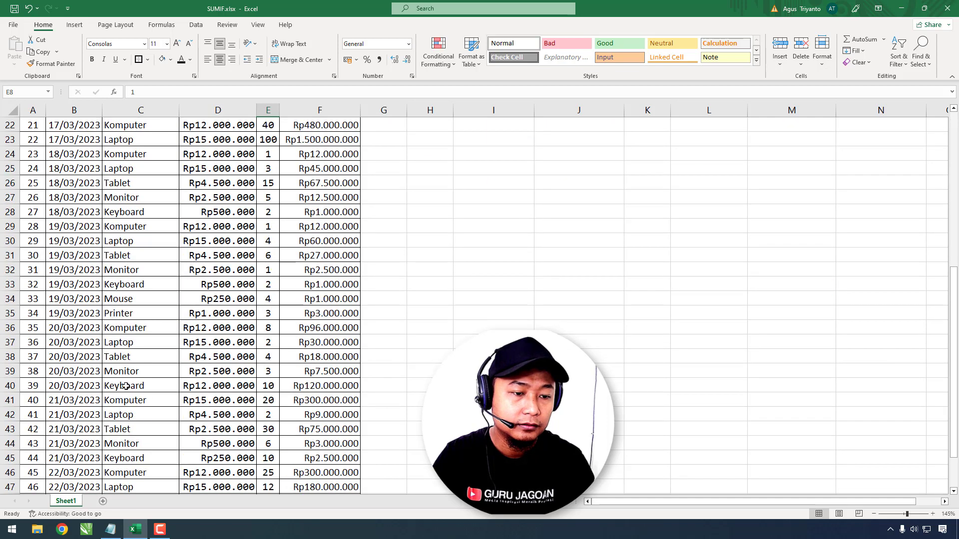
pyautogui.click(120, 316)
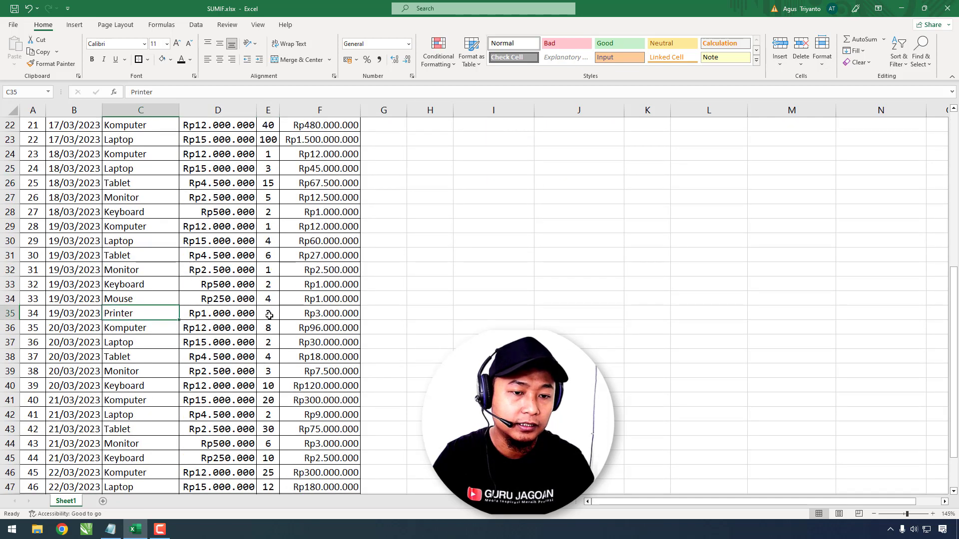
pyautogui.click(267, 313)
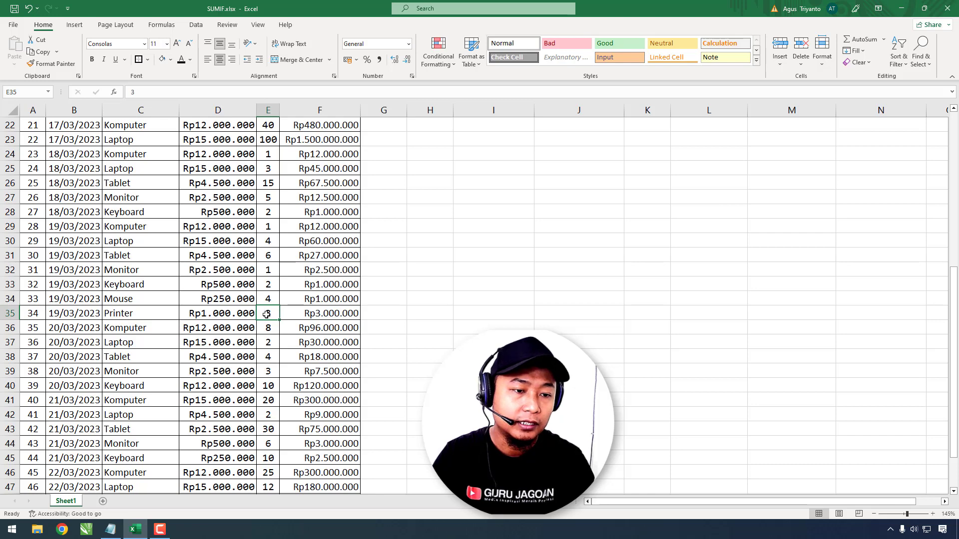
pyautogui.scroll(-5, 152, 343)
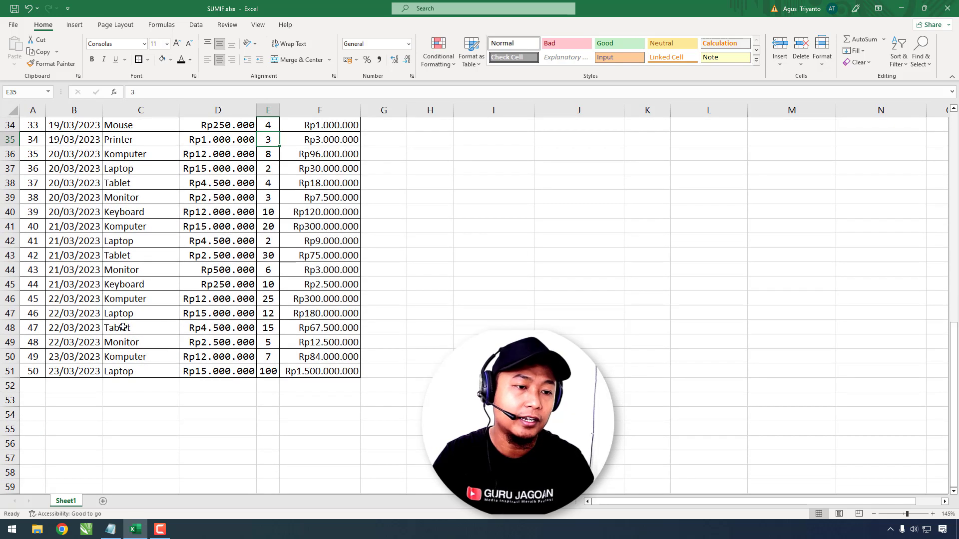
pyautogui.scroll(5, 122, 325)
pyautogui.scroll(7, 125, 289)
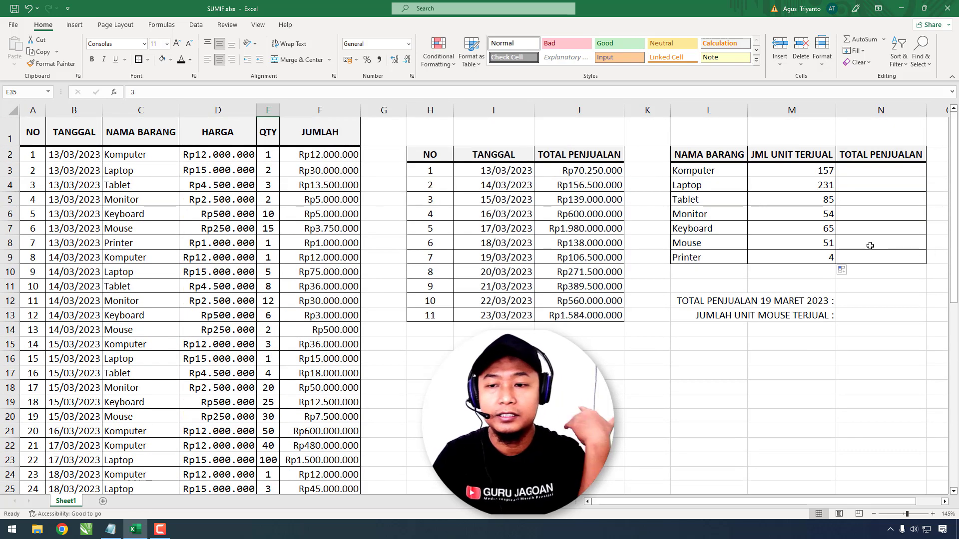
pyautogui.click(816, 256)
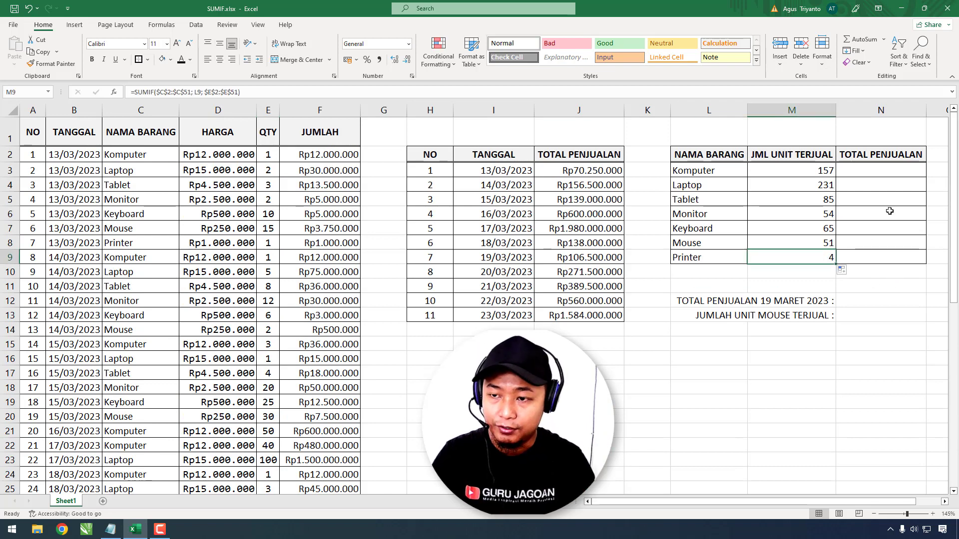
# Step: Start a SUMIF formula in N3 using the sales item names as the locked criteria range $C$2:$C$51
pyautogui.click(869, 169)
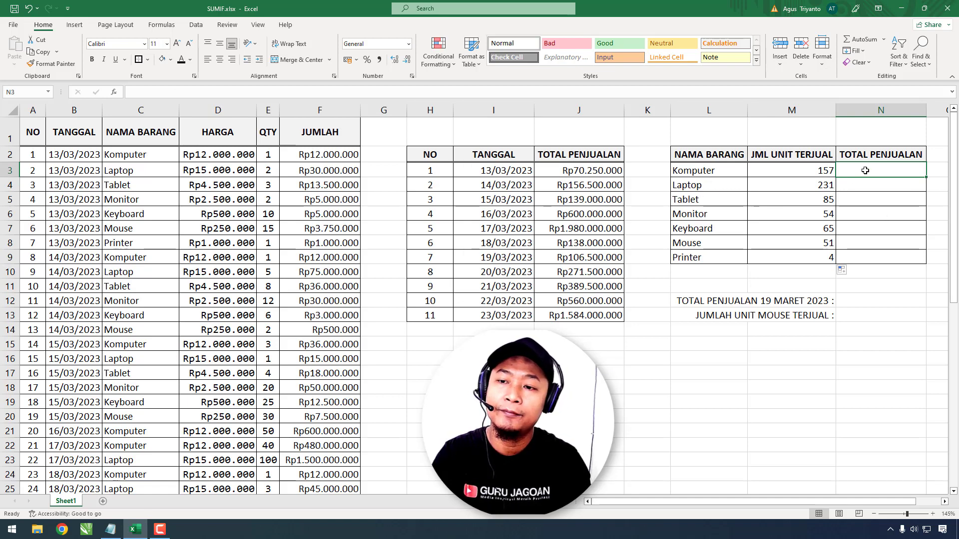
pyautogui.write('=')
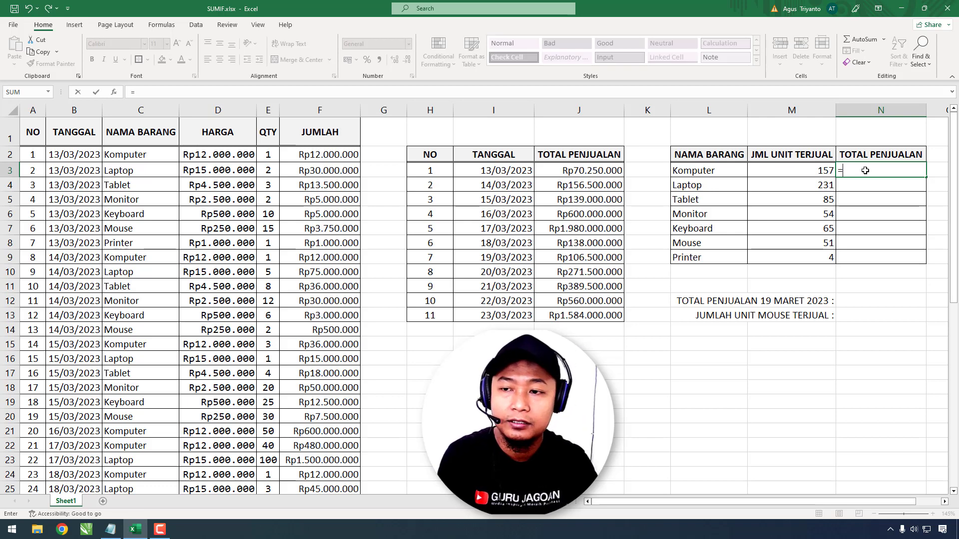
pyautogui.write('SUM')
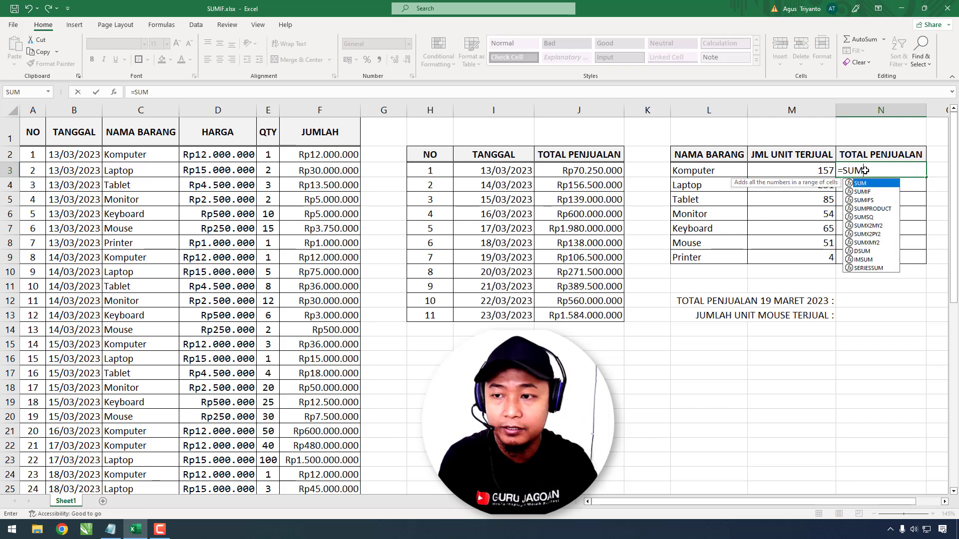
pyautogui.doubleClick(864, 192)
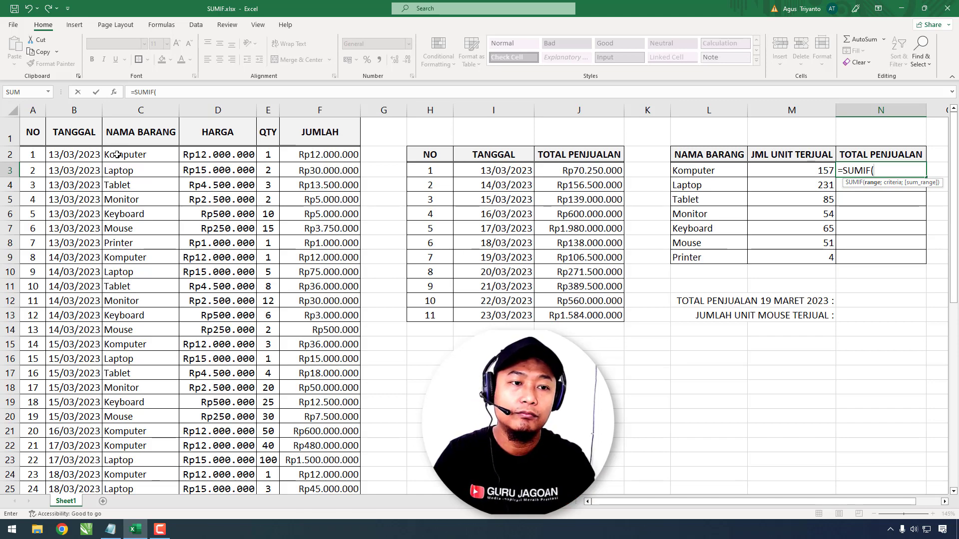
pyautogui.moveTo(116, 155); pyautogui.dragTo(133, 474)
pyautogui.scroll(9, 148, 378)
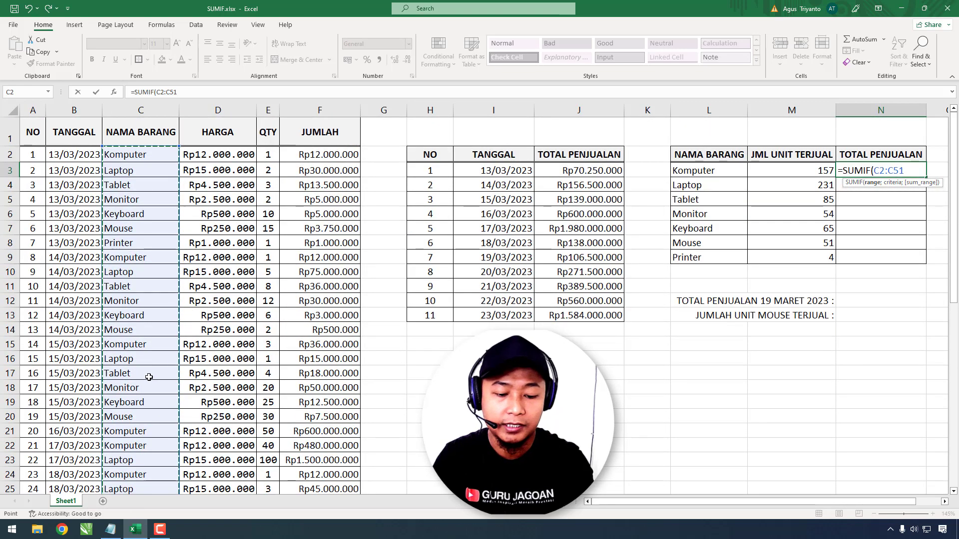
pyautogui.press('F4')
pyautogui.write(';')
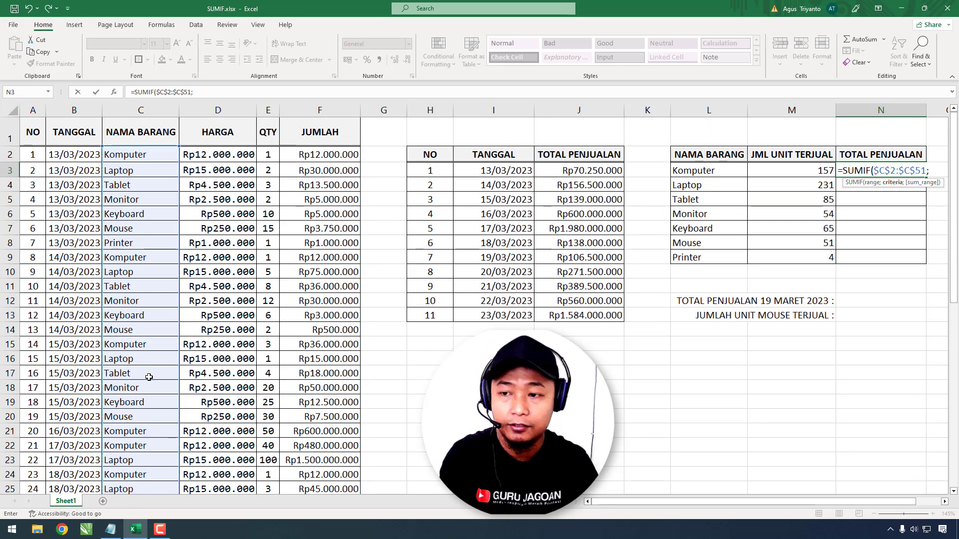
# Step: Complete N3's SUMIF with criterion L3 and the locked JUMLAH sum range $F$2:$F$51
pyautogui.click(696, 172)
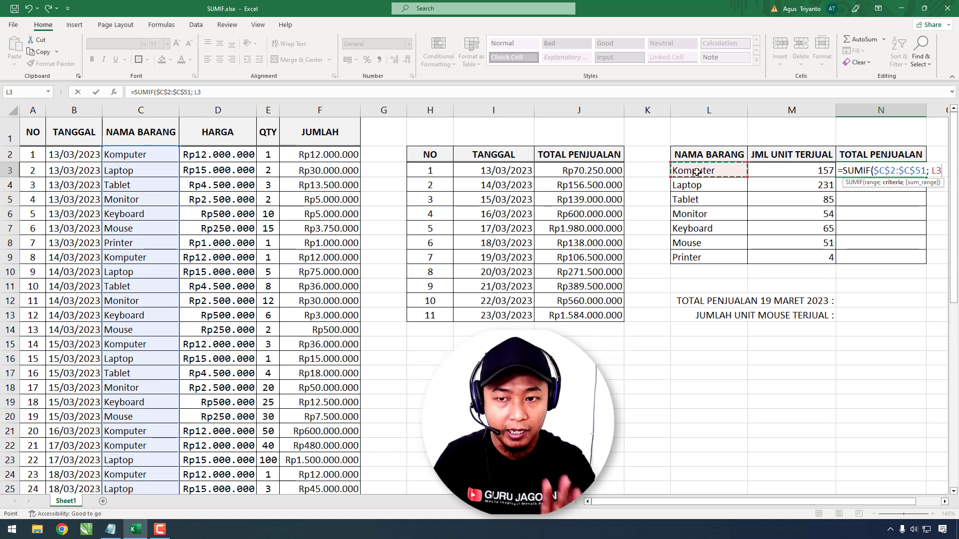
pyautogui.write(';')
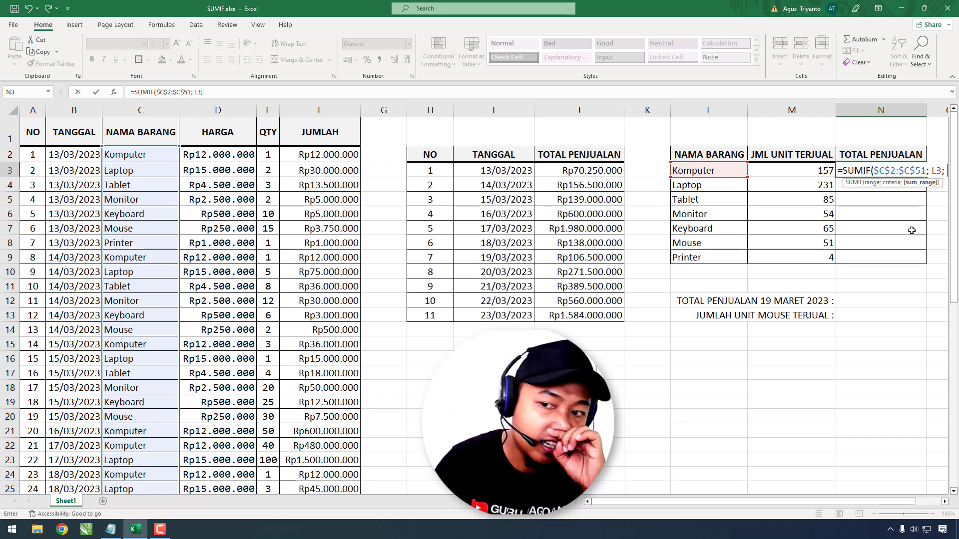
pyautogui.moveTo(308, 158); pyautogui.dragTo(310, 470)
pyautogui.scroll(9, 309, 469)
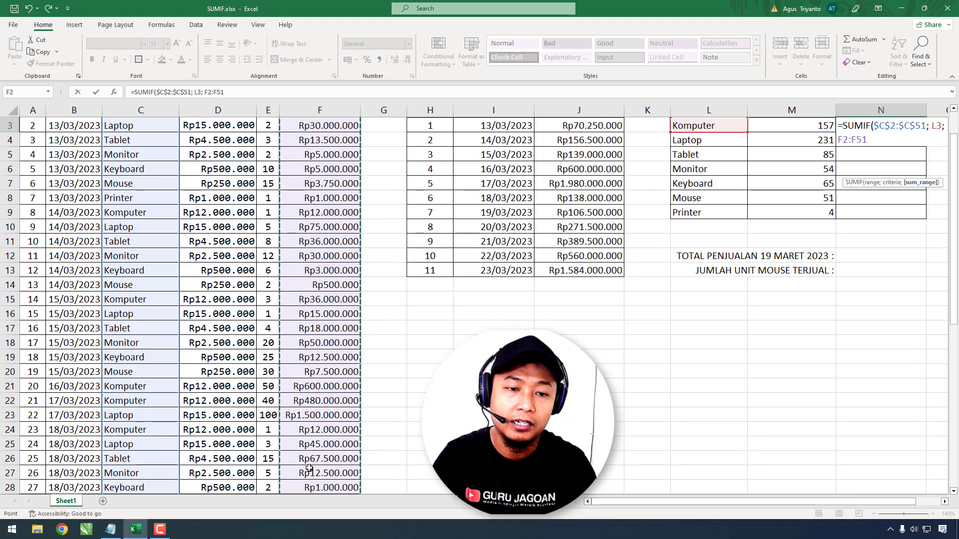
pyautogui.press('F4')
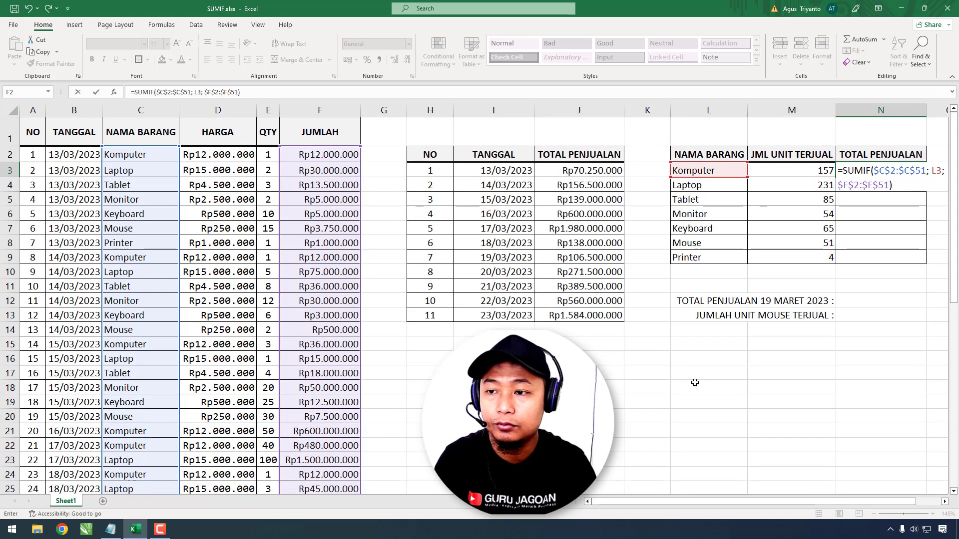
pyautogui.press('Return')
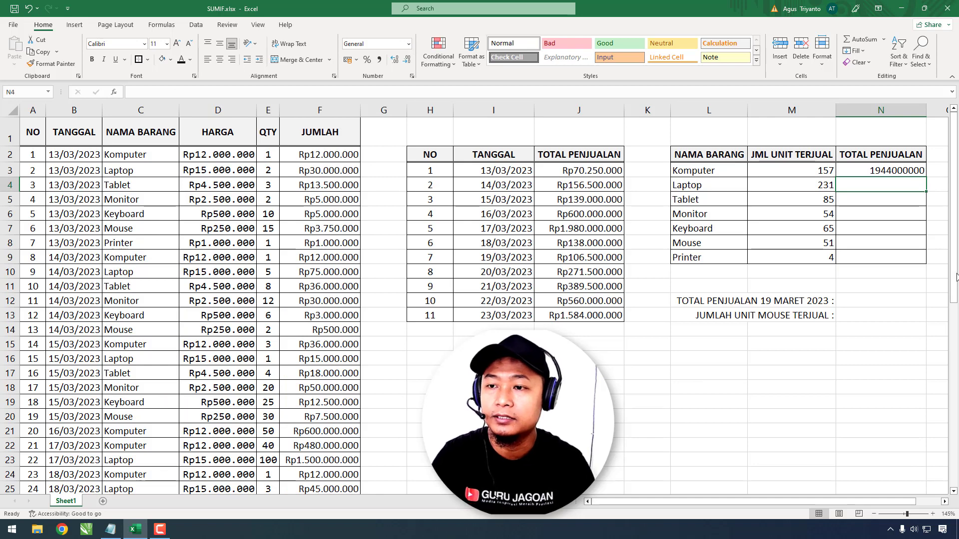
# Step: Fill the TOTAL PENJUALAN formula from N3 down to N9 and format those cells as Currency
pyautogui.click(884, 172)
pyautogui.doubleClick(927, 177)
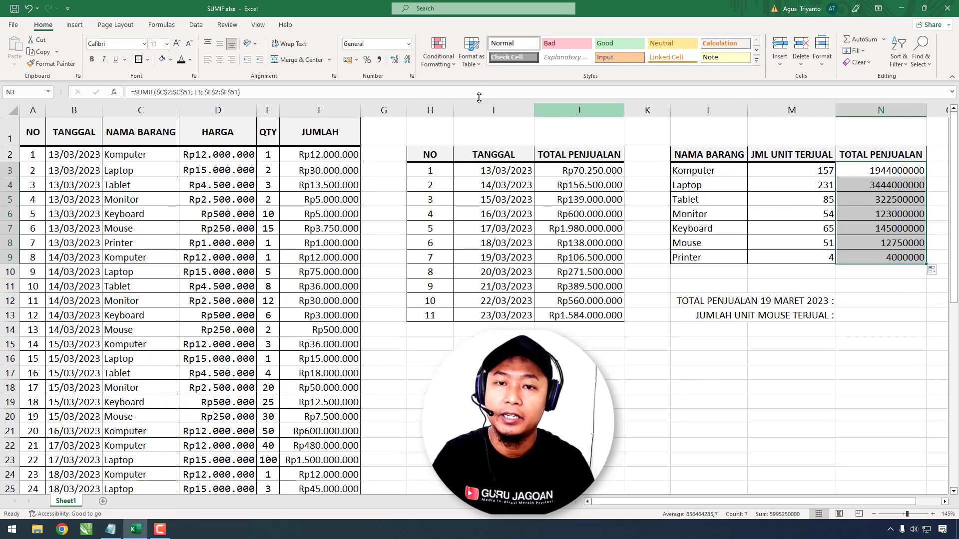
pyautogui.click(409, 44)
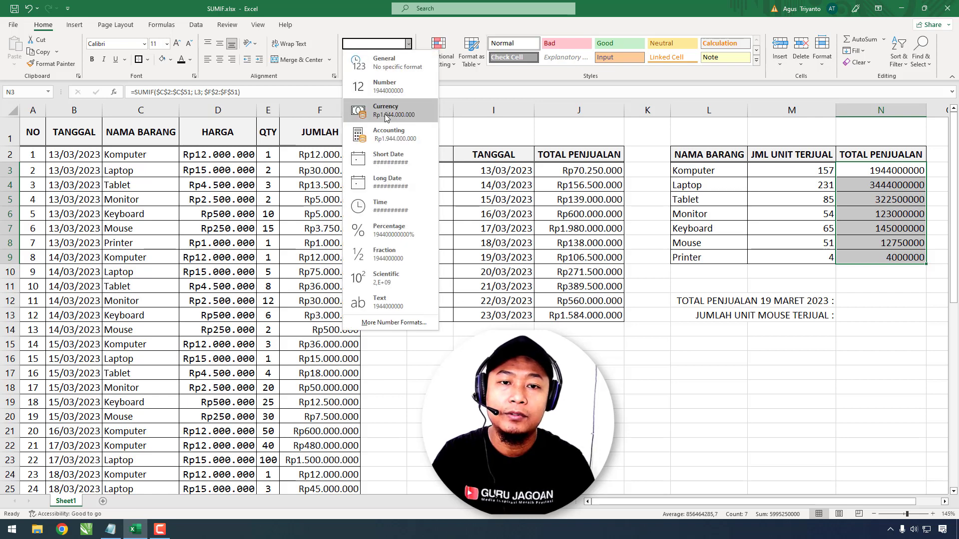
pyautogui.click(387, 110)
pyautogui.click(908, 330)
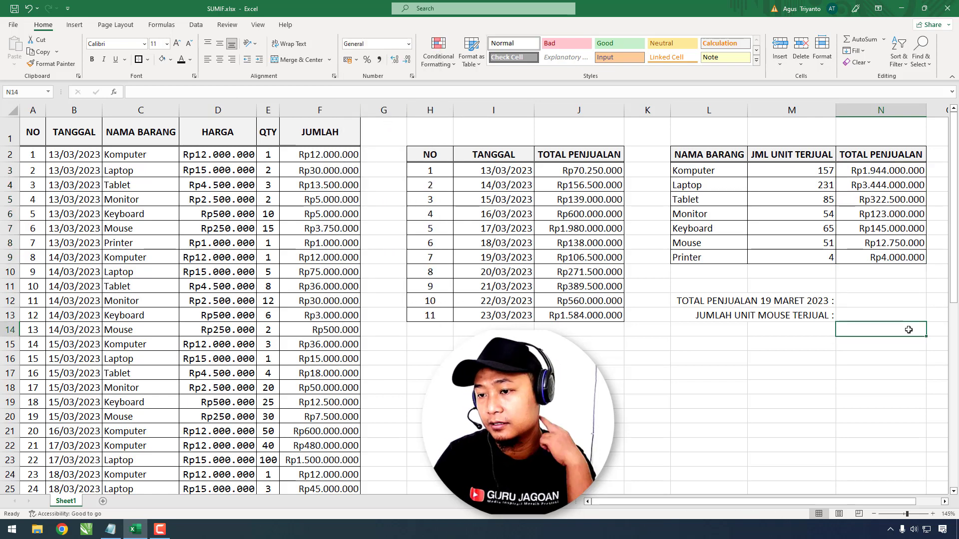
pyautogui.click(723, 171)
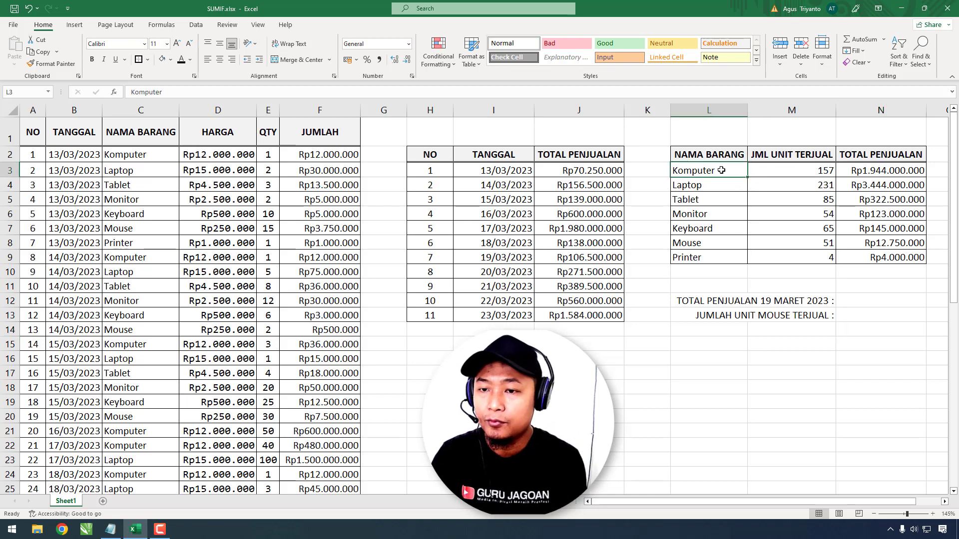
pyautogui.scroll(-6, 117, 386)
pyautogui.scroll(6, 180, 356)
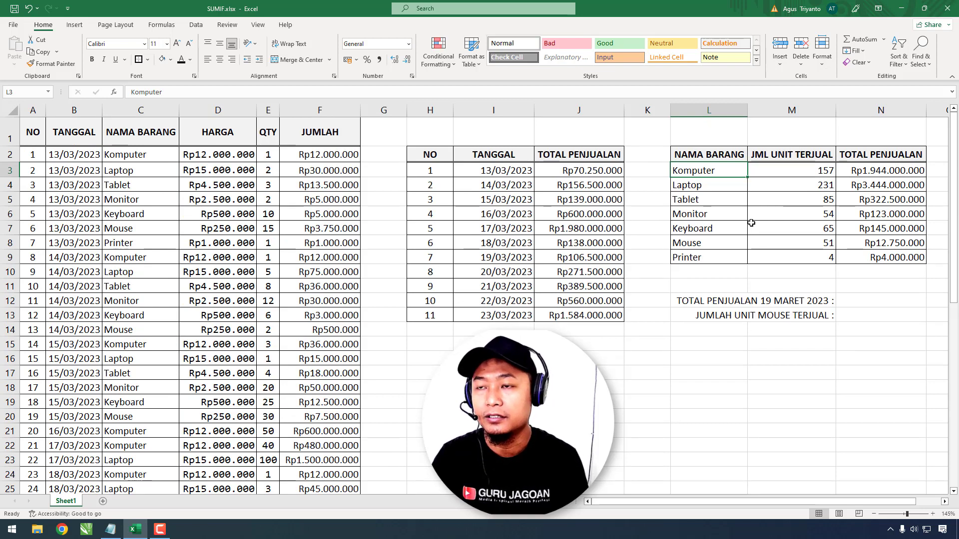
pyautogui.click(873, 172)
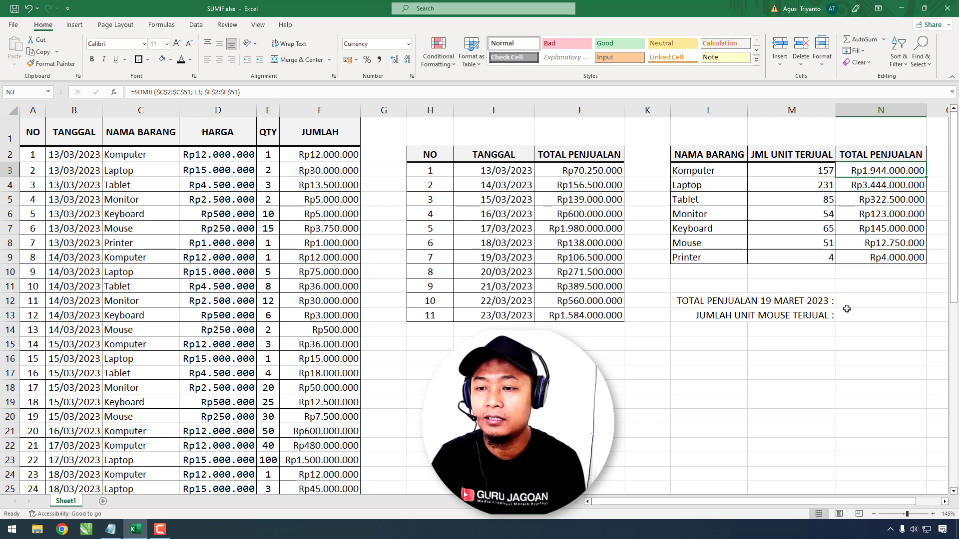
# Step: Start a SUMIF formula in N12 using the sales dates as the locked criteria range $B$2:$B$51
pyautogui.click(867, 298)
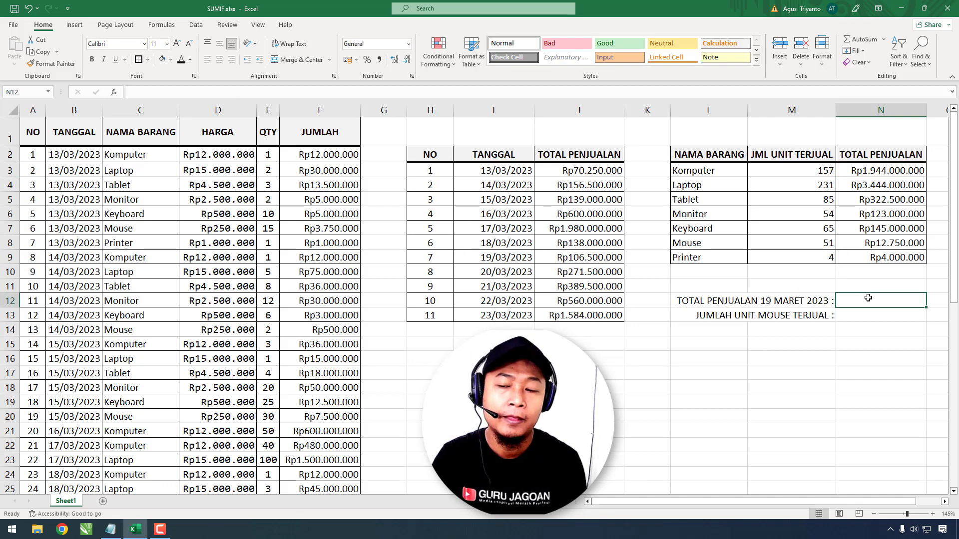
pyautogui.write('=SUMIF(')
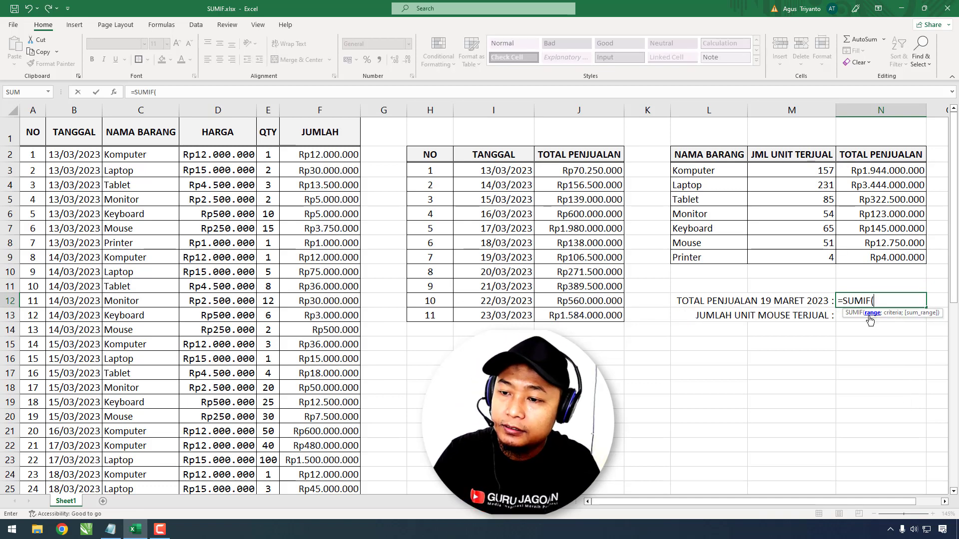
pyautogui.doubleClick(868, 316)
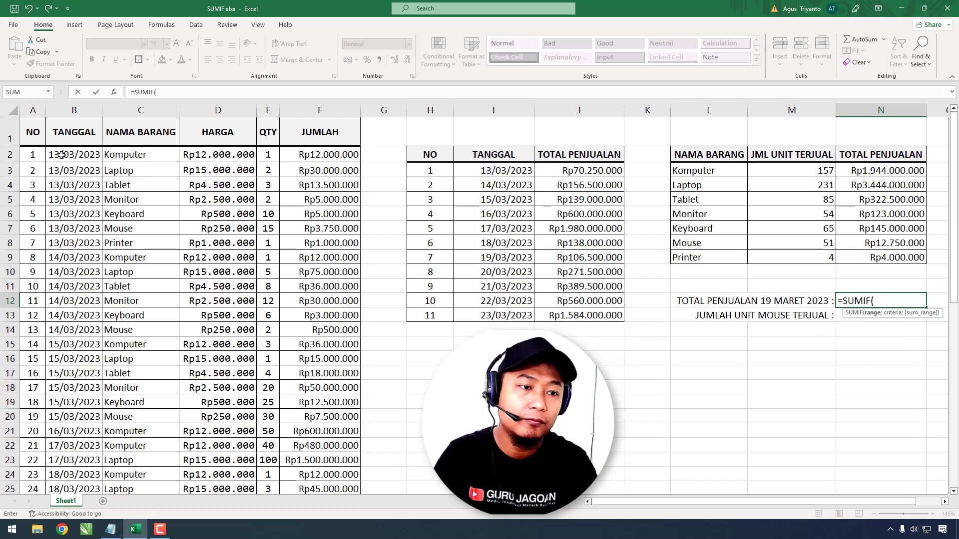
pyautogui.moveTo(61, 155); pyautogui.dragTo(74, 464)
pyautogui.scroll(5, 78, 419)
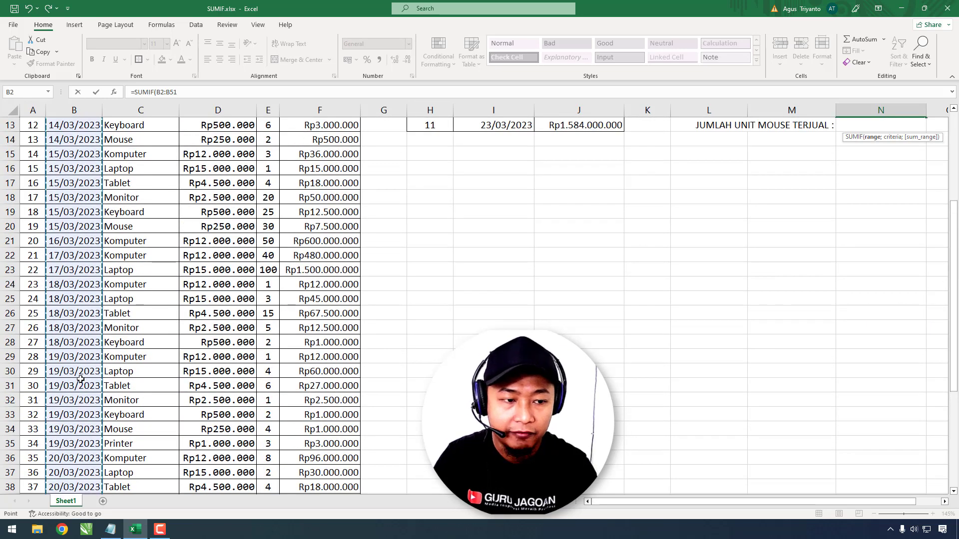
pyautogui.scroll(4, 81, 379)
pyautogui.press('F4')
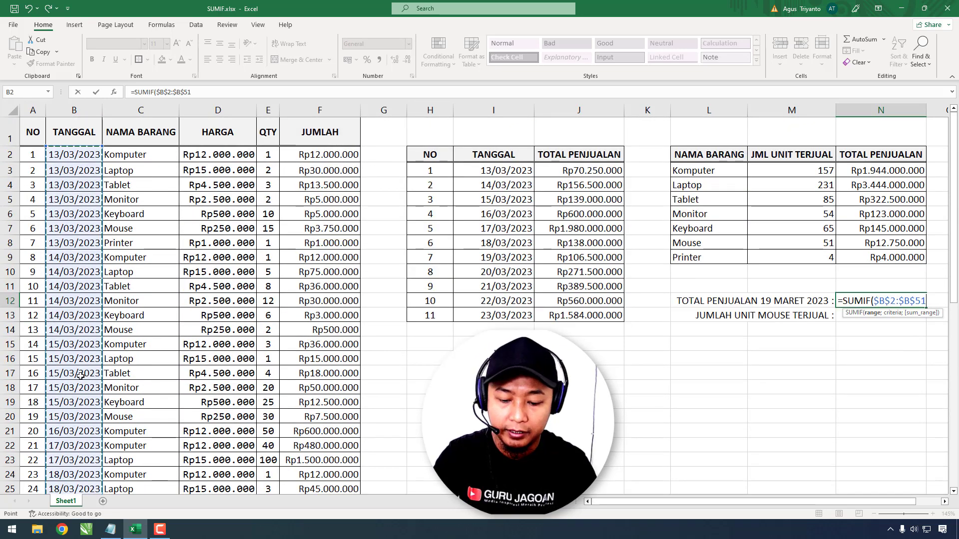
# Step: Add the quoted date "19/03/2023" as the criterion in N12's SUMIF formula, ready for the sum range
pyautogui.write(';')
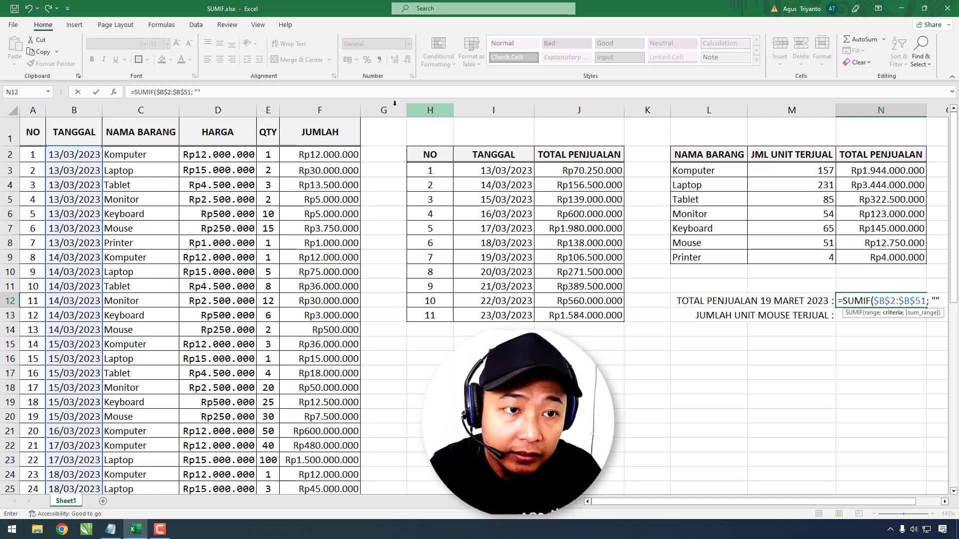
pyautogui.click(202, 91)
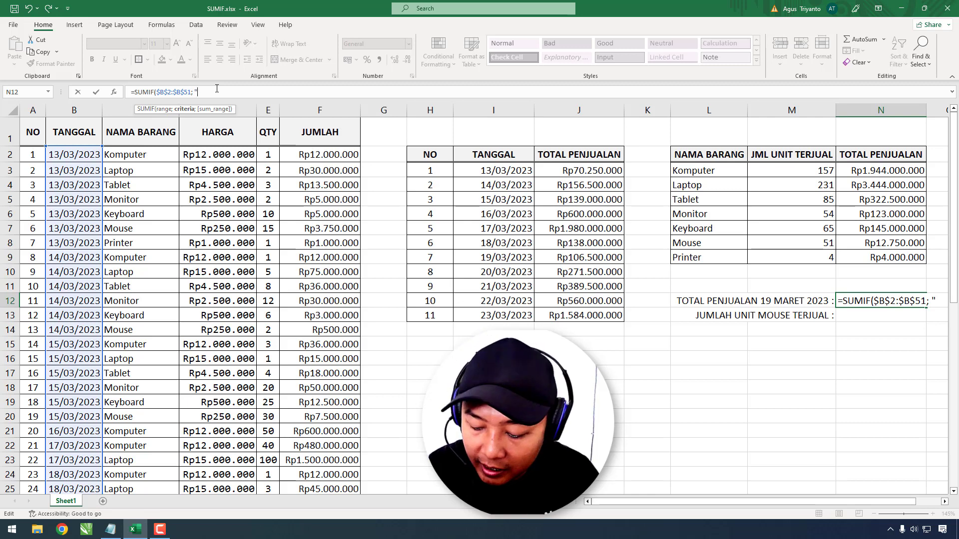
pyautogui.write('19')
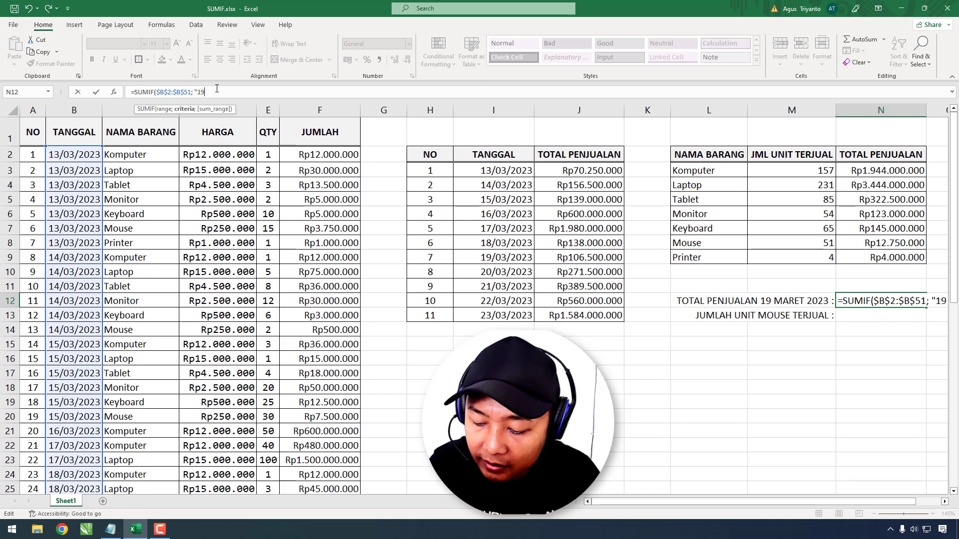
pyautogui.write('/03')
pyautogui.write('/2023')
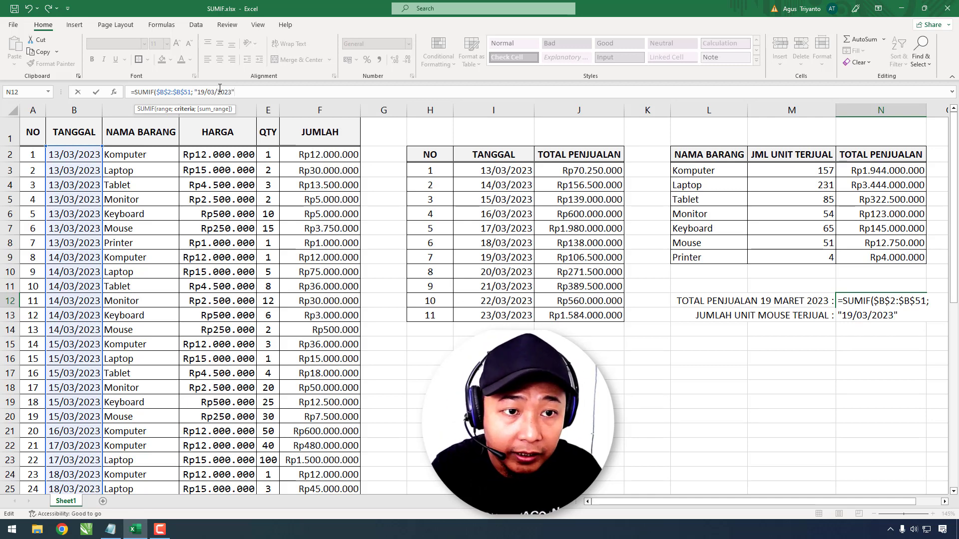
pyautogui.write(';')
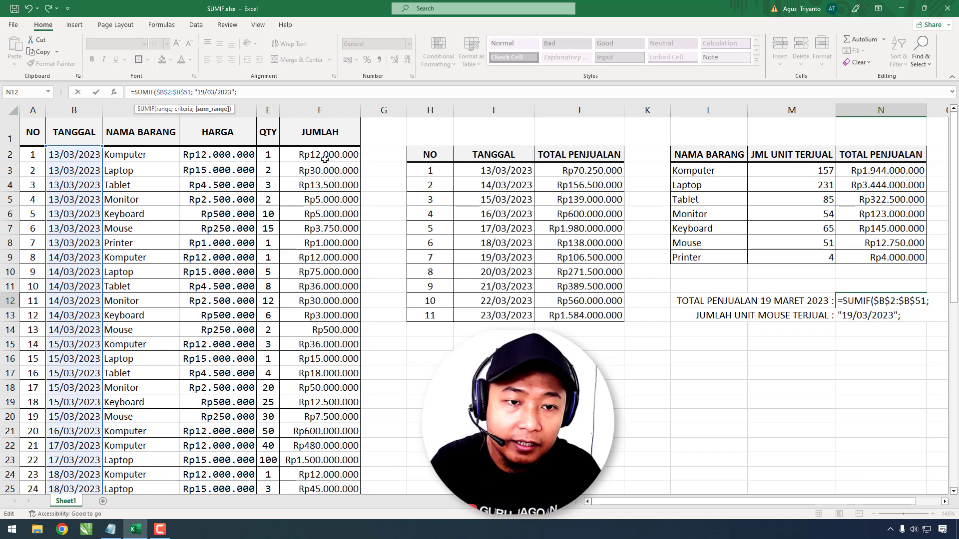
# Step: Complete N12's SUMIF formula with the locked JUMLAH sum range $F$2:$F$51
pyautogui.moveTo(320, 156); pyautogui.dragTo(317, 393)
pyautogui.scroll(11, 317, 391)
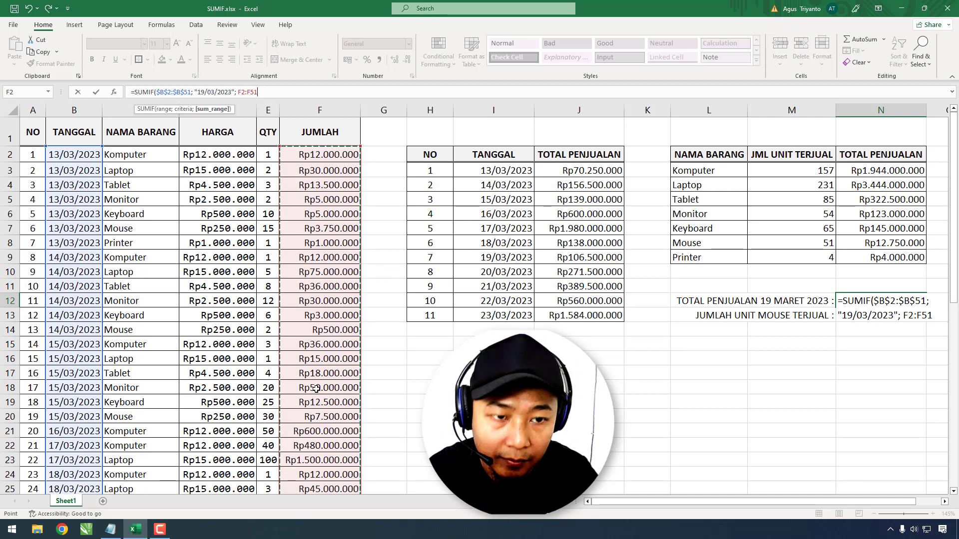
pyautogui.press('F4')
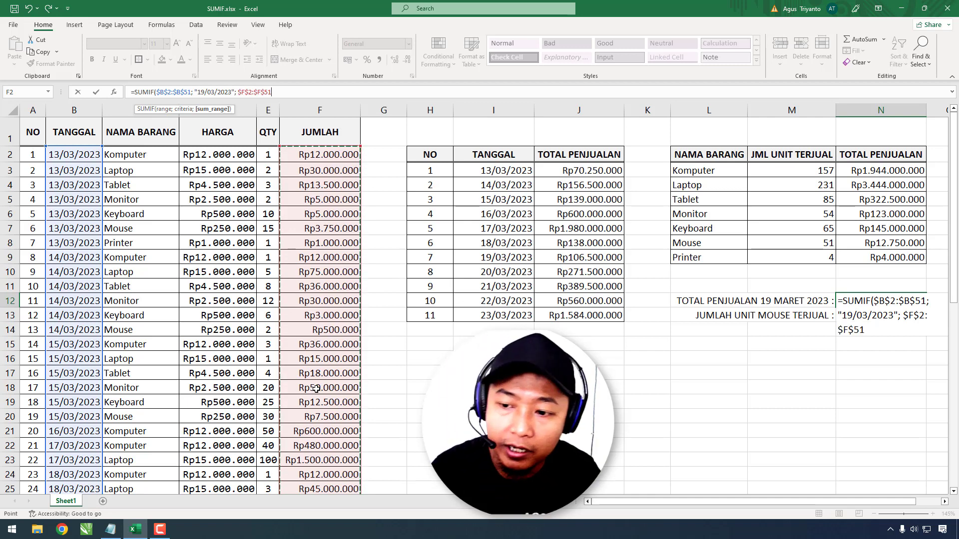
pyautogui.write(')')
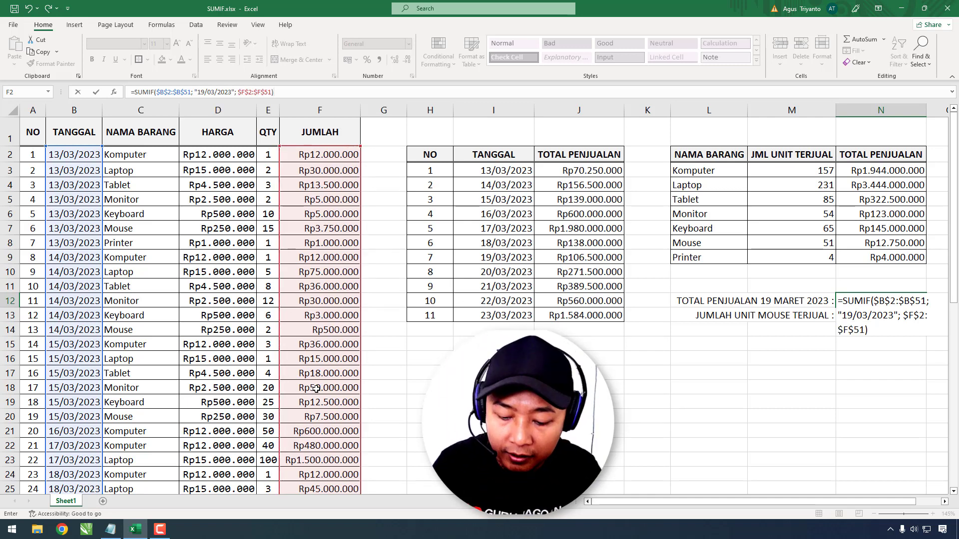
pyautogui.press('Return')
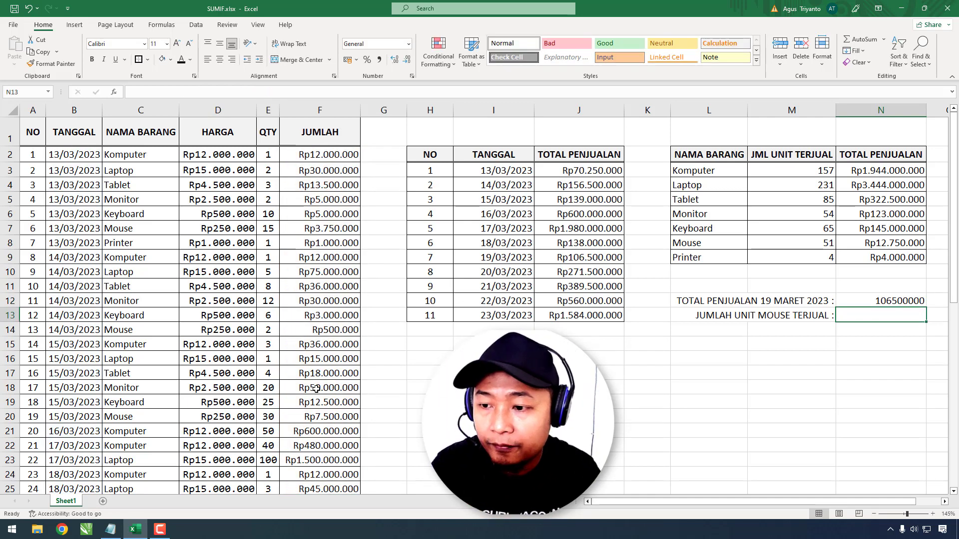
# Step: Format the 19 March sales total in N12 as Currency
pyautogui.click(871, 299)
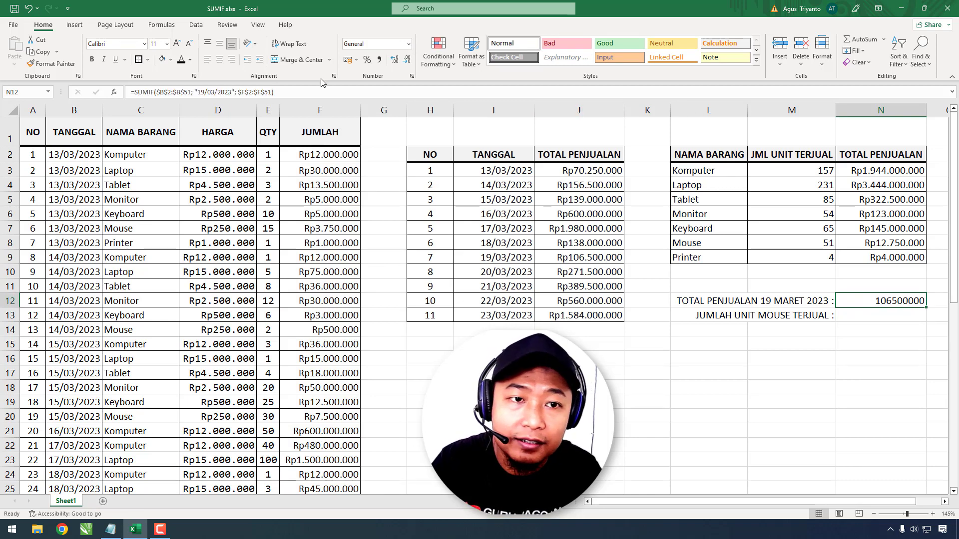
pyautogui.click(407, 44)
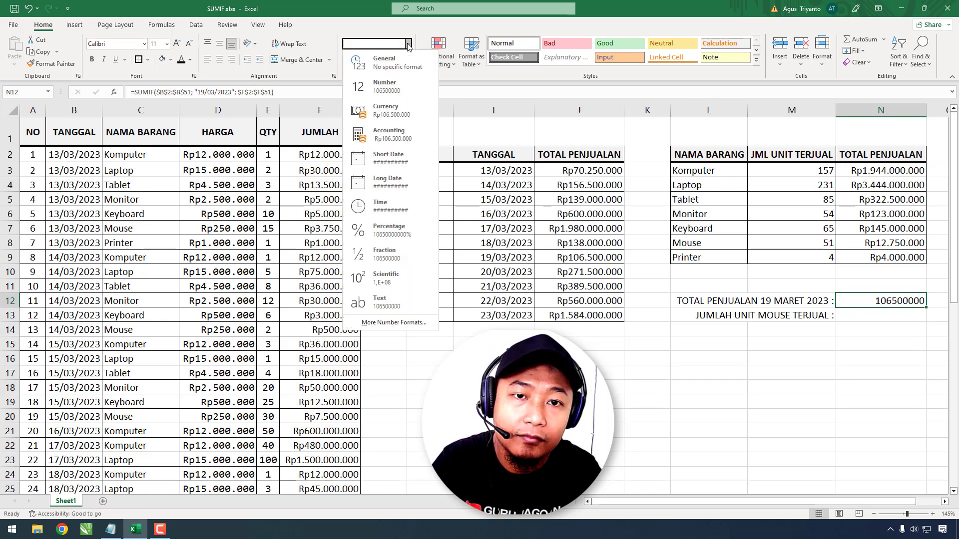
pyautogui.click(384, 105)
pyautogui.click(885, 367)
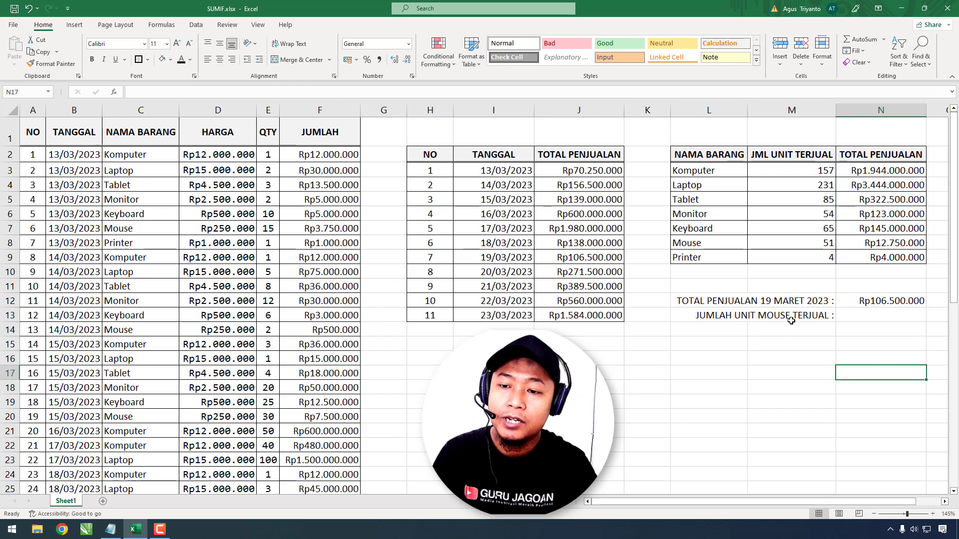
pyautogui.click(718, 243)
pyautogui.click(804, 245)
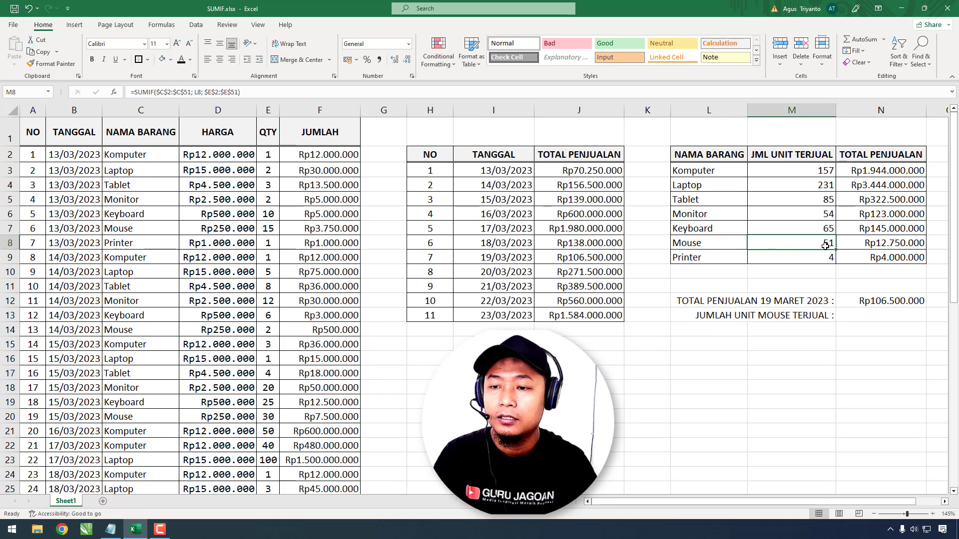
pyautogui.click(767, 317)
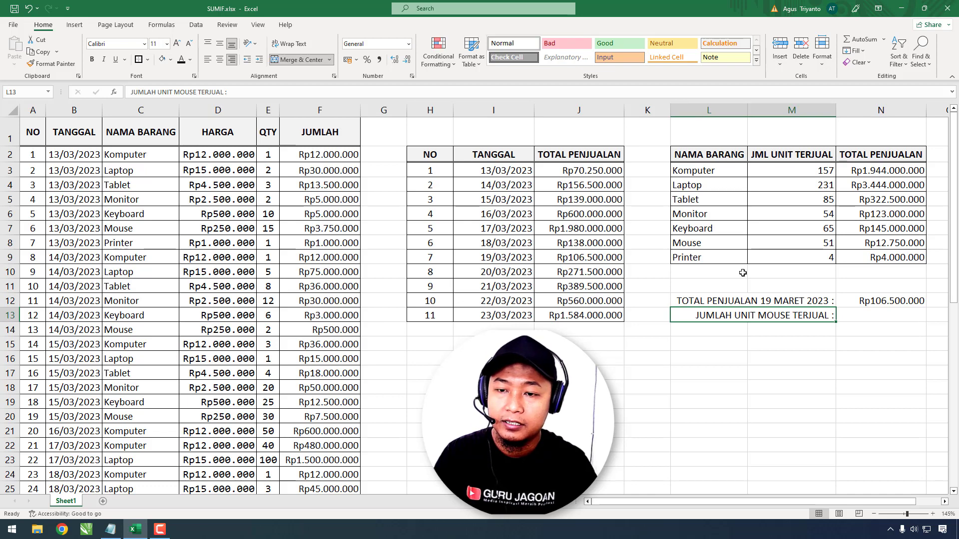
pyautogui.click(779, 299)
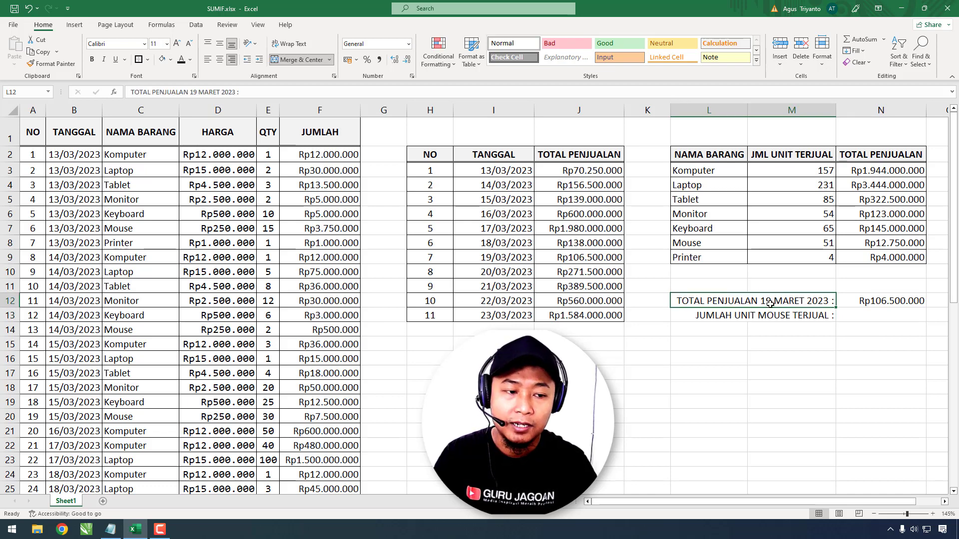
# Step: Start a SUMIF formula in N13 with the item names as the locked criteria range $C$2:$C$51
pyautogui.click(887, 316)
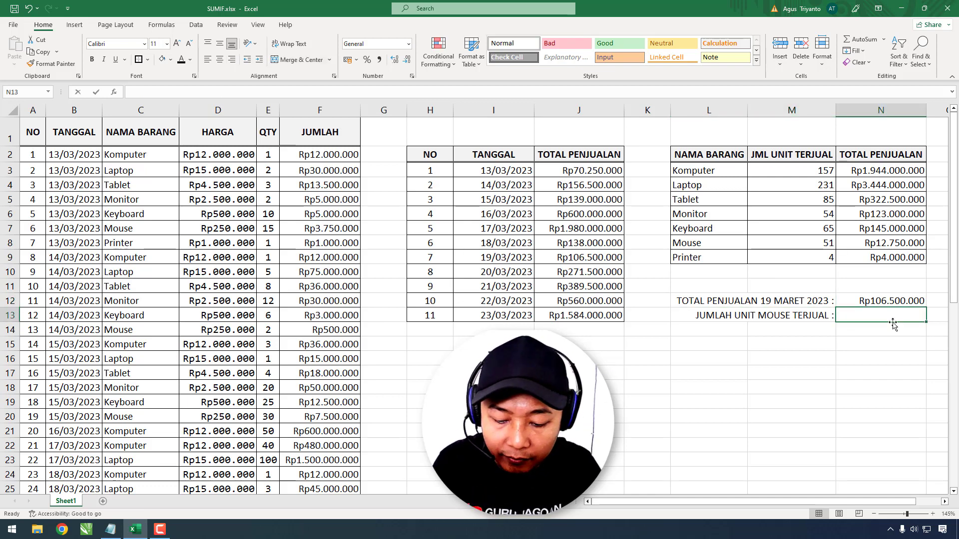
pyautogui.write('=SUMIF')
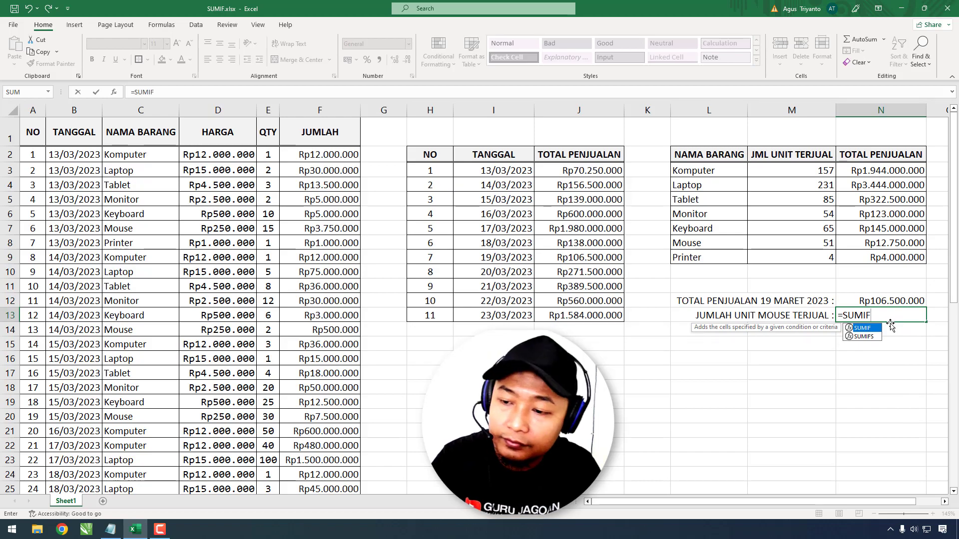
pyautogui.write('(')
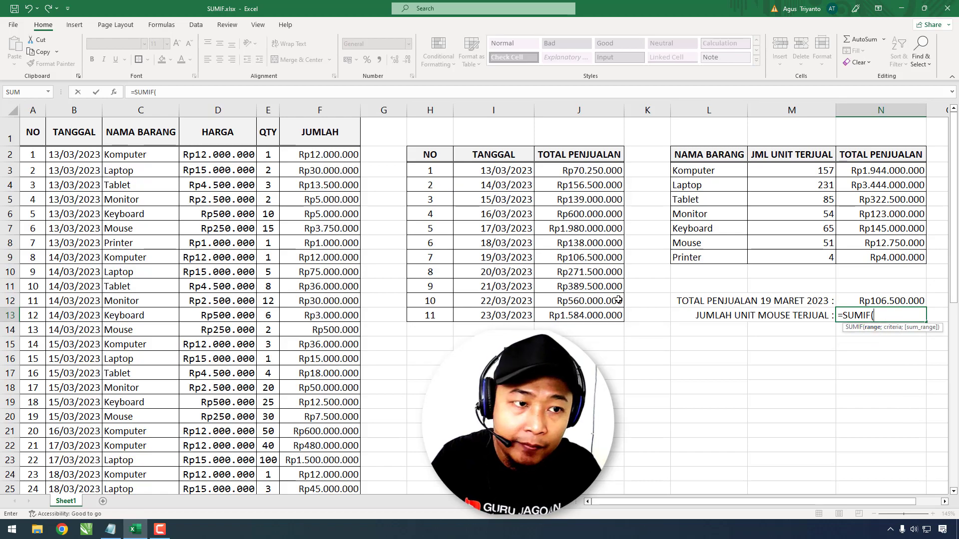
pyautogui.moveTo(125, 155); pyautogui.dragTo(130, 534)
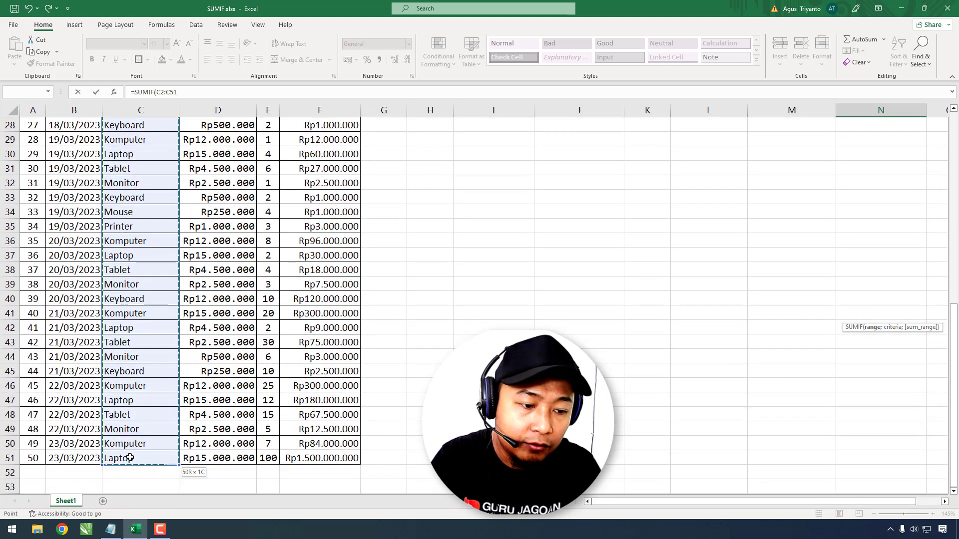
pyautogui.scroll(9, 130, 456)
pyautogui.press('F4')
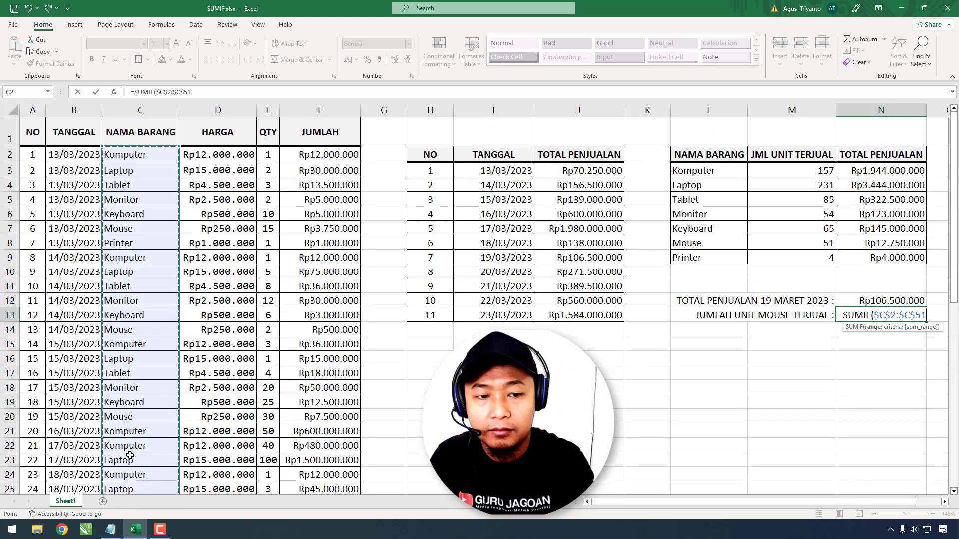
pyautogui.write(';')
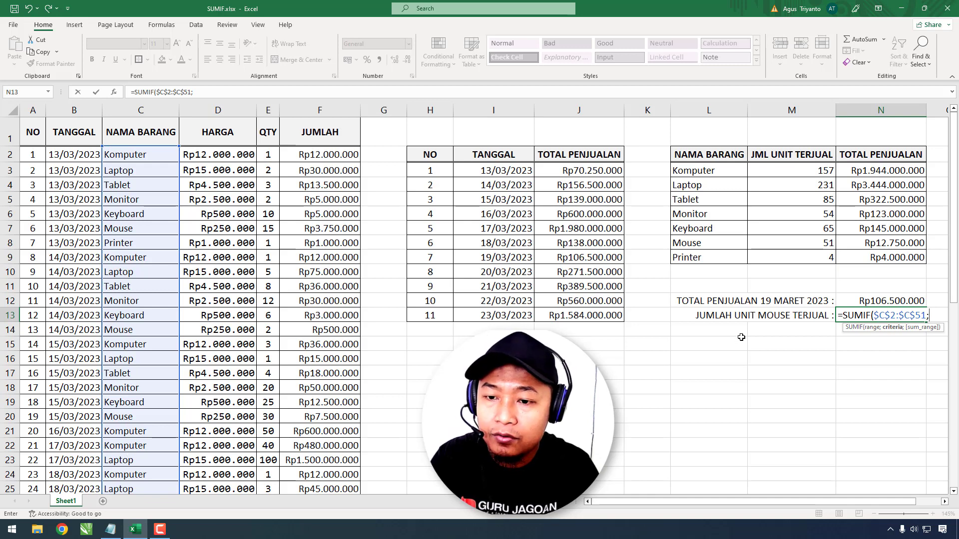
# Step: Complete N13's SUMIF with the locked Mouse cell $L$8 as criterion and the QTY cells E2:E51 as sum range
pyautogui.click(689, 244)
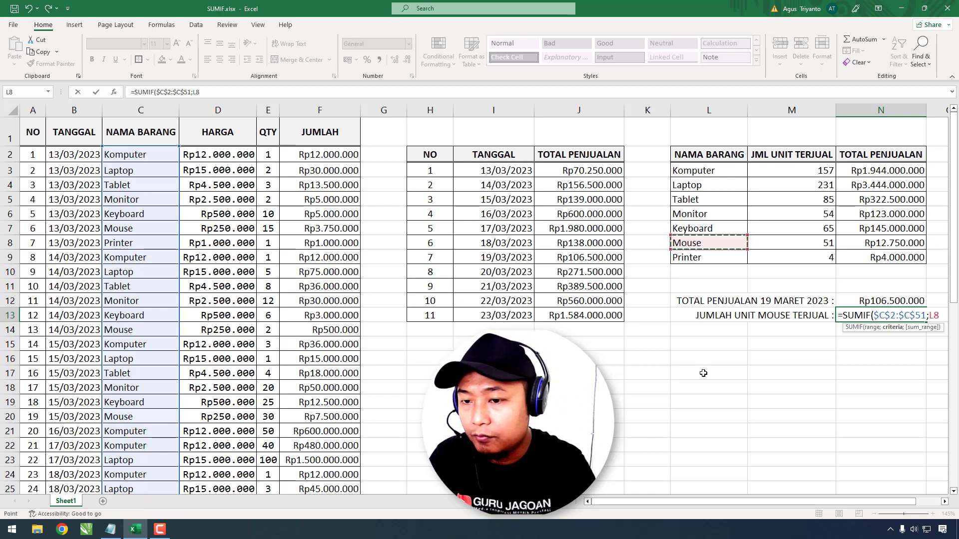
pyautogui.press('F4')
pyautogui.write(';')
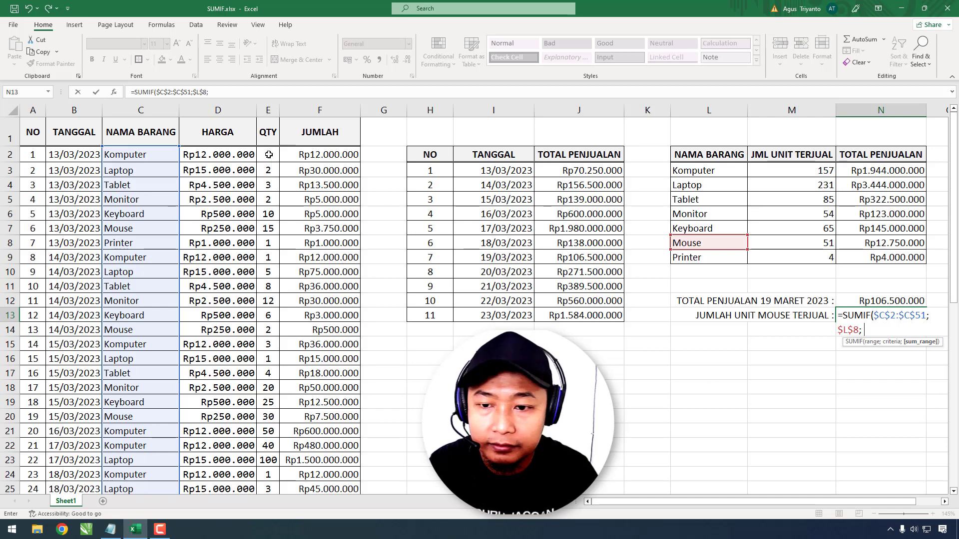
pyautogui.moveTo(269, 155); pyautogui.dragTo(267, 443)
pyautogui.scroll(9, 268, 442)
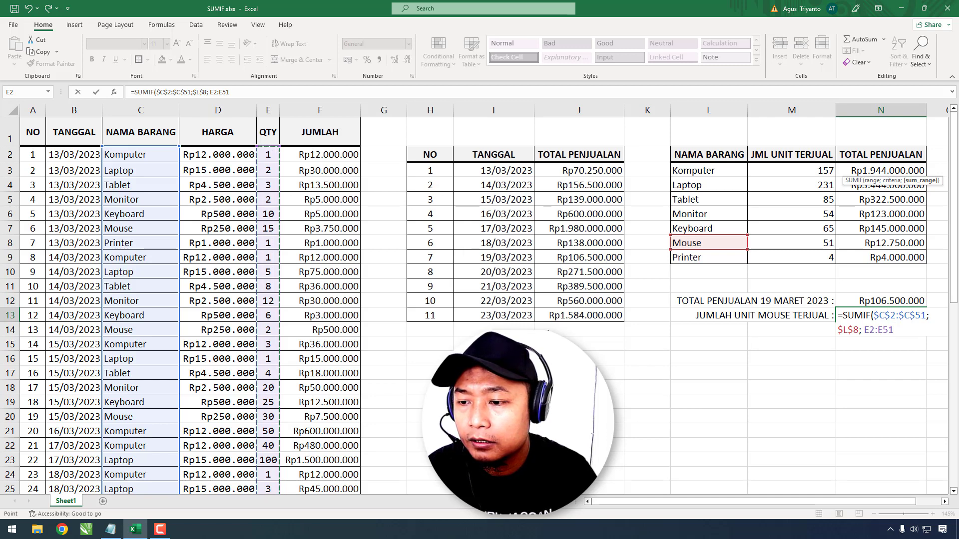
pyautogui.write(')')
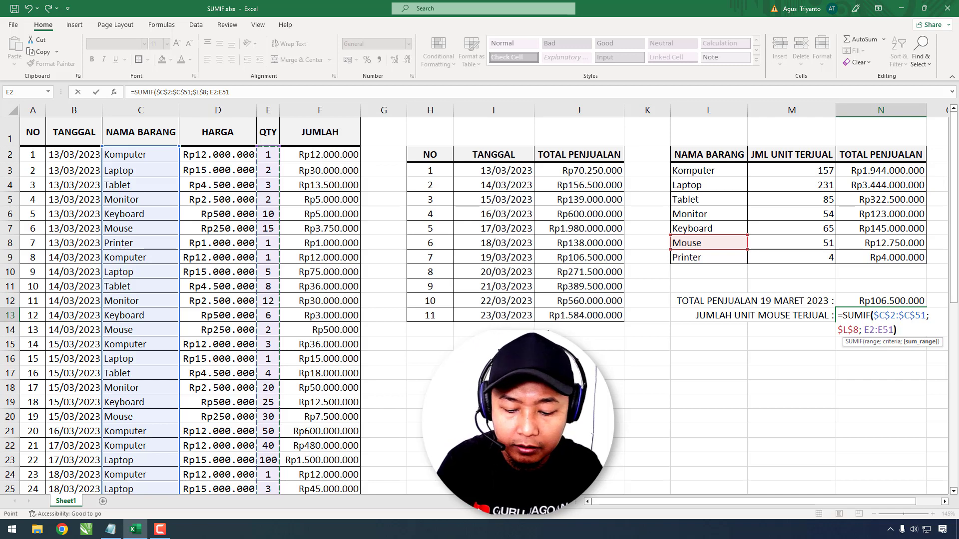
pyautogui.press('Return')
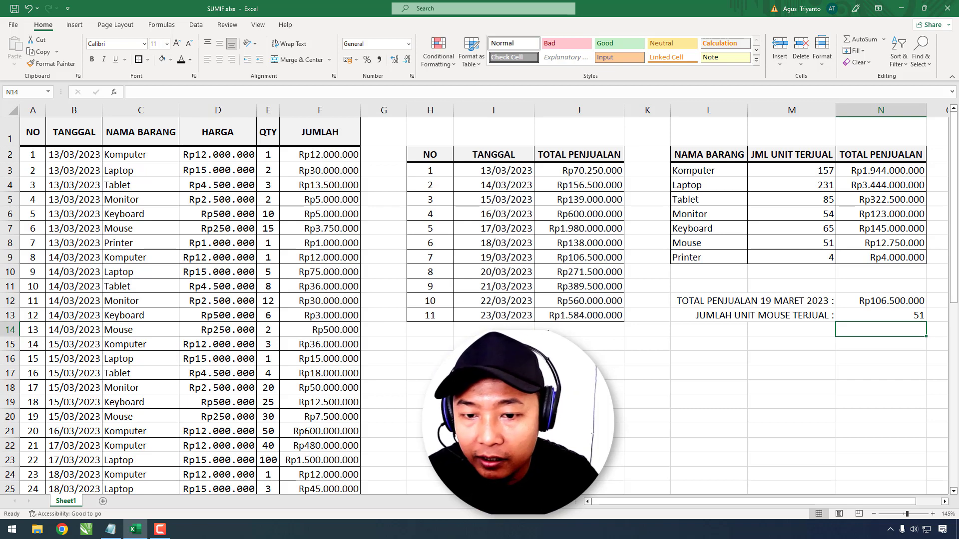
# Step: Start replacing N13's formula with a new SUMIF whose first argument is the QTY range E2:E51
pyautogui.click(900, 317)
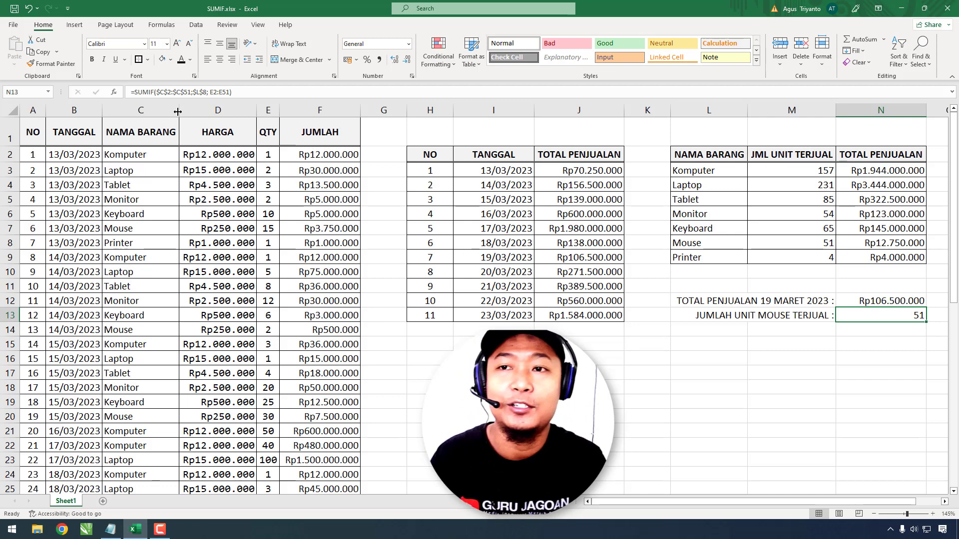
pyautogui.write('=sumif')
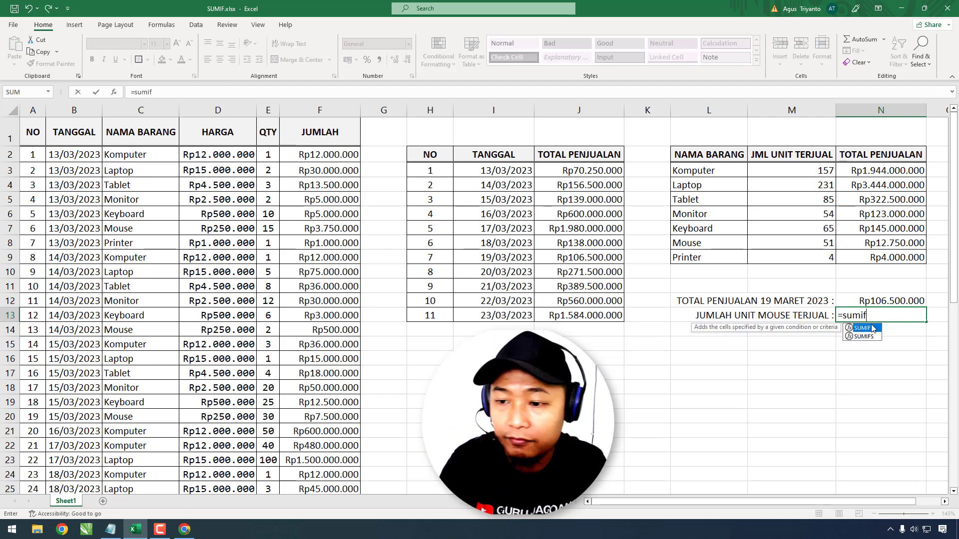
pyautogui.doubleClick(863, 328)
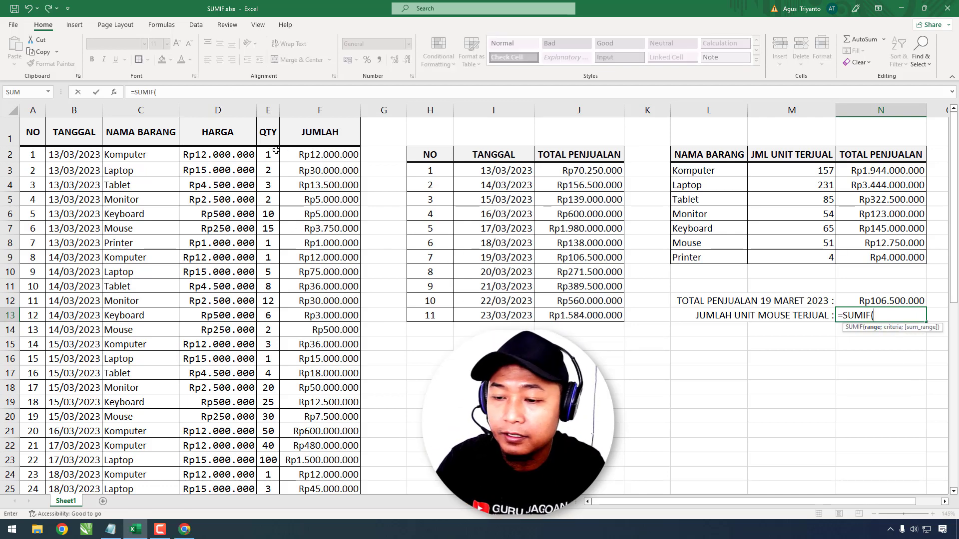
pyautogui.moveTo(269, 154); pyautogui.dragTo(265, 476)
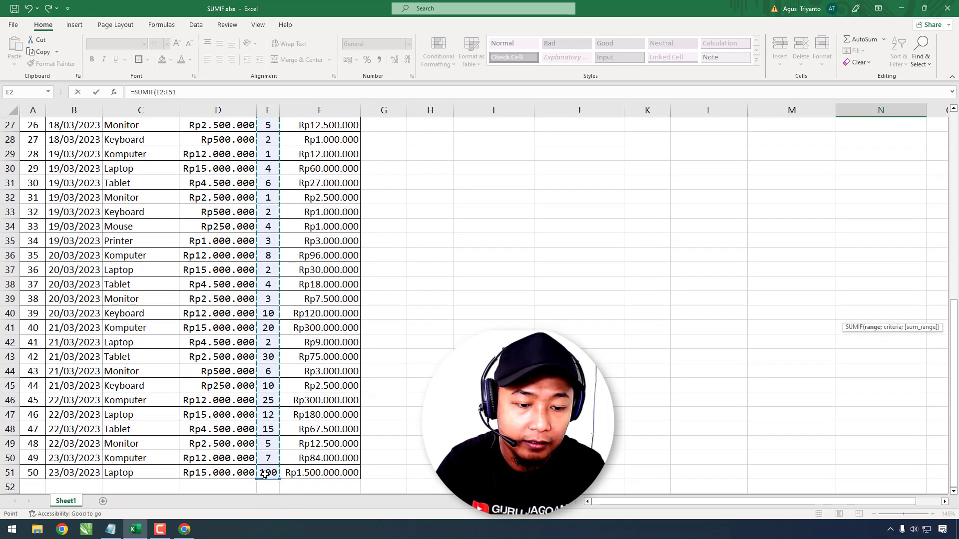
pyautogui.scroll(8, 265, 473)
pyautogui.scroll(1, 266, 473)
pyautogui.write(';')
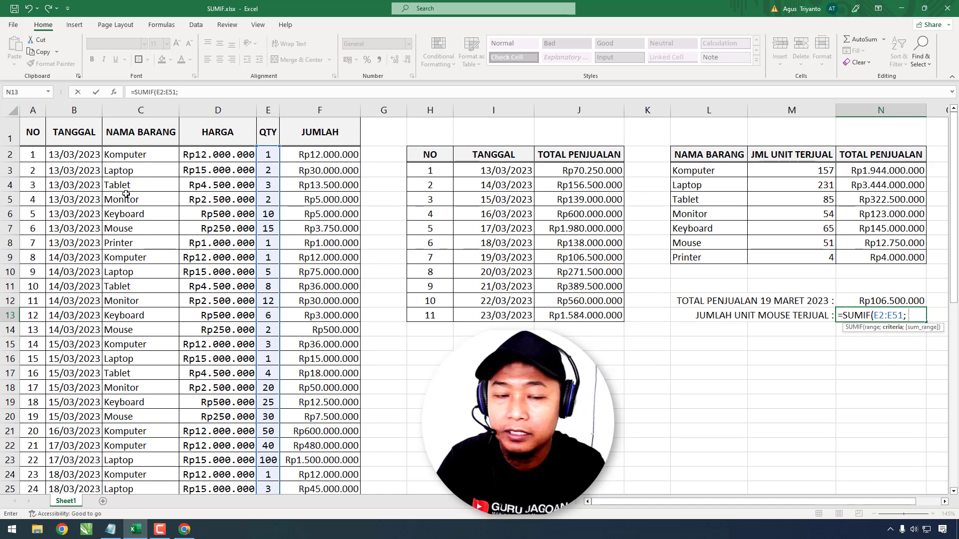
# Step: Add the item name range C2:C51 as the second argument of N13's new formula
pyautogui.moveTo(137, 155); pyautogui.dragTo(140, 532)
pyautogui.scroll(9, 143, 443)
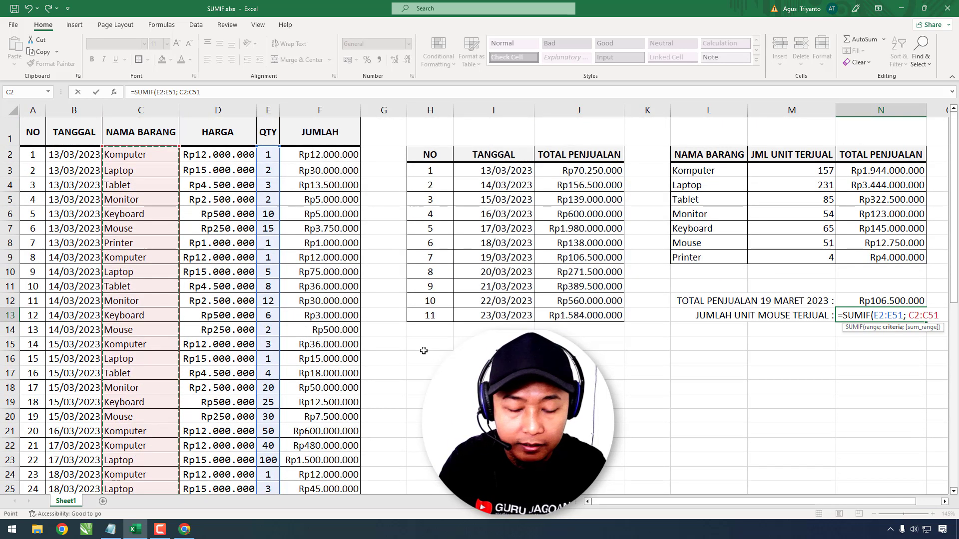
pyautogui.write(';')
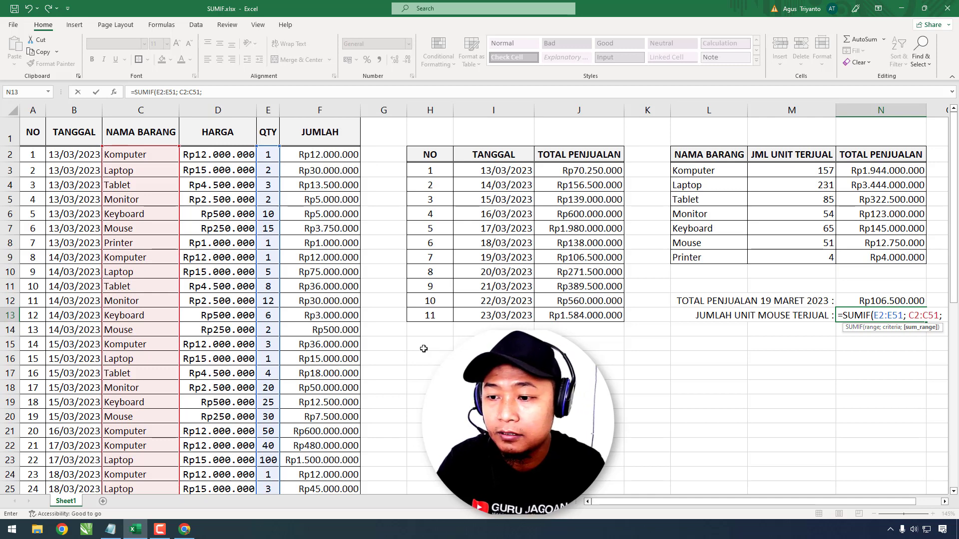
pyautogui.press('BackSpace')
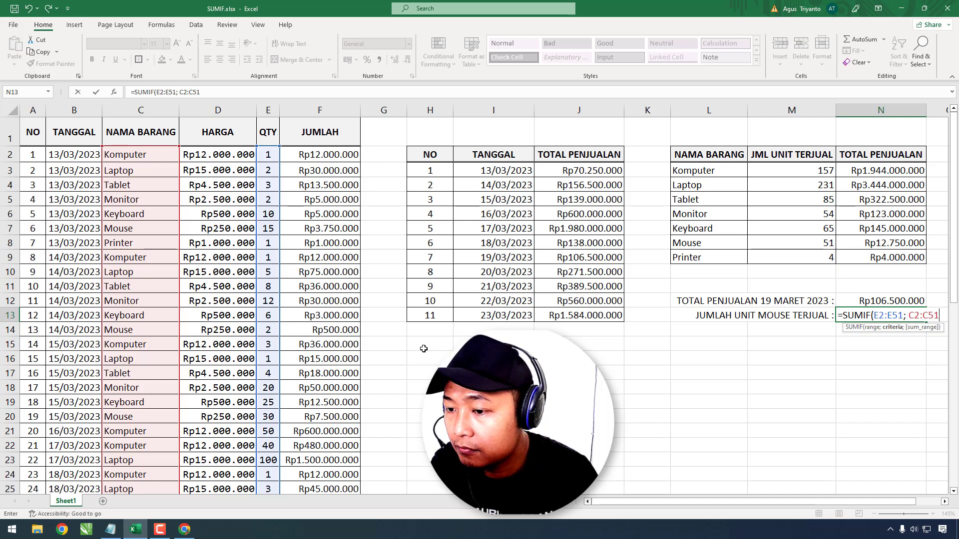
# Step: Change the function name in N13's unfinished formula from SUMIF to SUMIFS
pyautogui.click(874, 315)
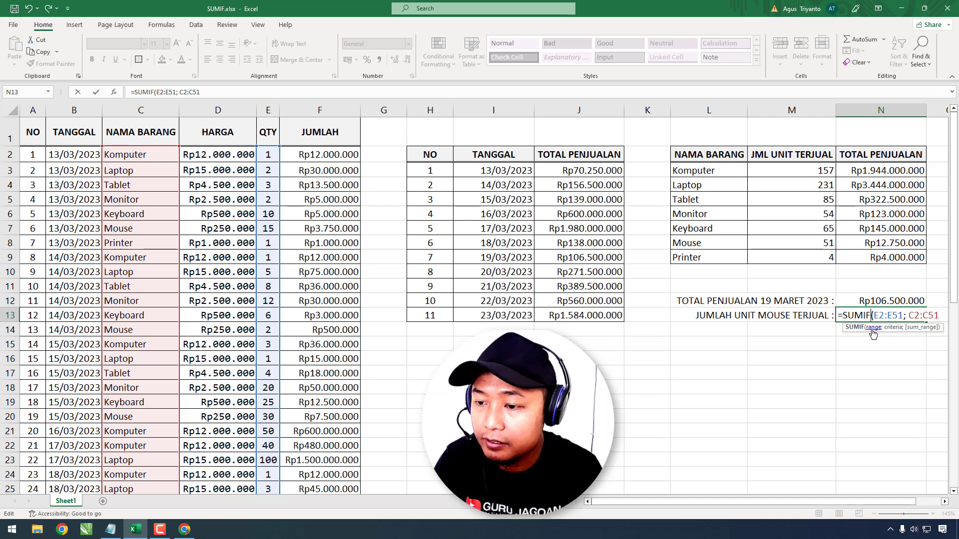
pyautogui.write('s')
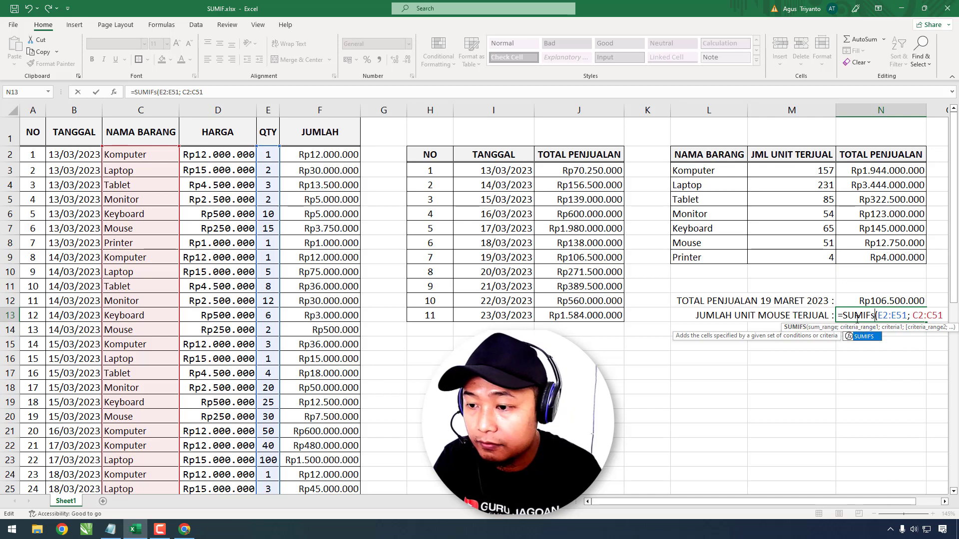
pyautogui.press('BackSpace')
pyautogui.write('S')
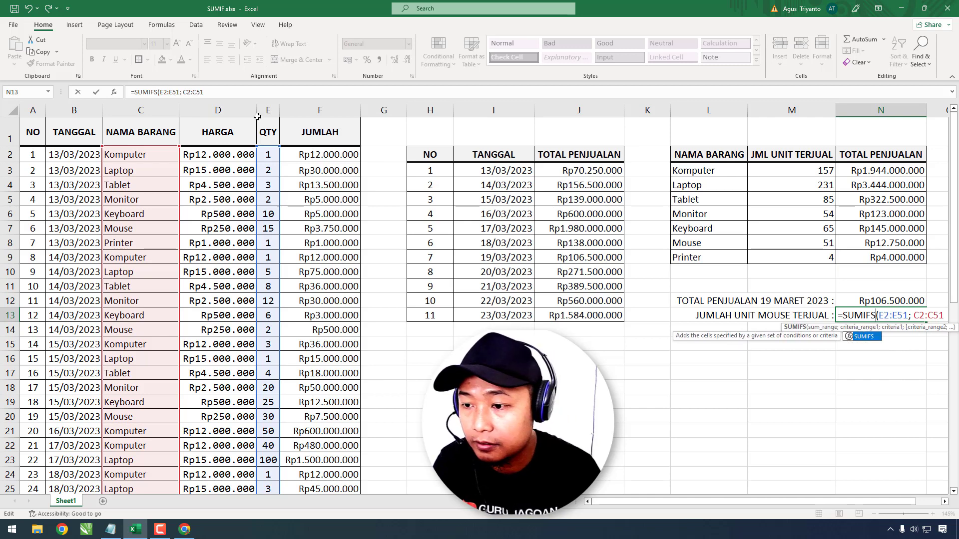
# Step: Add the Mouse cell L8 as the first criterion of N13's SUMIFS formula
pyautogui.click(225, 91)
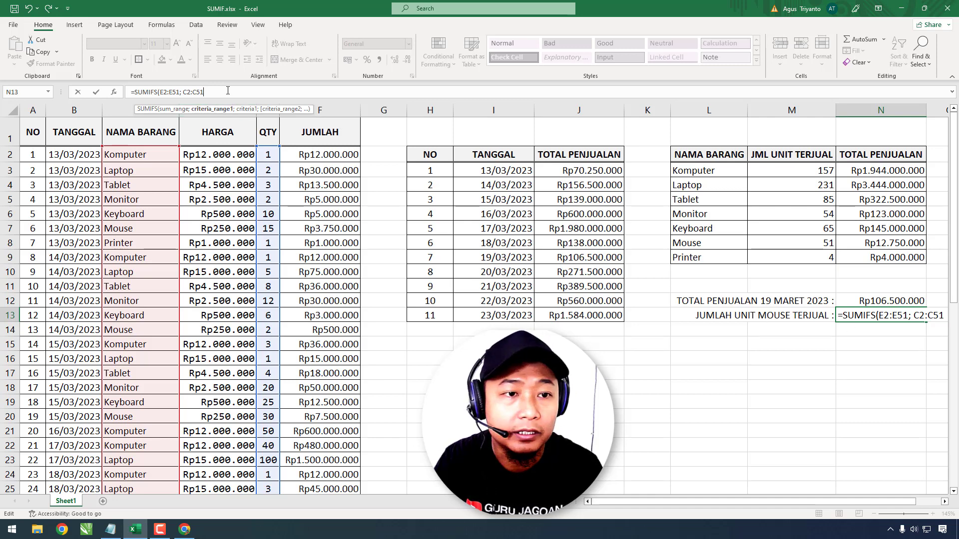
pyautogui.write(';')
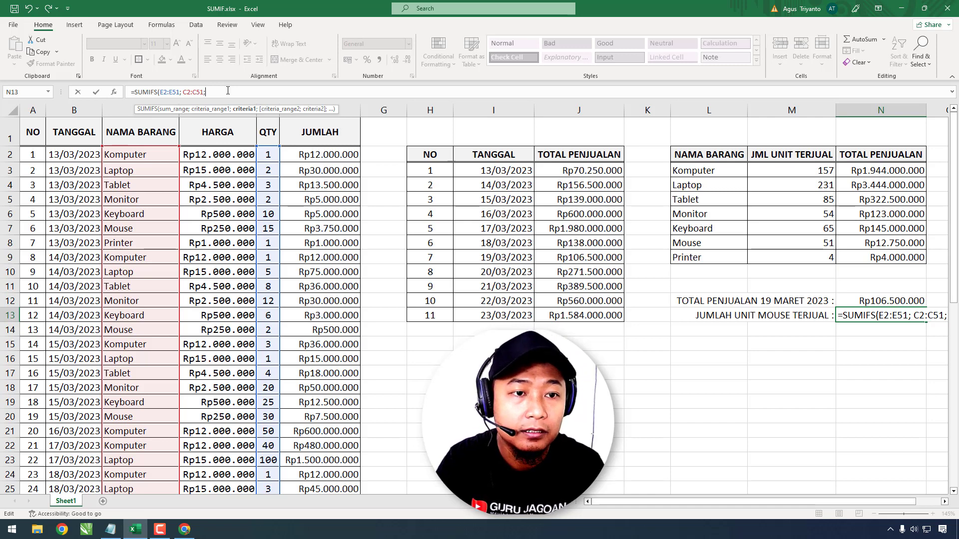
pyautogui.click(705, 244)
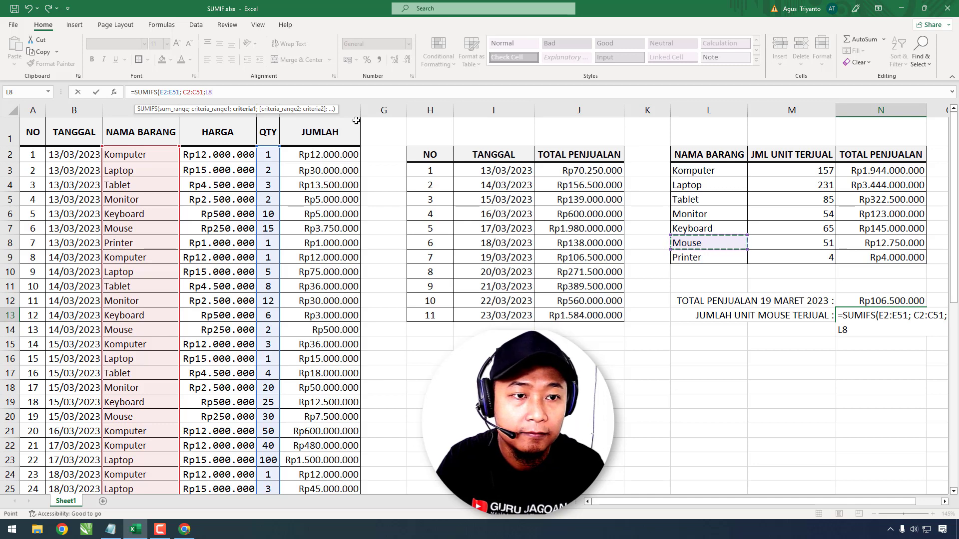
pyautogui.click(202, 93)
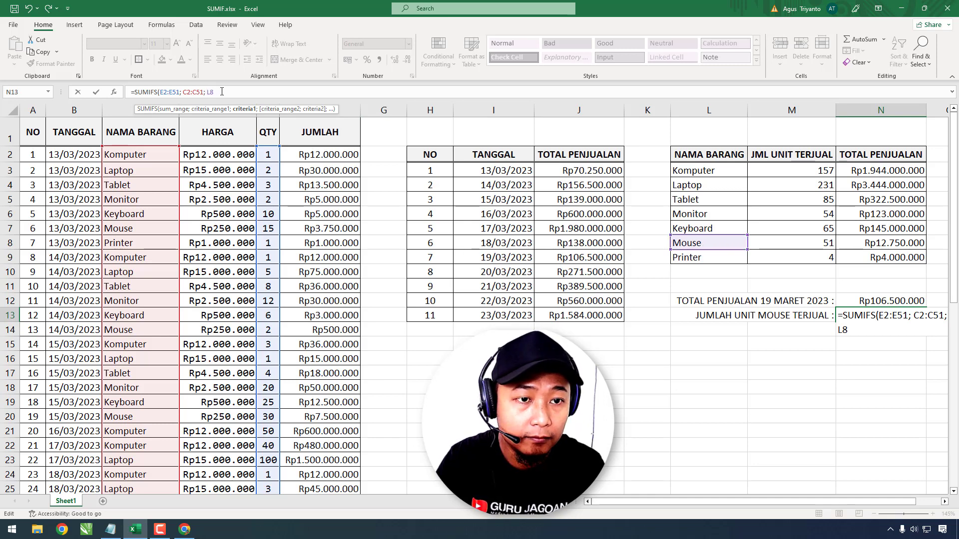
pyautogui.write(';')
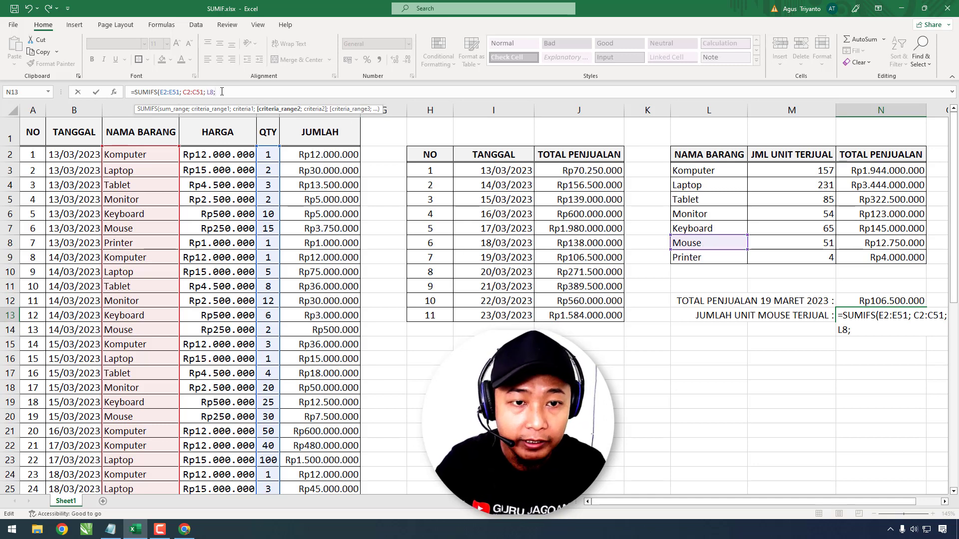
# Step: Complete N13's SUMIFS with the date range B2:B51 as second criteria range and "19/03/2023" as its criterion
pyautogui.moveTo(98, 162); pyautogui.dragTo(103, 483)
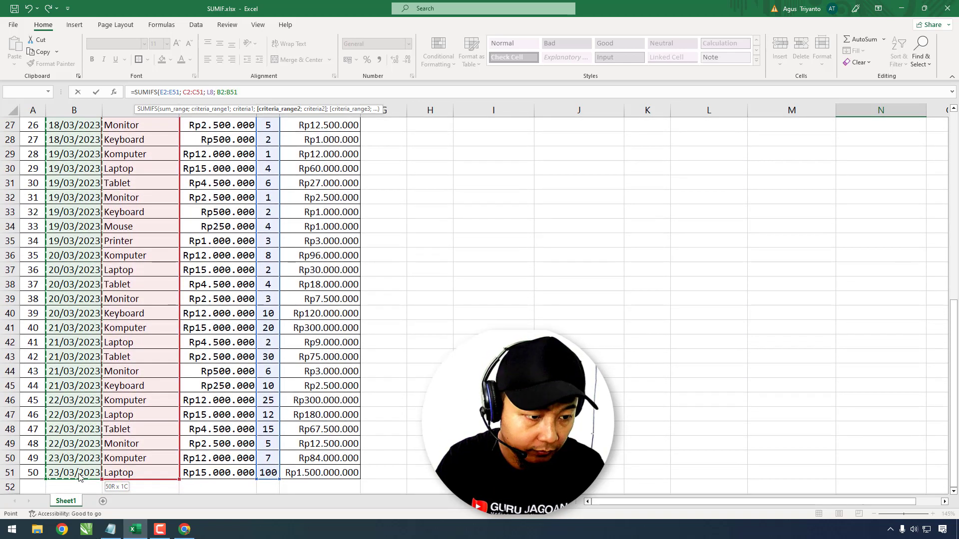
pyautogui.scroll(8, 270, 224)
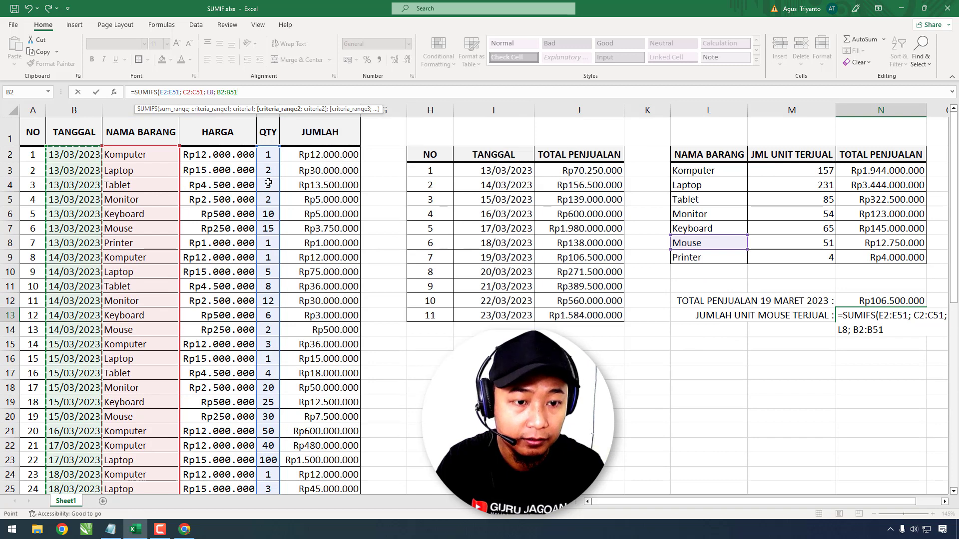
pyautogui.write('; "')
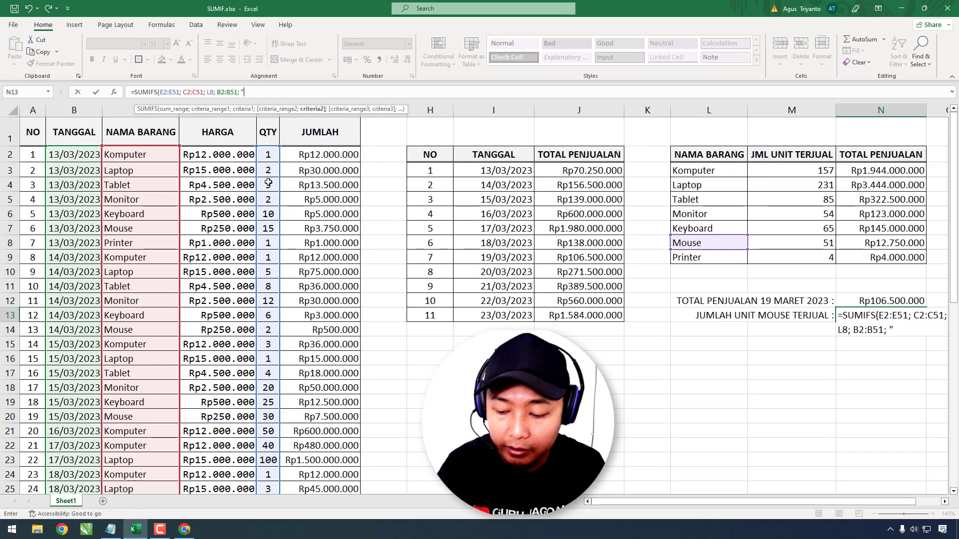
pyautogui.write('19/0')
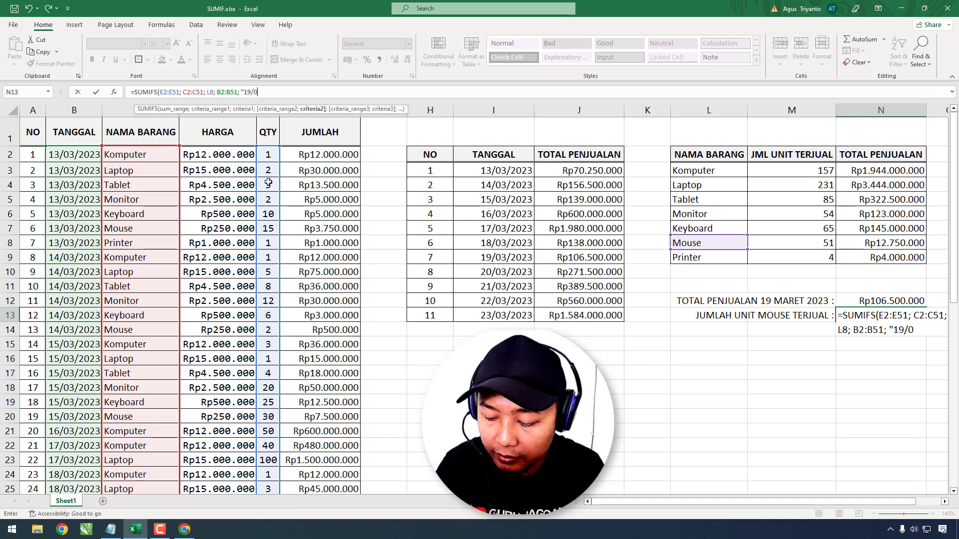
pyautogui.write('3/')
pyautogui.write('23')
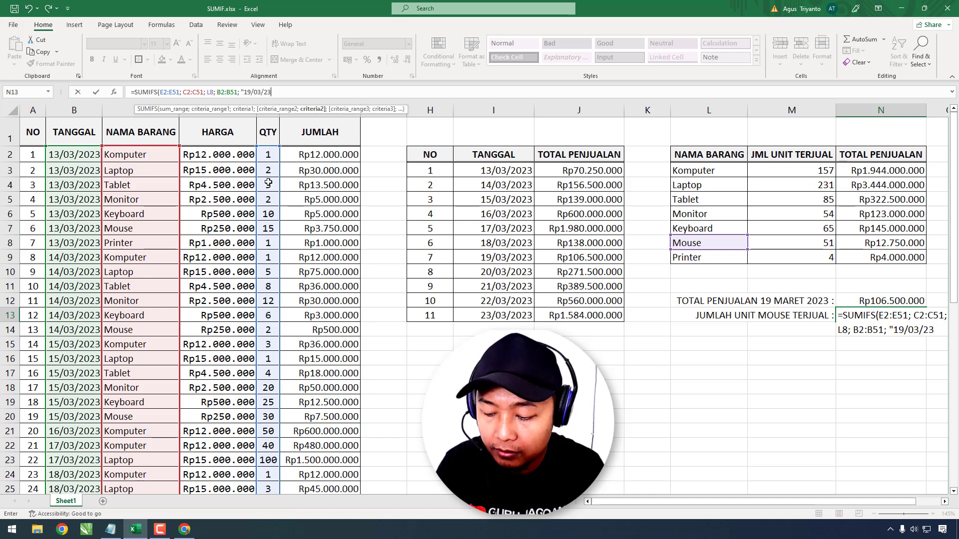
pyautogui.press('BackSpace')
pyautogui.write('023')
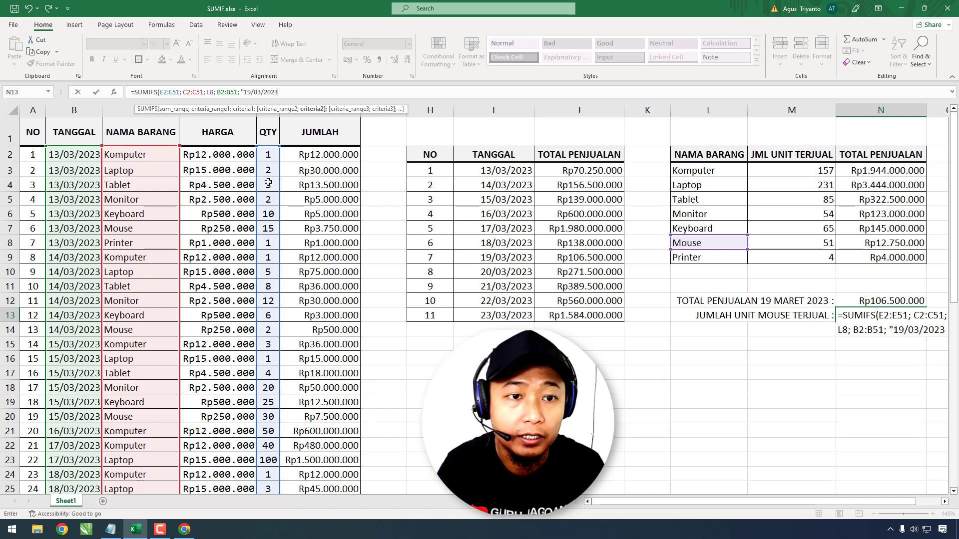
pyautogui.write('")')
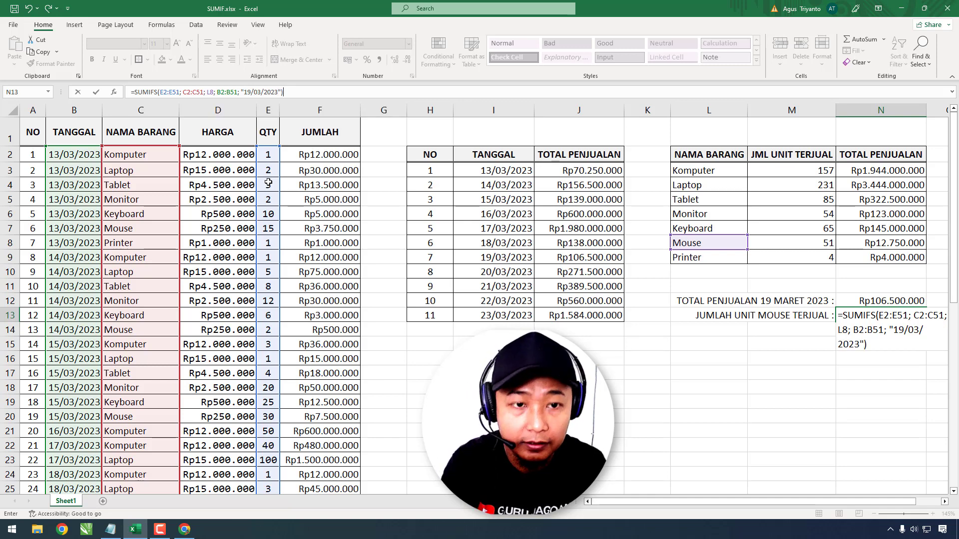
pyautogui.press('Return')
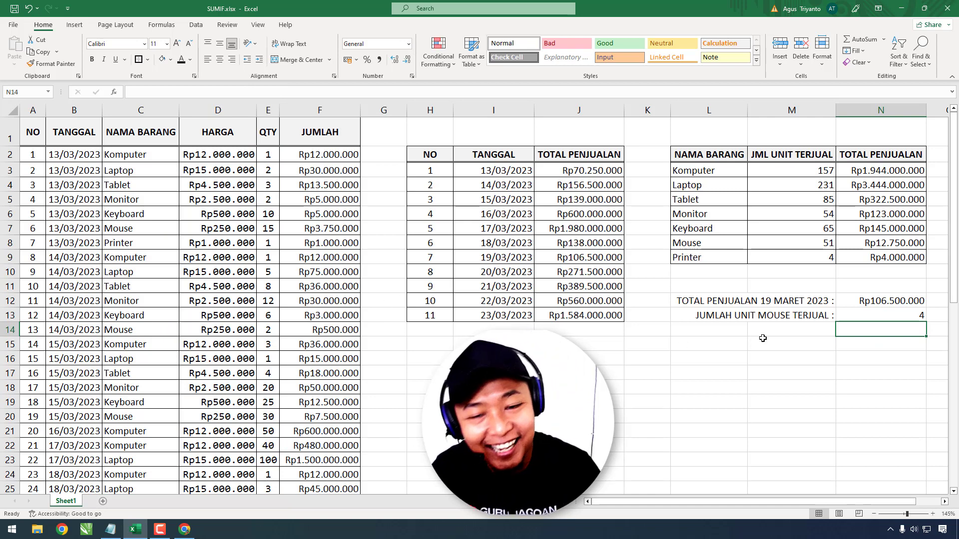
# Step: Clear the SUMIFS formula from N13
pyautogui.click(863, 319)
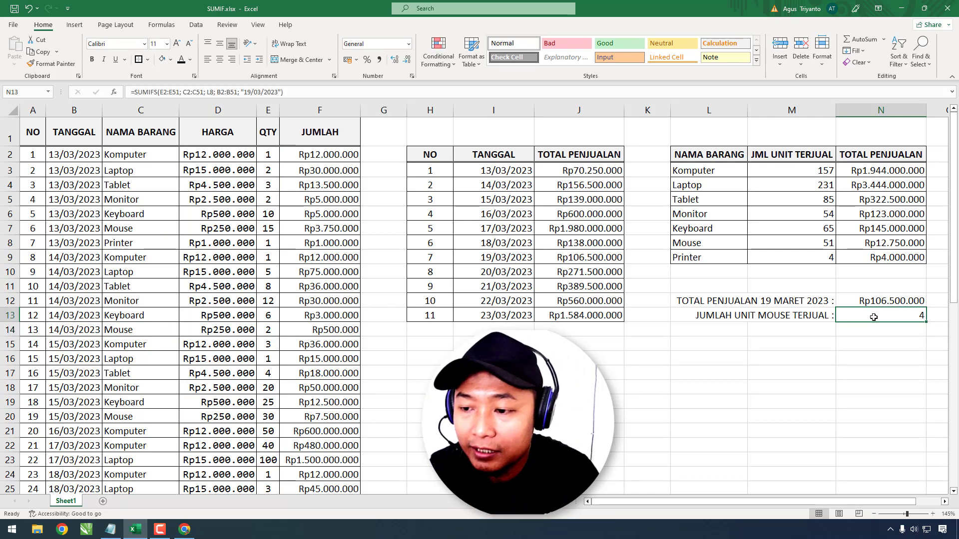
pyautogui.click(869, 362)
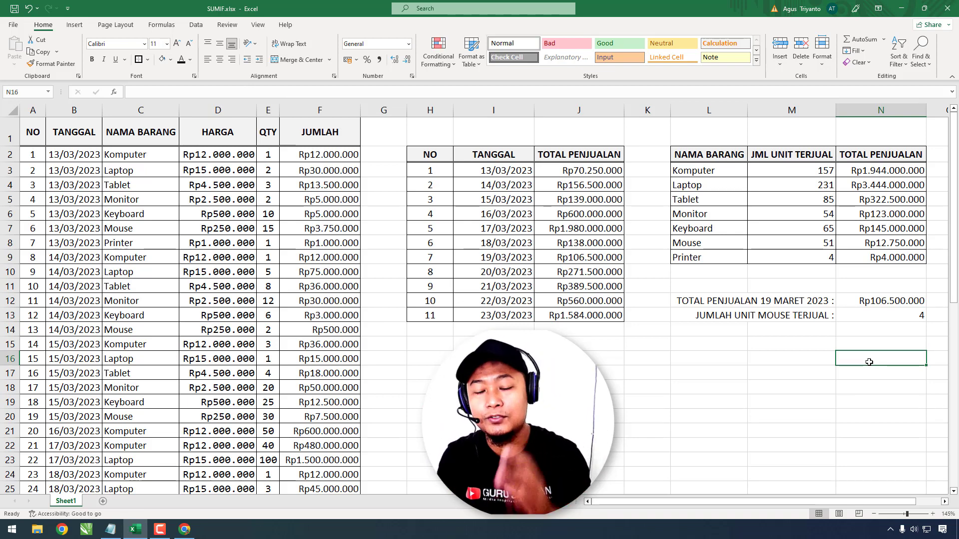
pyautogui.click(911, 320)
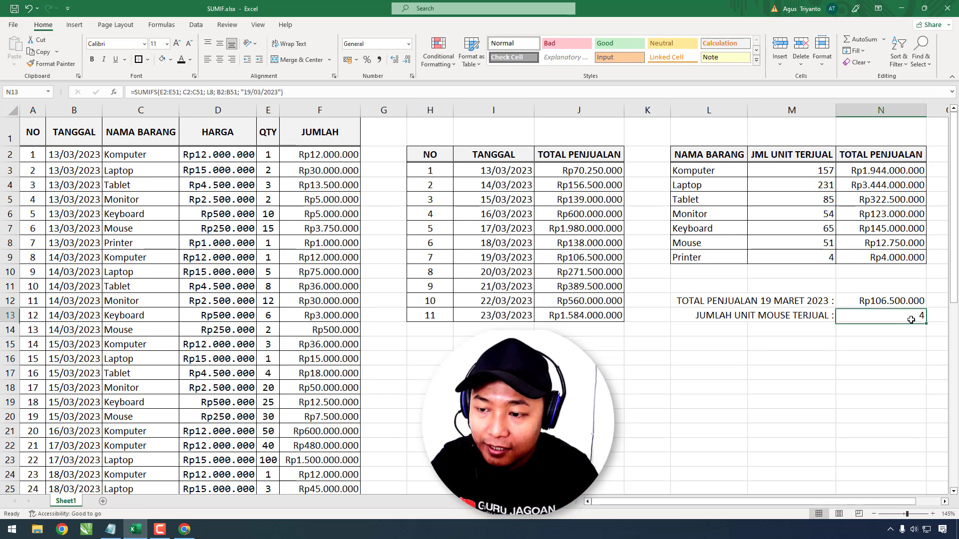
pyautogui.press('Delete')
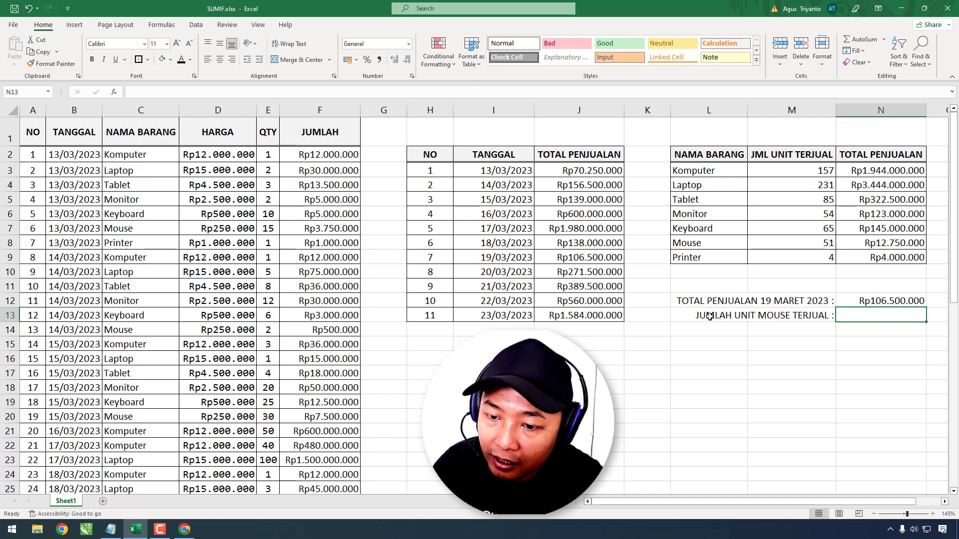
# Step: Copy "19 MARET 2023" from the label in L12 and insert it before the colon in L13's label
pyautogui.doubleClick(820, 316)
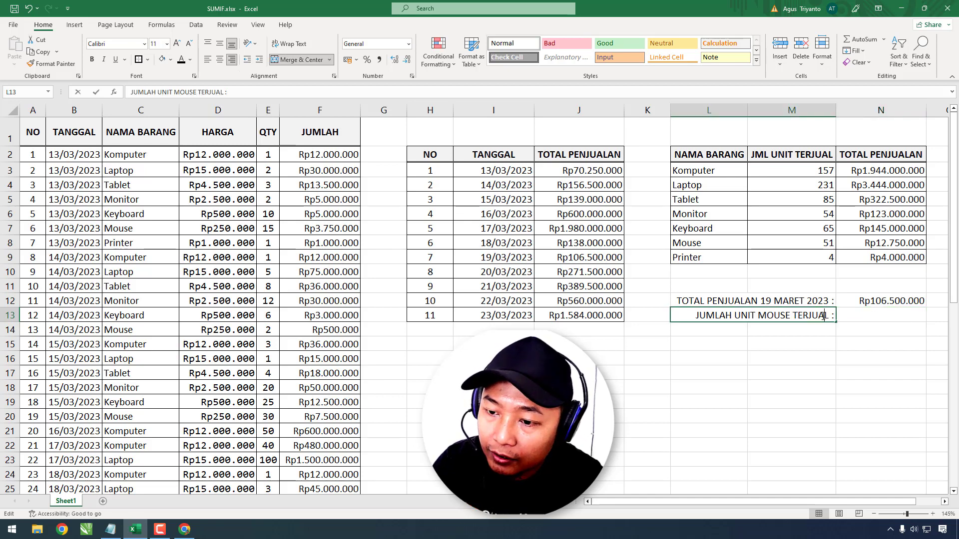
pyautogui.click(757, 301)
pyautogui.doubleClick(757, 300)
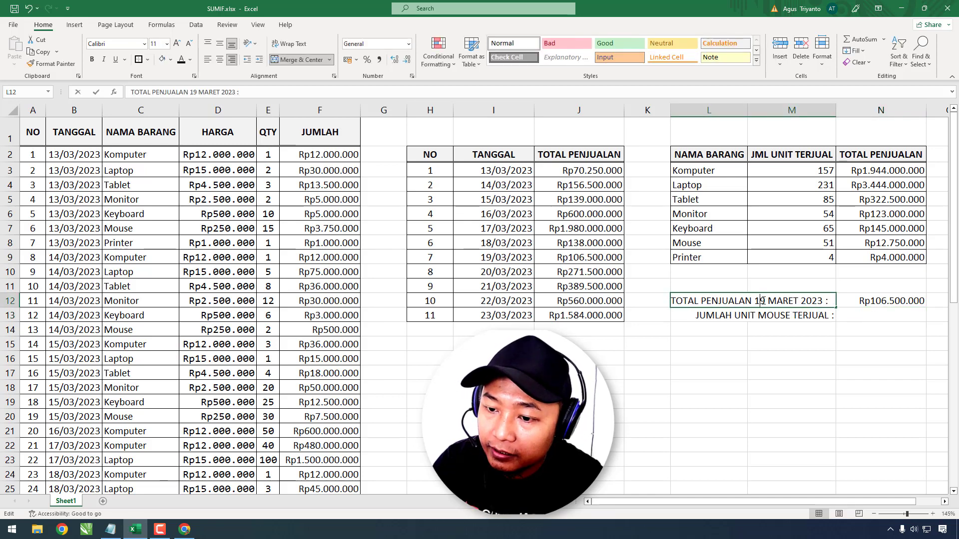
pyautogui.moveTo(756, 300); pyautogui.dragTo(823, 301)
pyautogui.hotkey('ctrl', 'c')
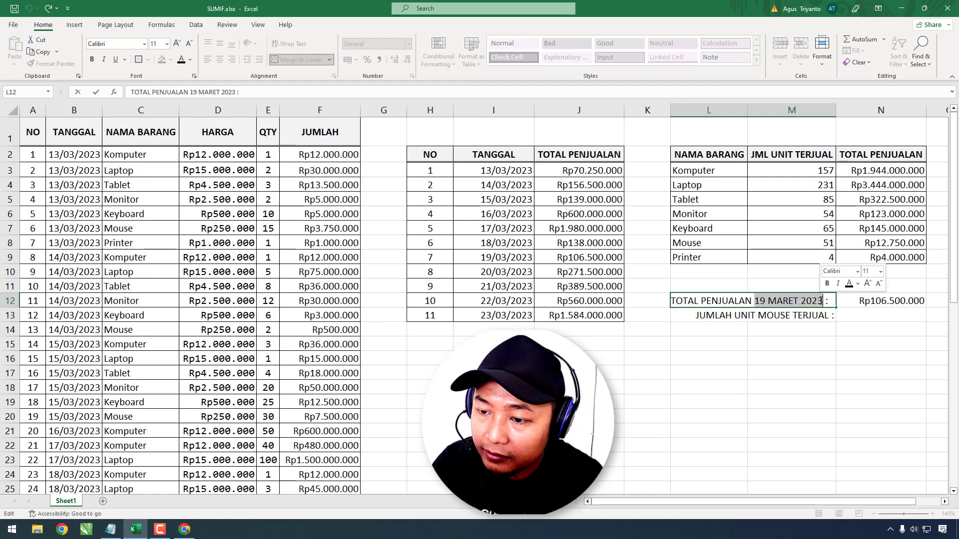
pyautogui.doubleClick(823, 316)
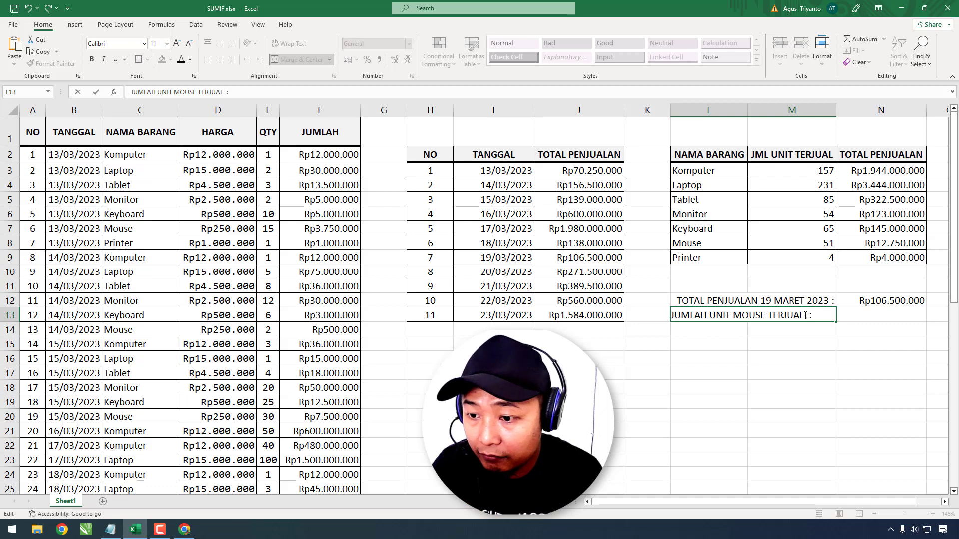
pyautogui.hotkey('ctrl', 'v')
pyautogui.press('Return')
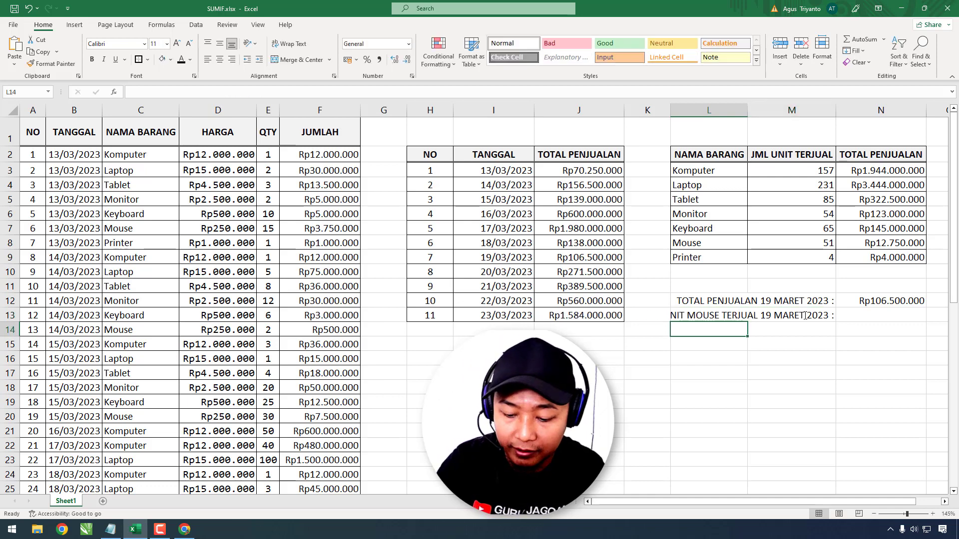
# Step: Merge and center K13 through M13 so the mouse label has room for its full text
pyautogui.click(689, 316)
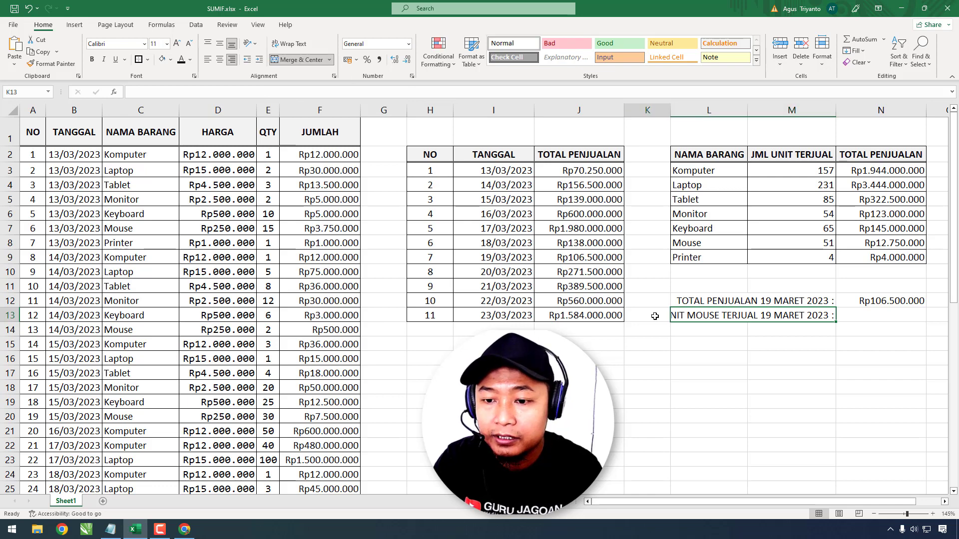
pyautogui.moveTo(655, 316); pyautogui.dragTo(814, 316)
pyautogui.click(286, 61)
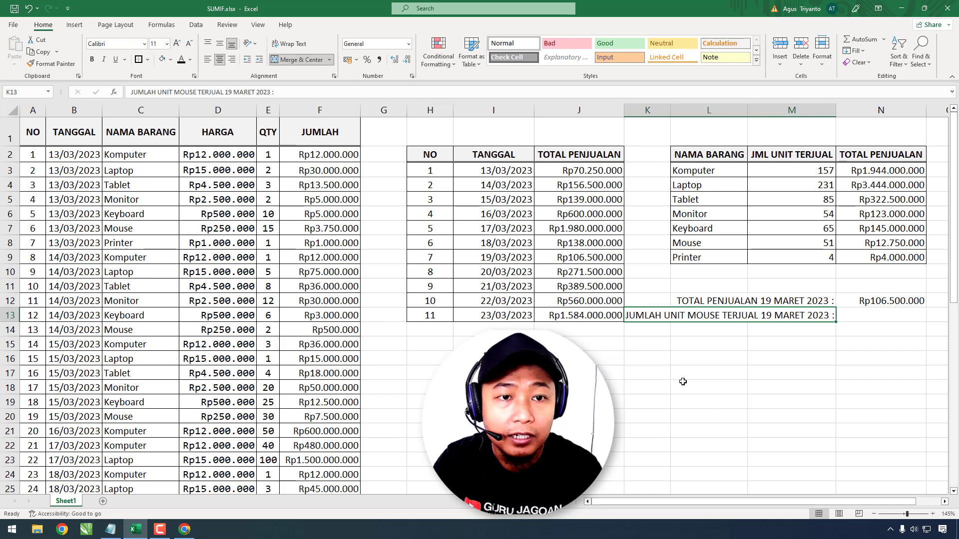
pyautogui.click(687, 383)
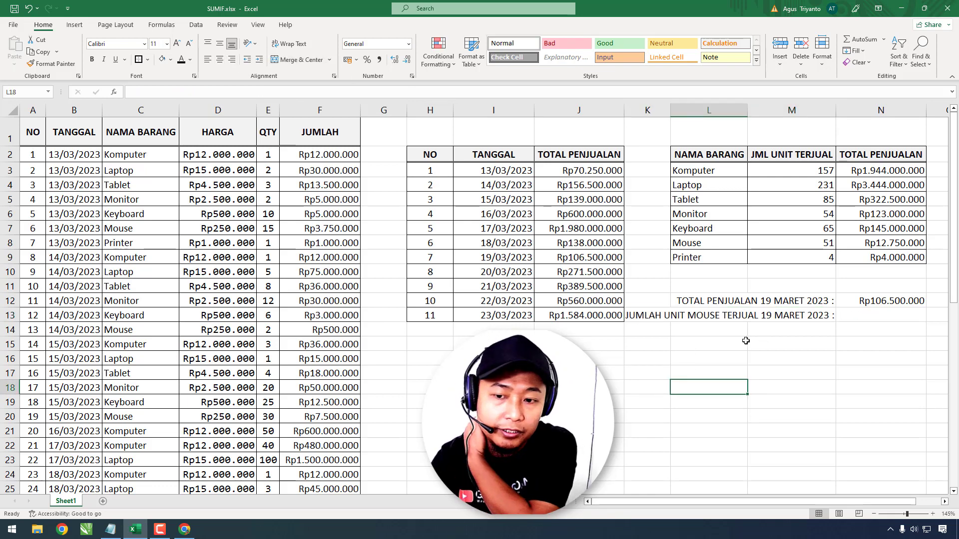
# Step: Start a SUMIFS formula in N13 with the QTY values E2:E51 as the sum range
pyautogui.click(871, 316)
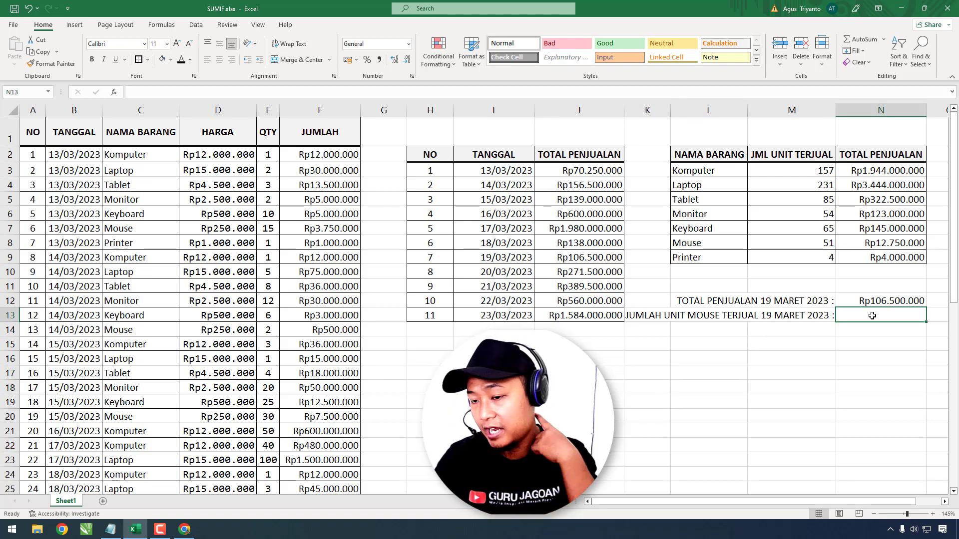
pyautogui.write('=')
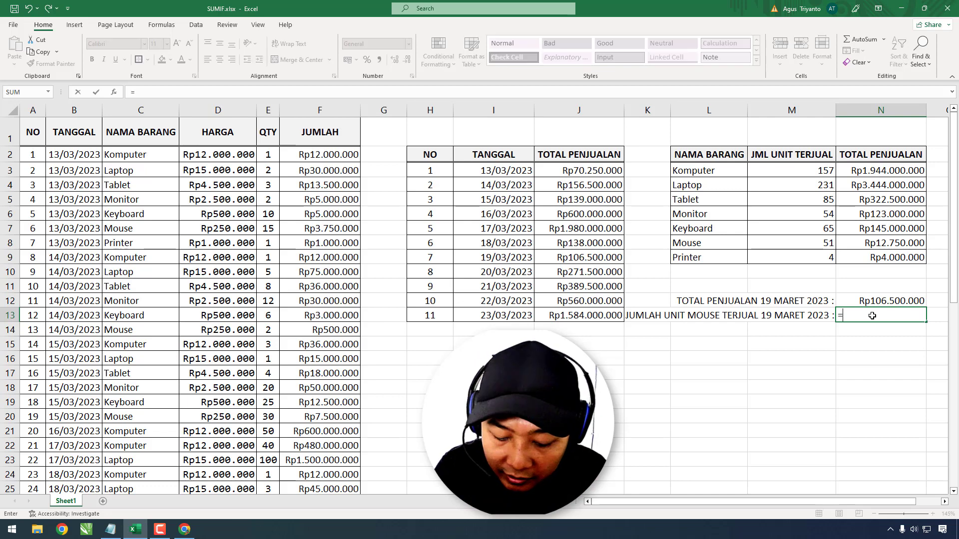
pyautogui.write('SUM')
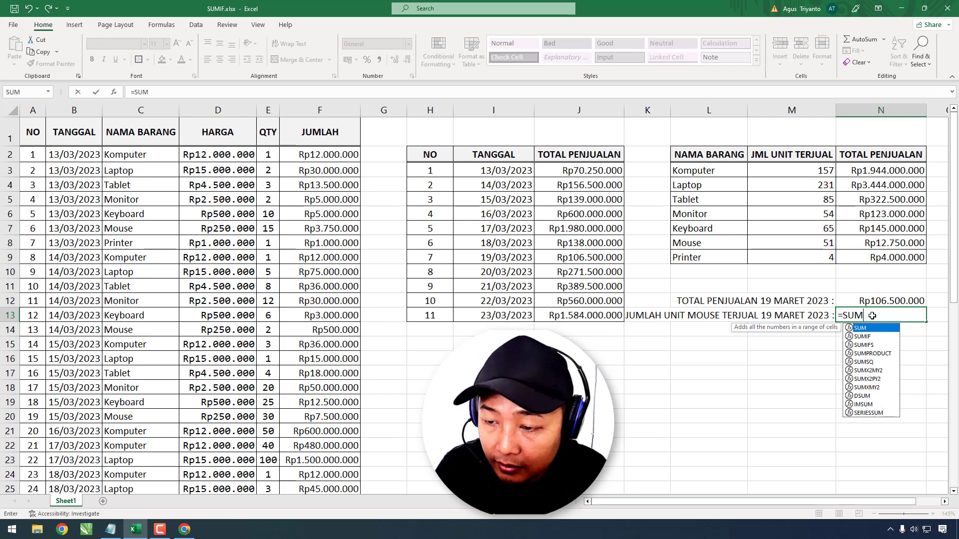
pyautogui.write('IFS')
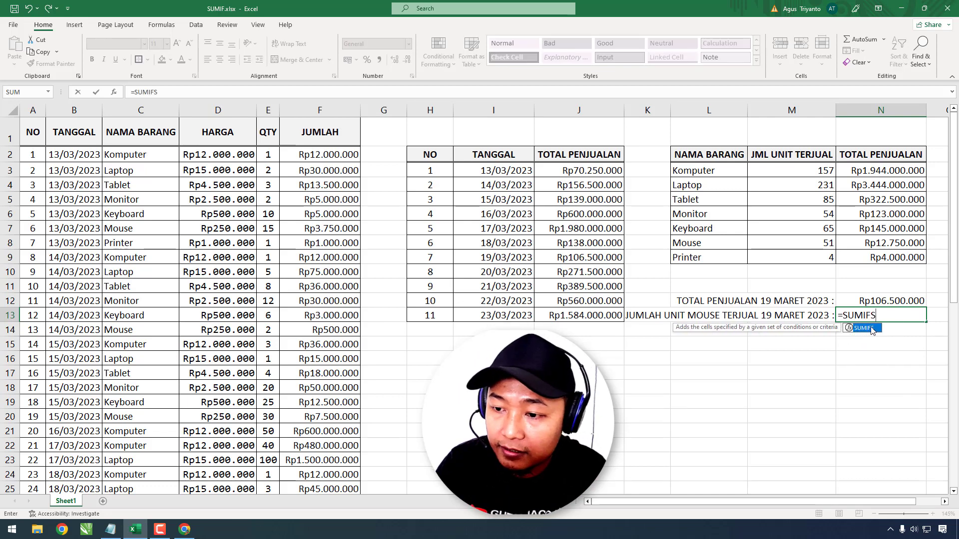
pyautogui.press('Tab')
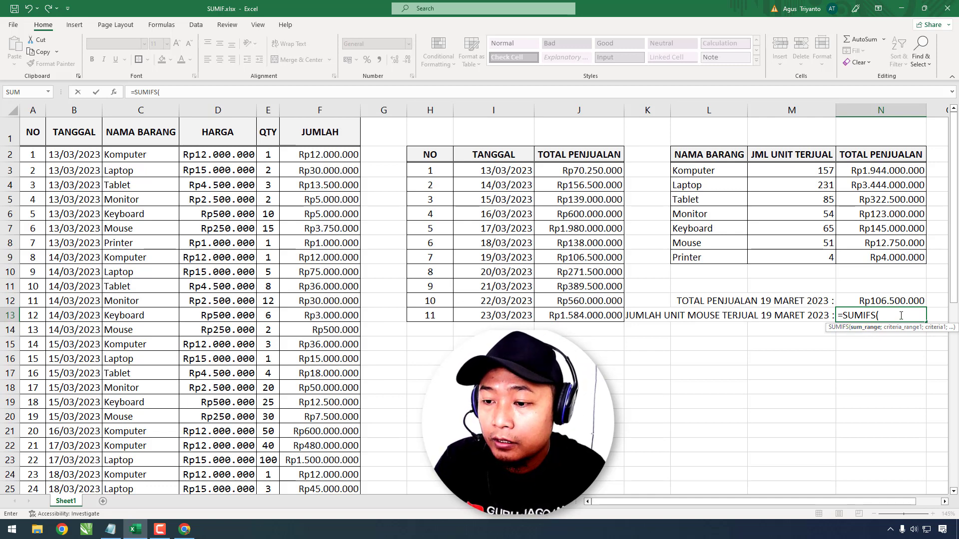
pyautogui.moveTo(268, 155); pyautogui.dragTo(268, 532)
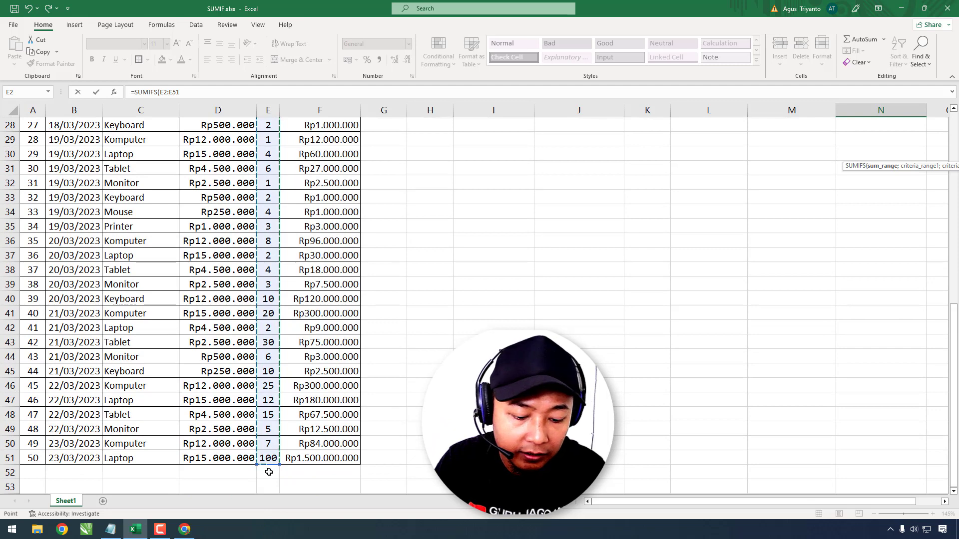
# Step: Add the item names C2:C51 as N13's first criteria range, with the Mouse cell L8 as its criterion
pyautogui.write('; C2')
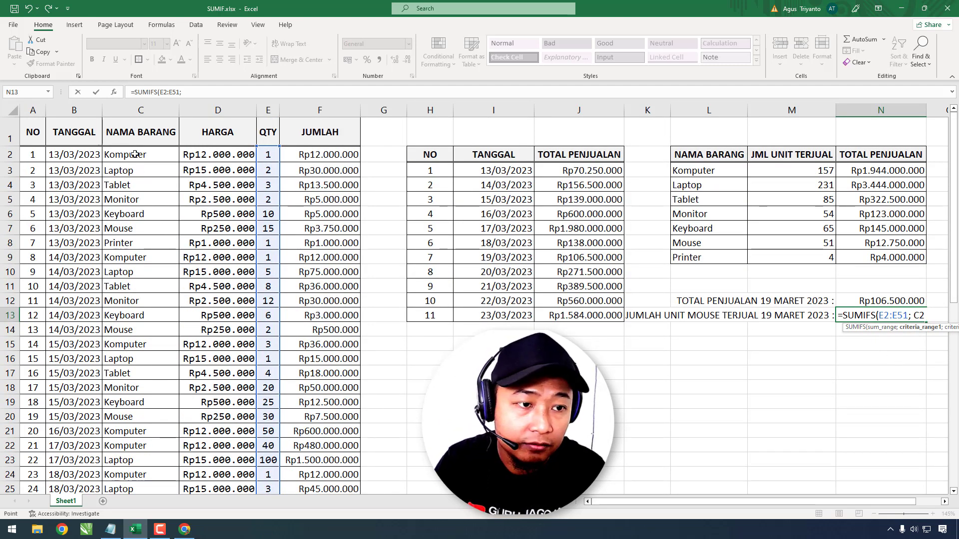
pyautogui.moveTo(135, 155); pyautogui.dragTo(140, 478)
pyautogui.scroll(9, 389, 435)
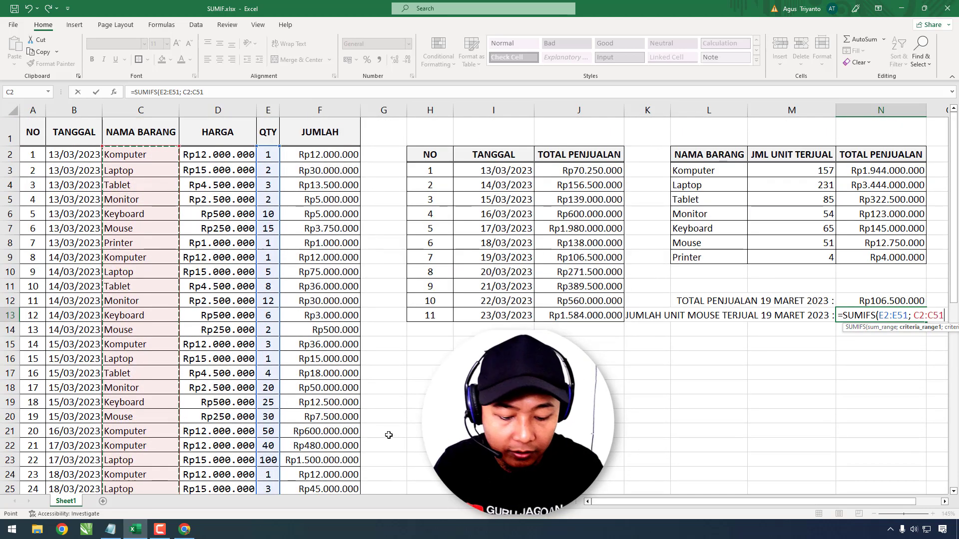
pyautogui.write(';')
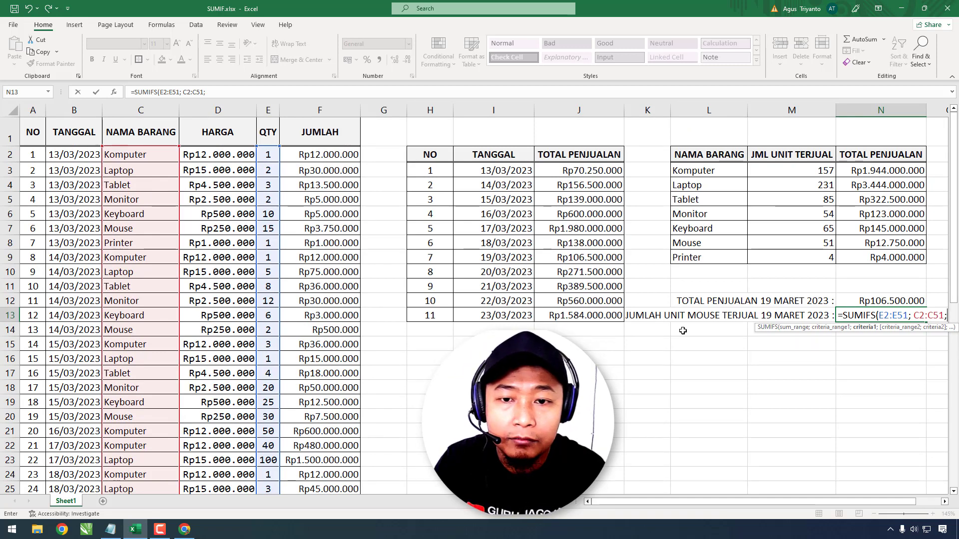
pyautogui.click(694, 244)
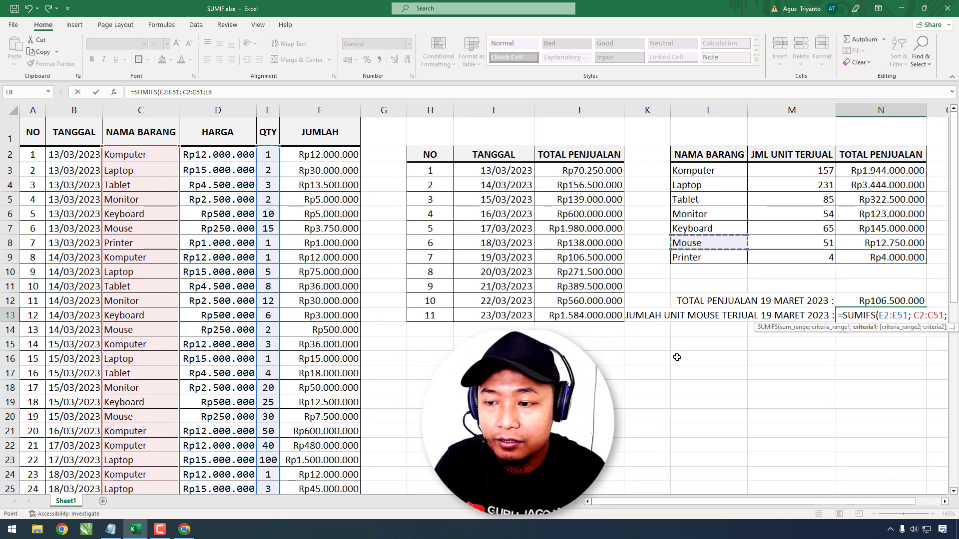
pyautogui.write(';')
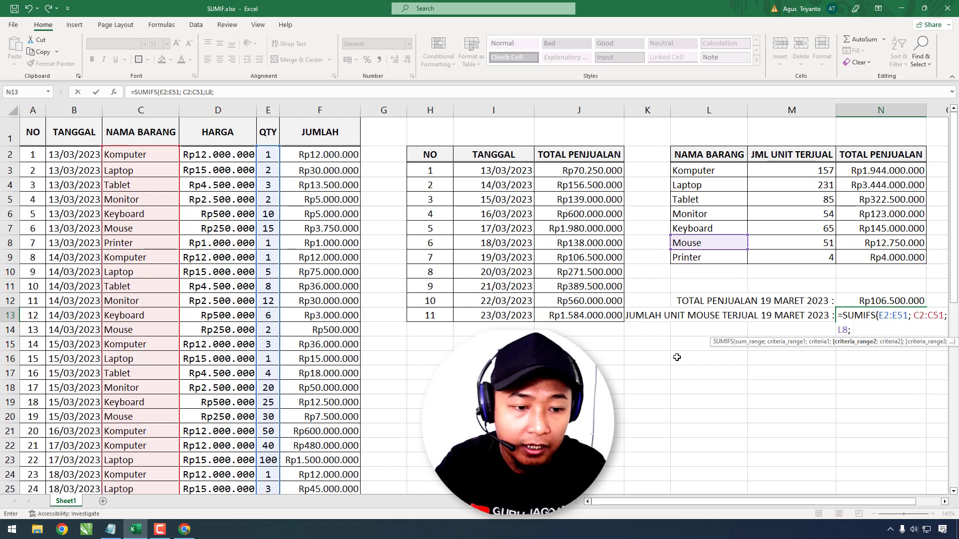
# Step: Complete N13's SUMIFS with the dates B2:B51 as second criteria range and "19/03/2023" as the criterion
pyautogui.moveTo(75, 155); pyautogui.dragTo(67, 472)
pyautogui.scroll(9, 67, 466)
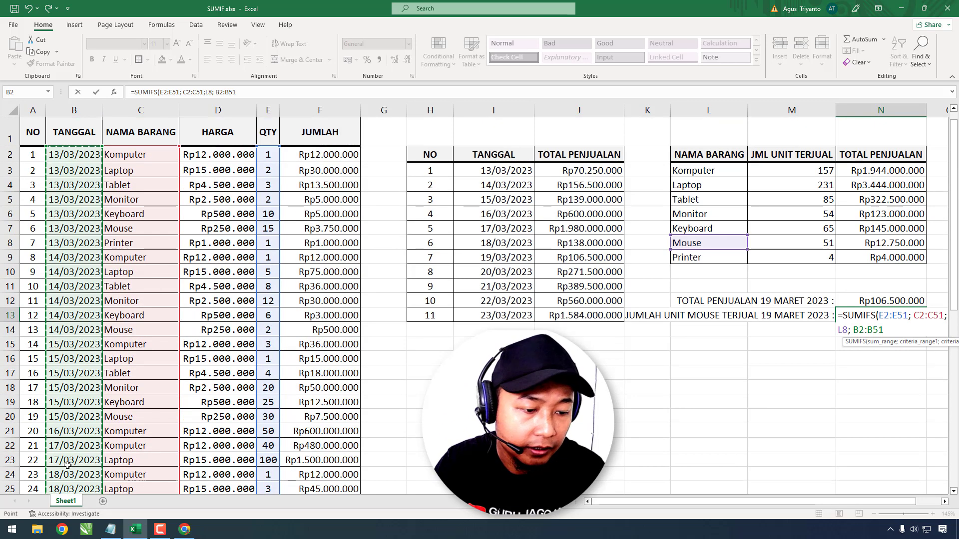
pyautogui.write(';')
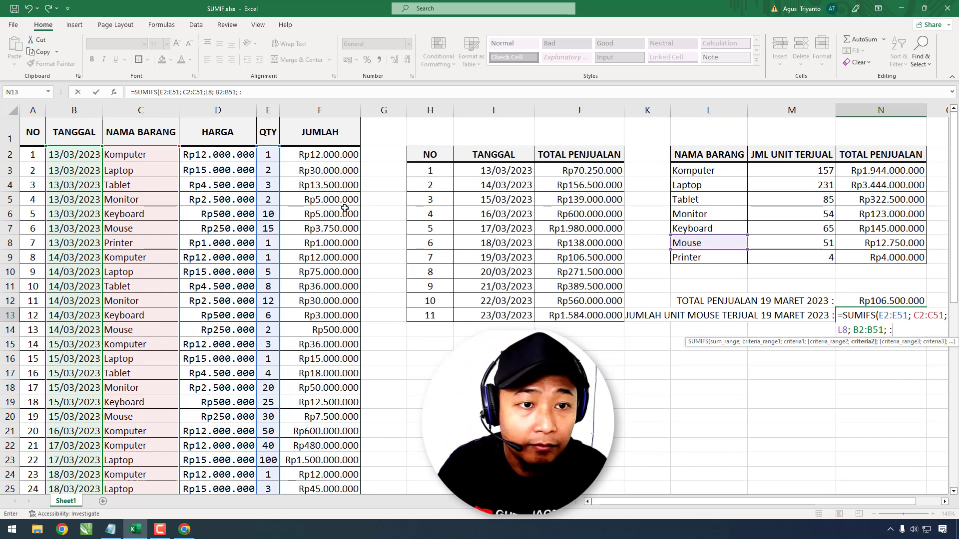
pyautogui.write(' "19/03')
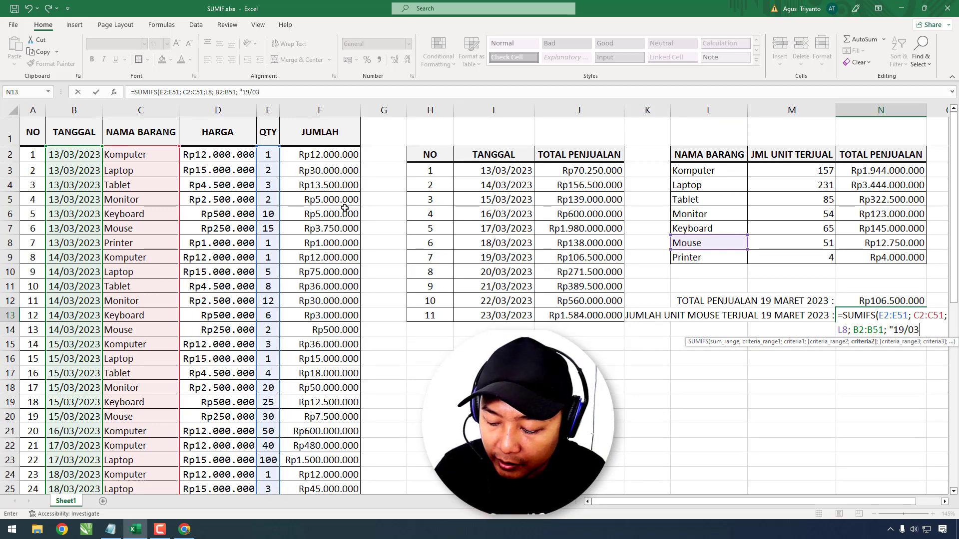
pyautogui.write('/2023')
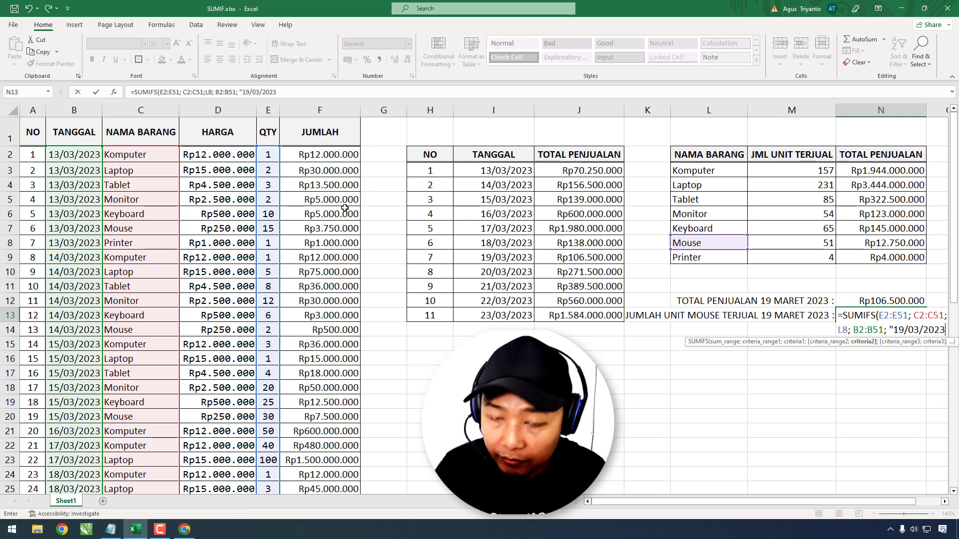
pyautogui.write('")')
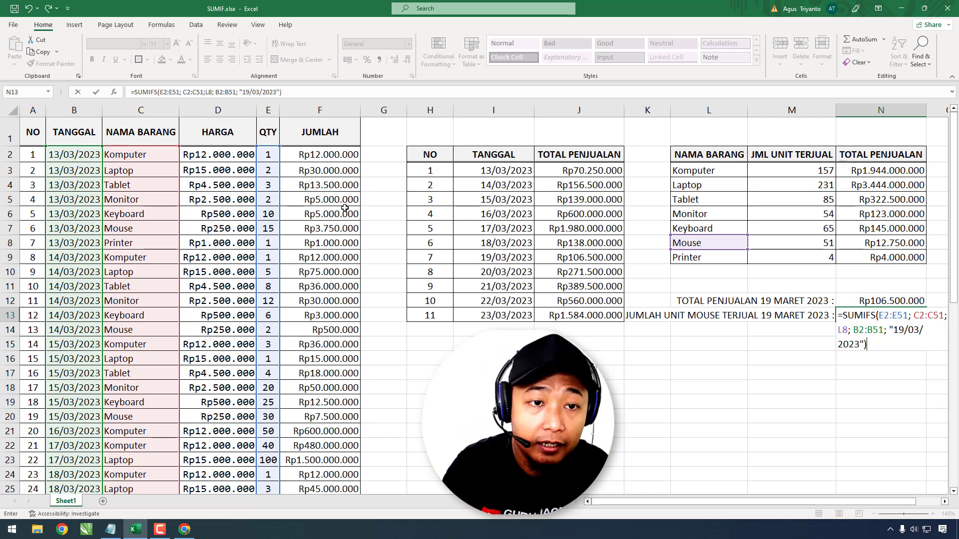
pyautogui.press('Return')
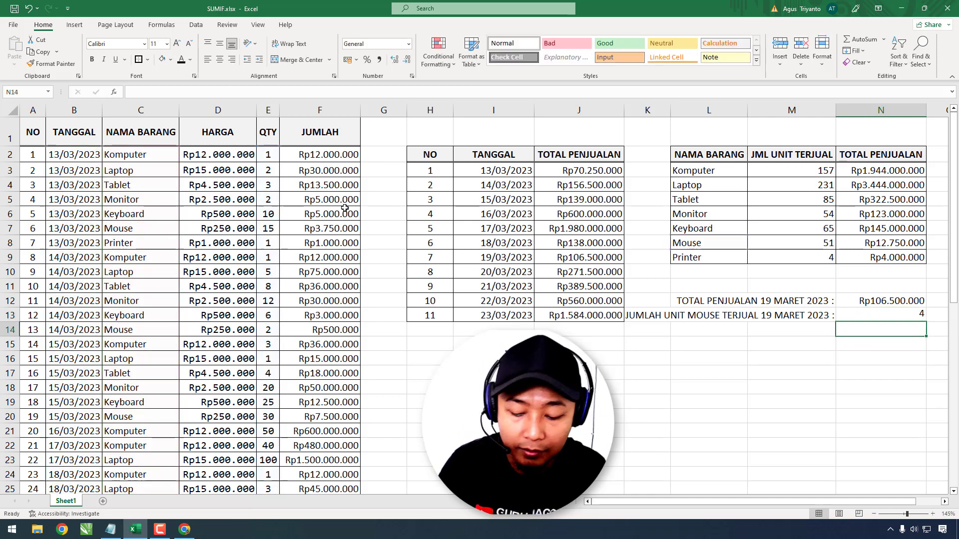
# Step: Change the item criterion in N13's SUMIFS formula to L5, the Tablet cell
pyautogui.click(877, 315)
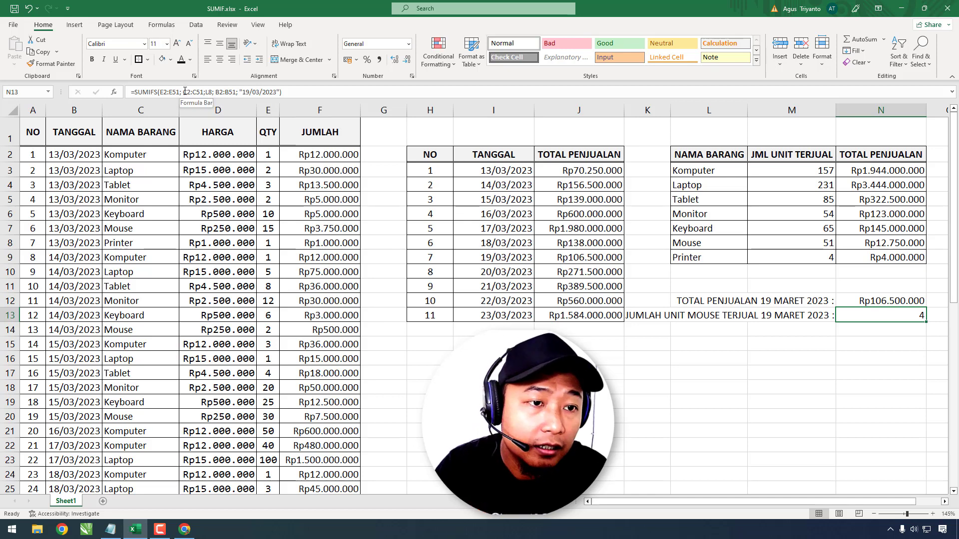
pyautogui.click(185, 92)
pyautogui.click(190, 92)
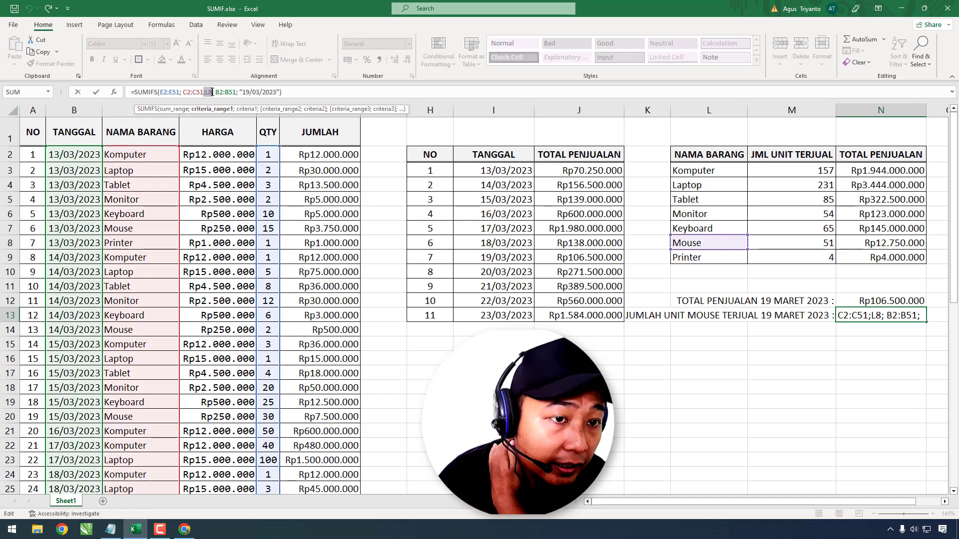
pyautogui.click(209, 93)
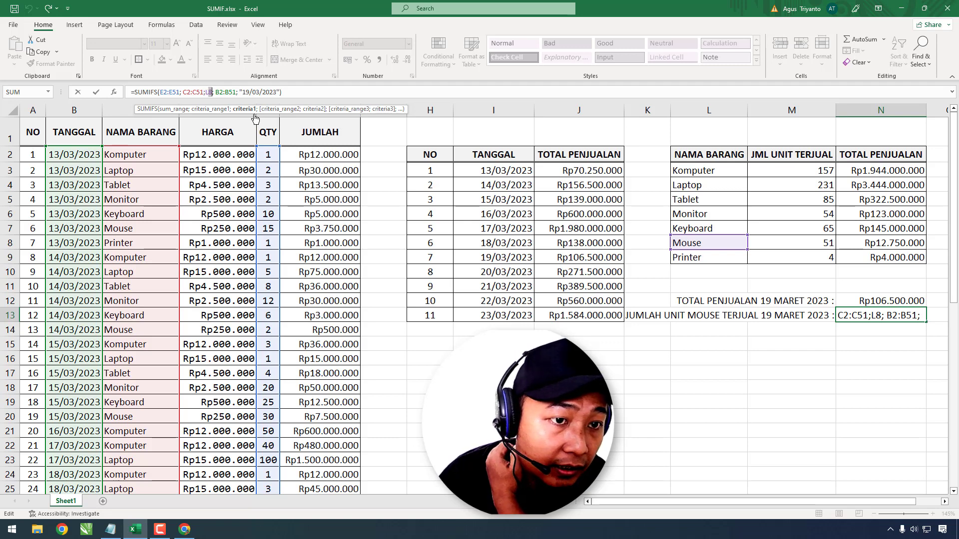
pyautogui.click(711, 199)
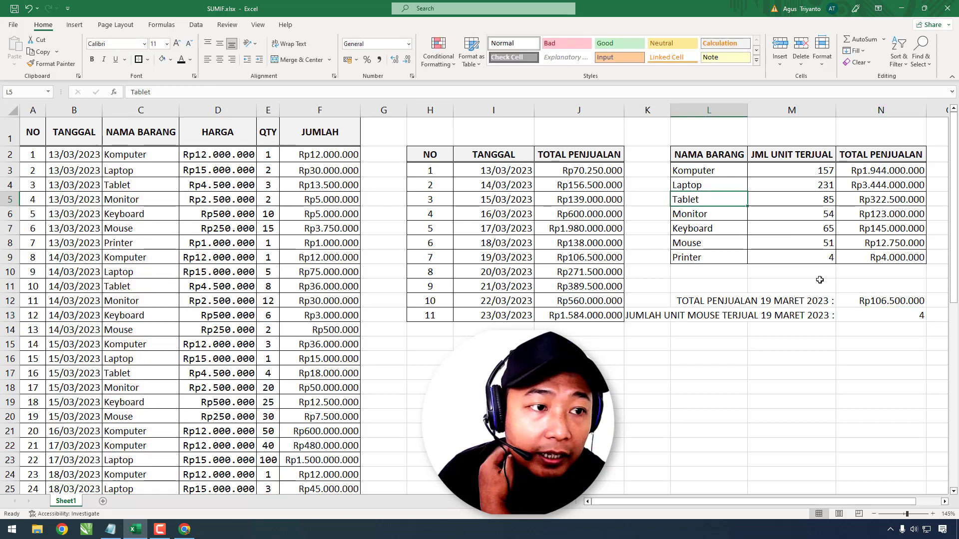
pyautogui.click(899, 315)
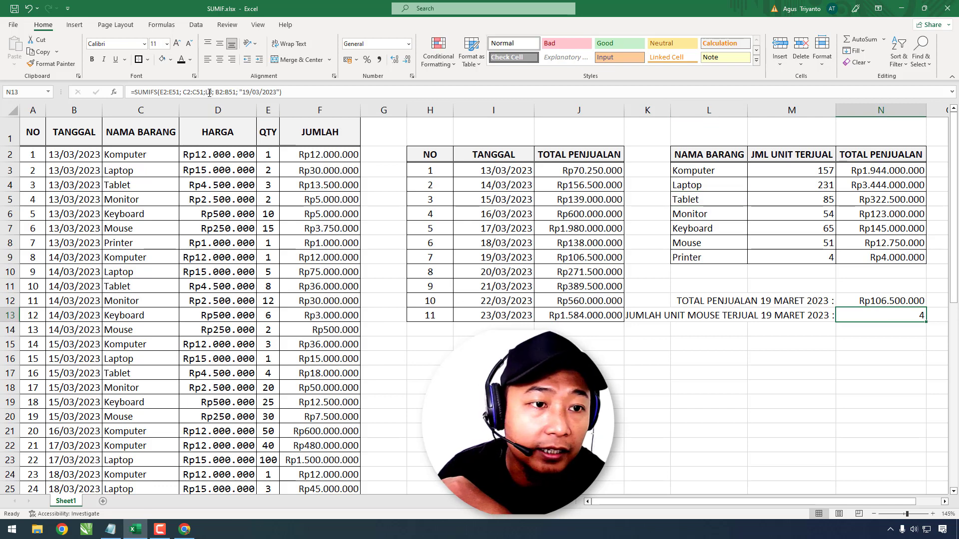
pyautogui.moveTo(209, 92); pyautogui.dragTo(213, 93)
pyautogui.write('5')
pyautogui.press('Return')
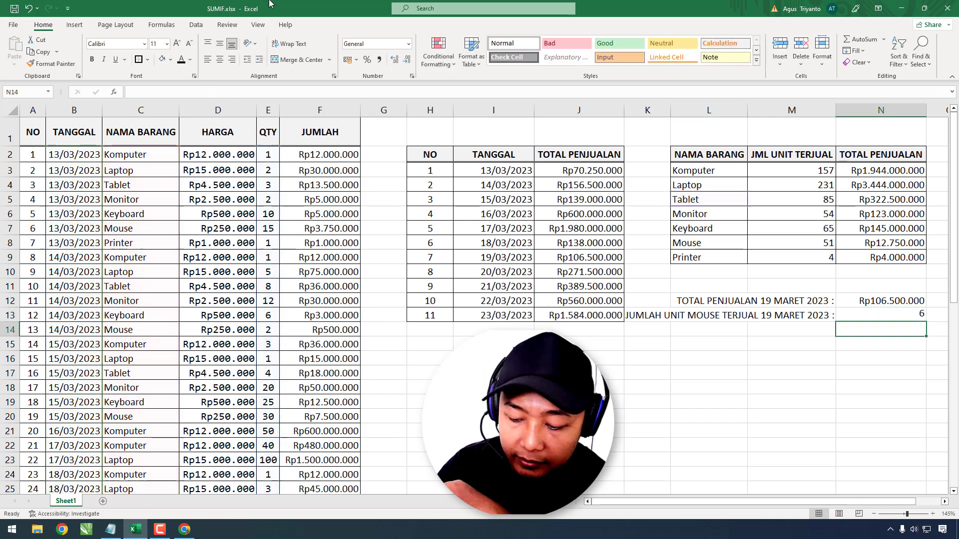
pyautogui.click(868, 319)
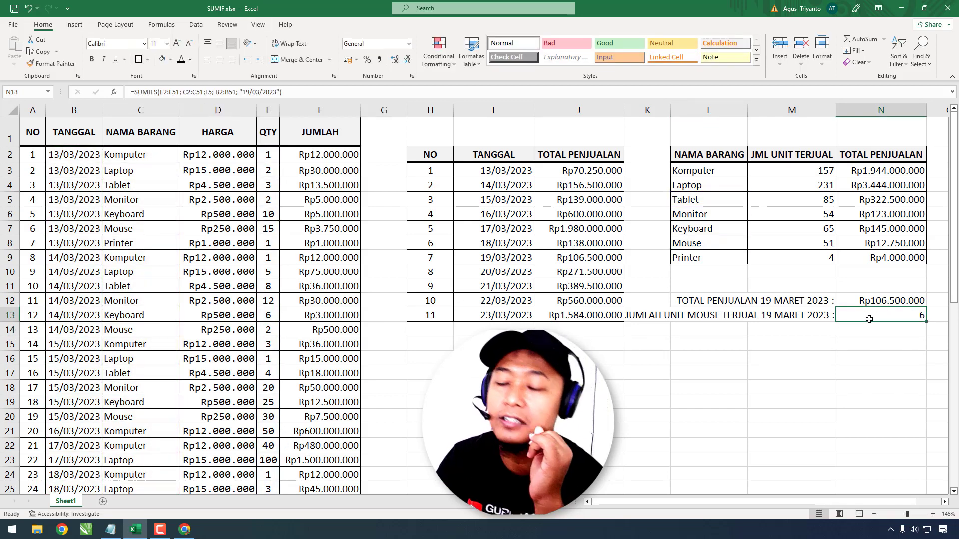